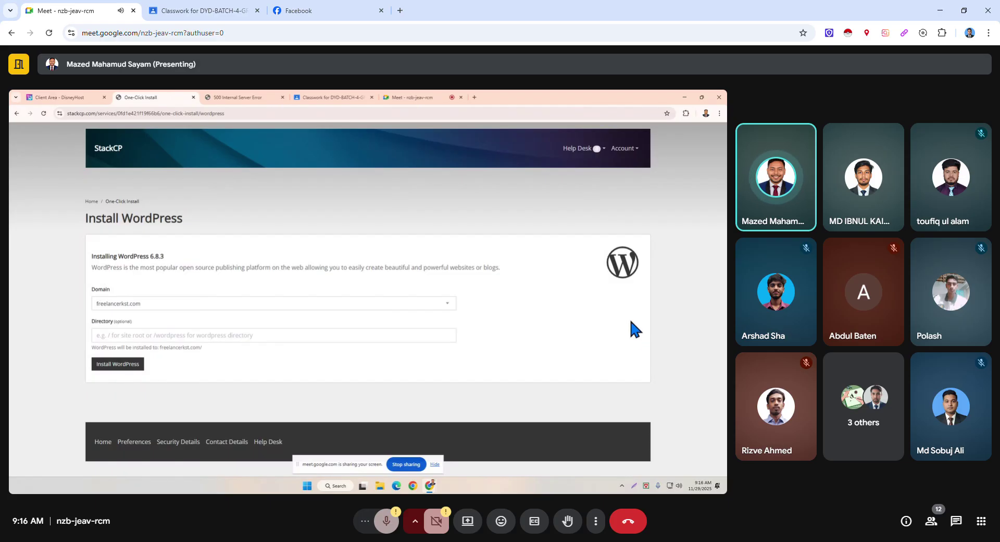
Choose the freelancerkst.com staging subdomain as the WordPress install domain.
left_click(383, 304)
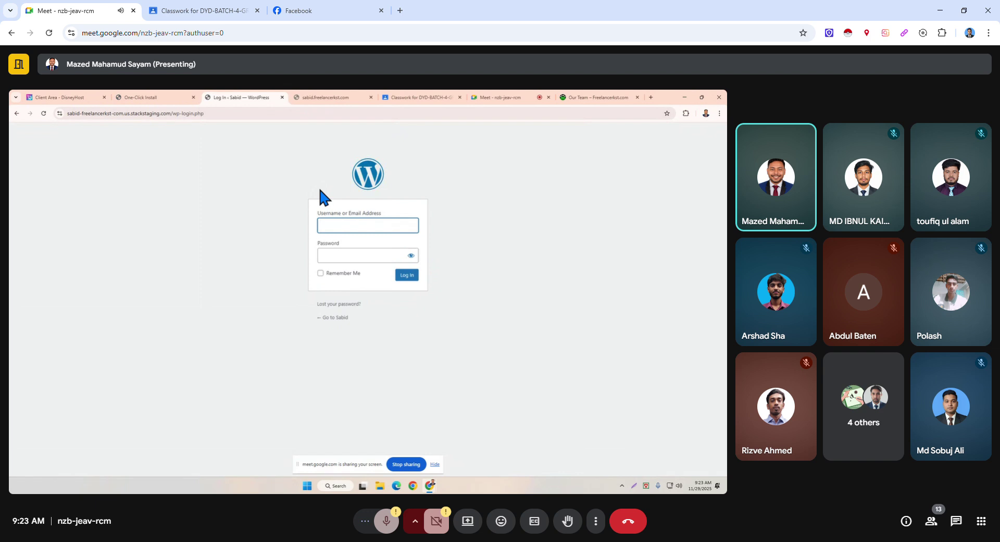
Enter the admin username, correcting typos, and type the account password into the login form.
left_click(365, 227)
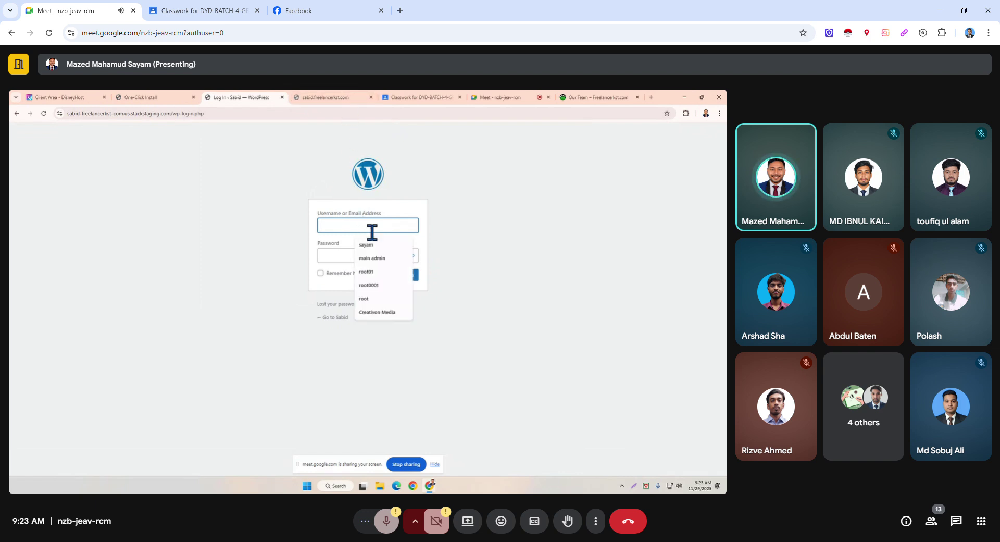
left_click(348, 255)
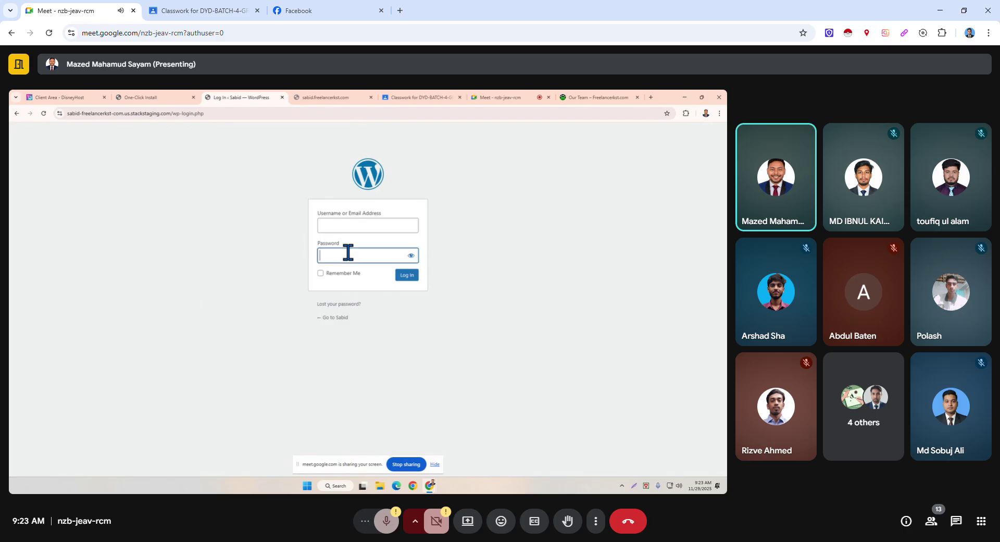
left_click(345, 225)
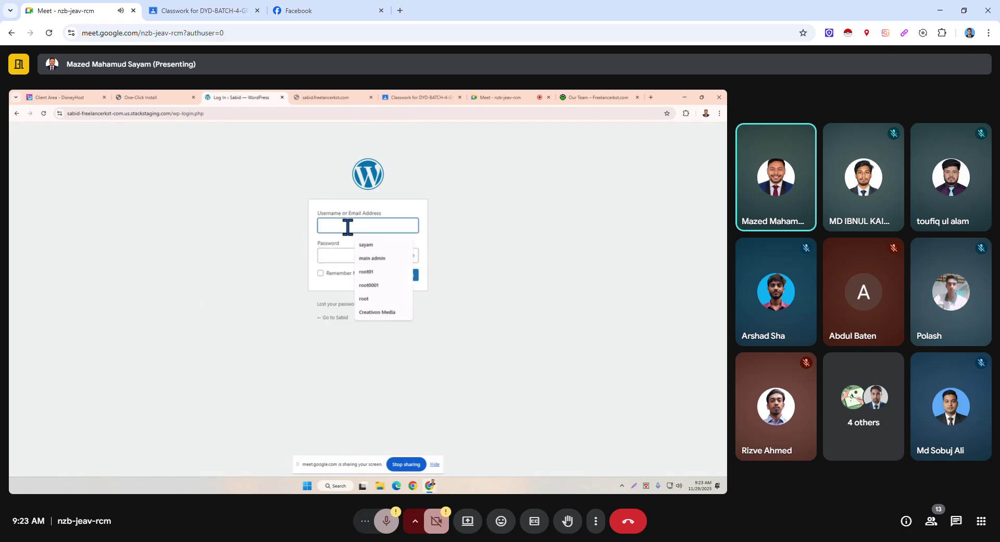
type("s")
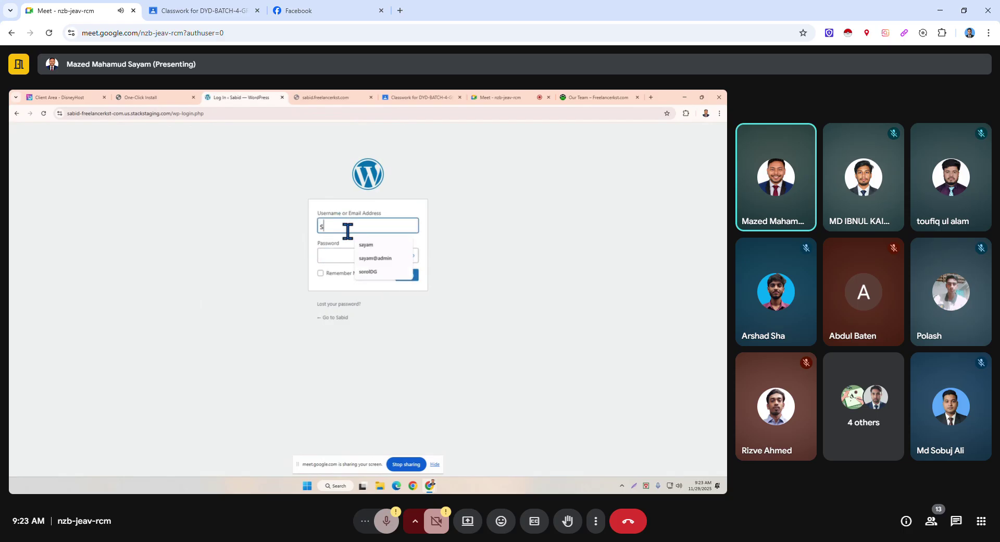
key("BackSpace")
type("adm")
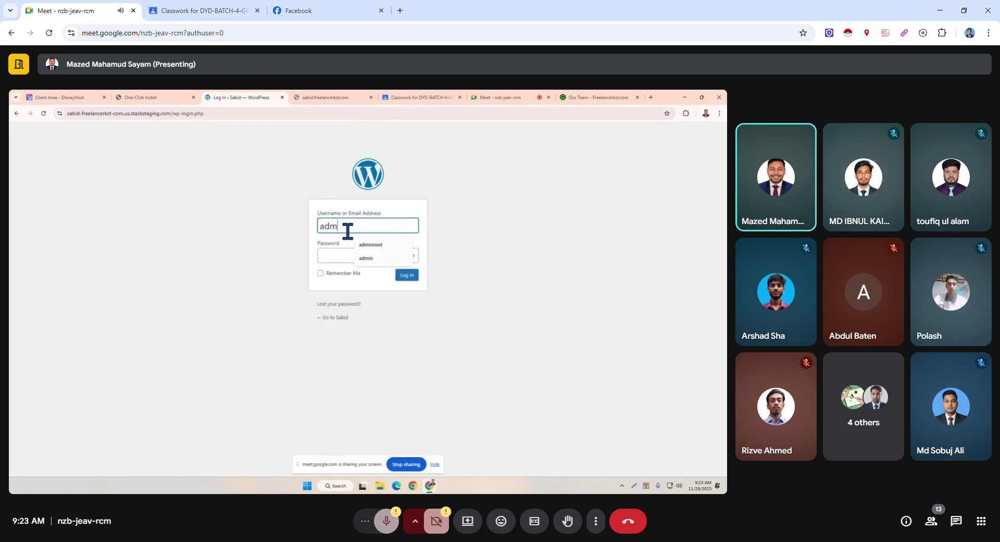
type("inadi")
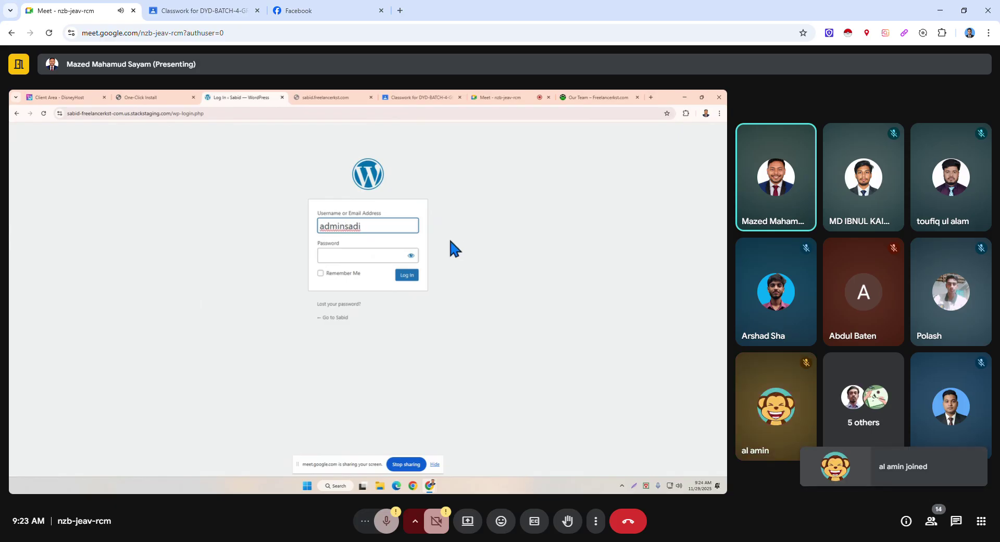
key("BackSpace")
key("BackSpace")
type("bid")
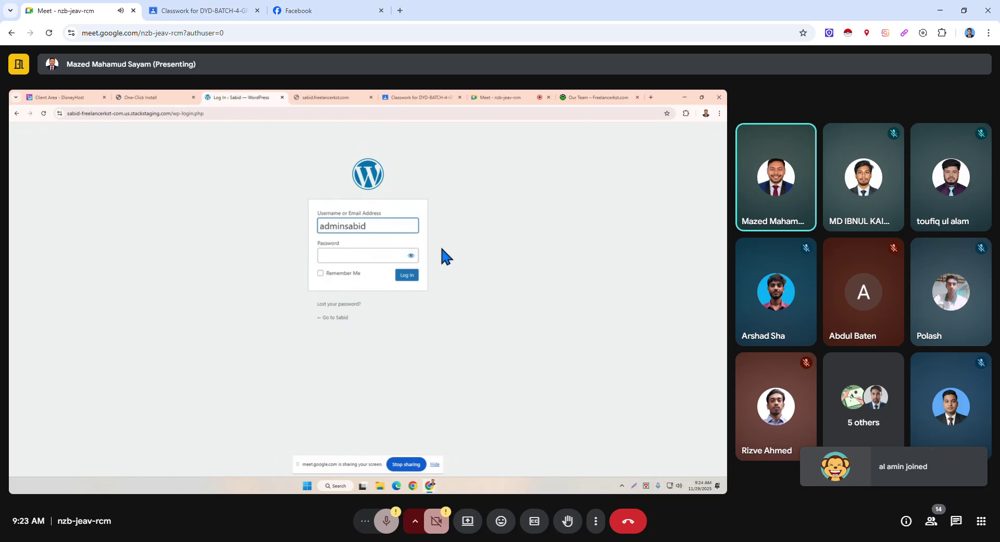
left_click(371, 254)
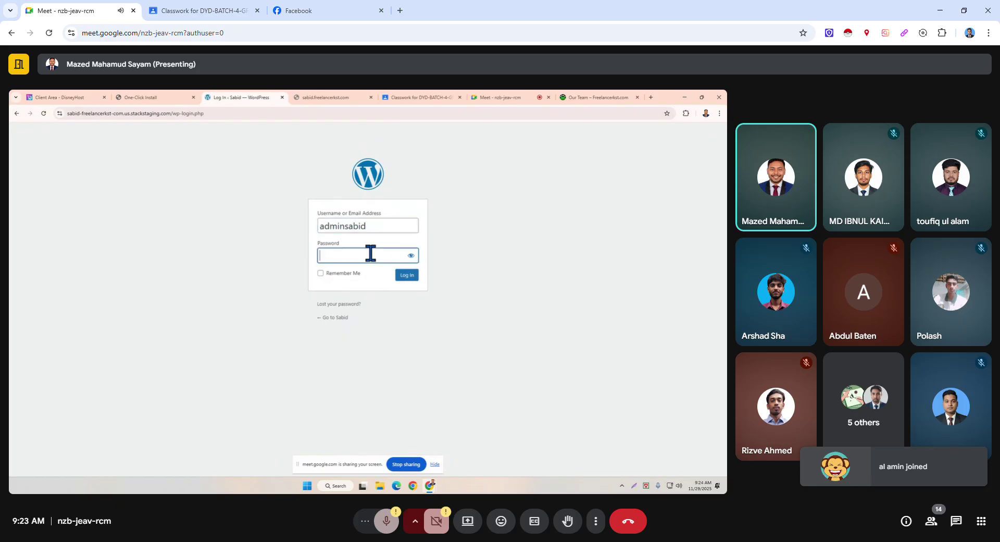
type("•••••••••")
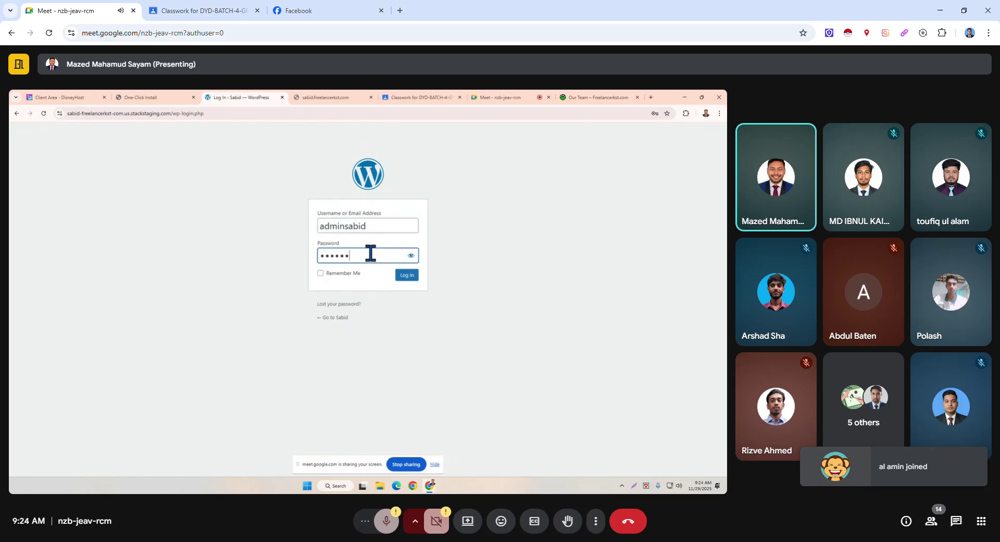
type("•")
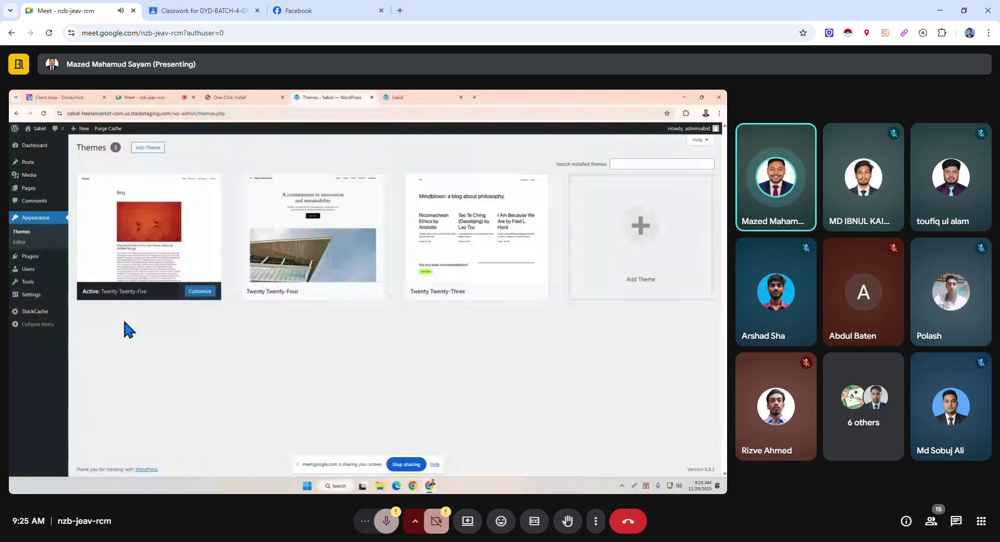
Log in and go to Appearance > Themes in the WordPress dashboard.
mouse_move(139, 257)
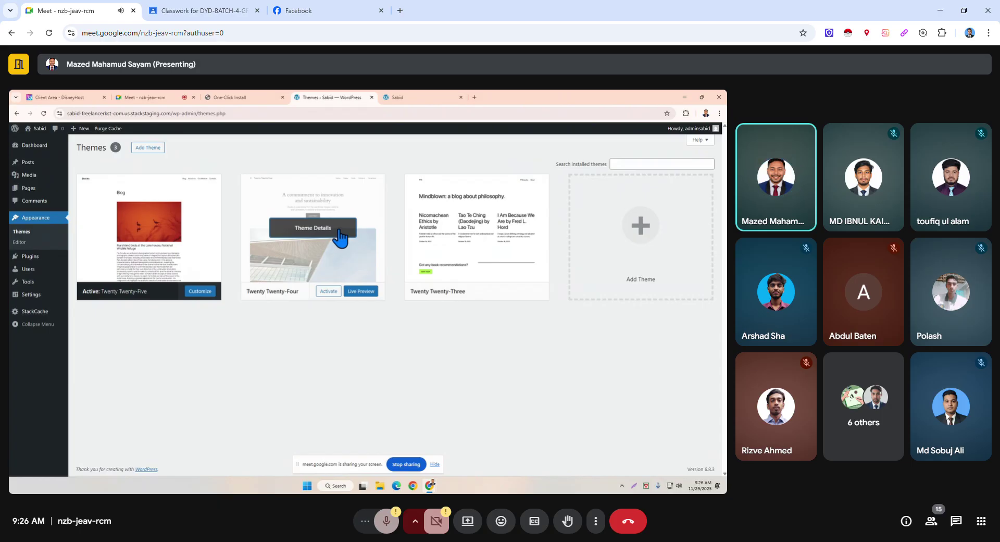
Delete the Twenty Twenty-Four theme from its details view.
left_click(338, 230)
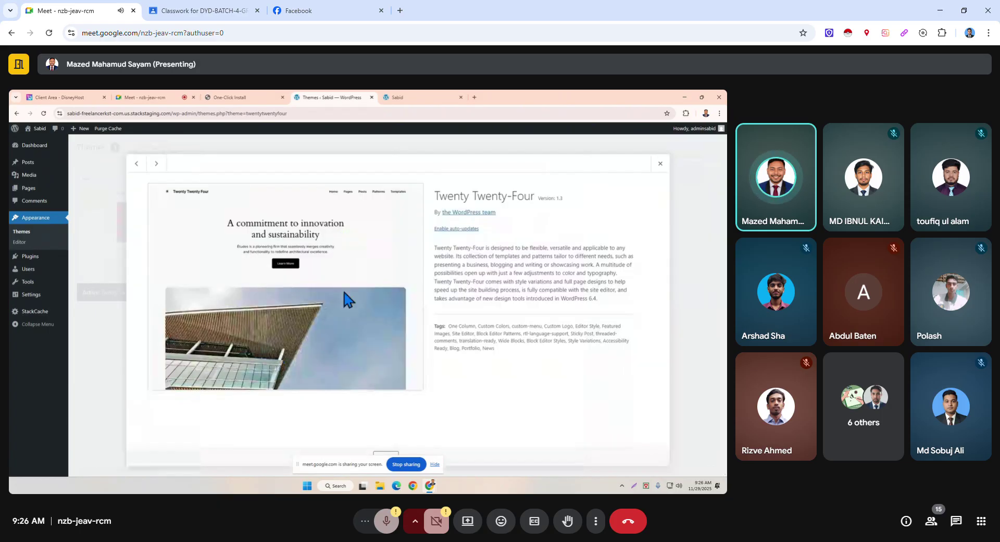
left_click(435, 464)
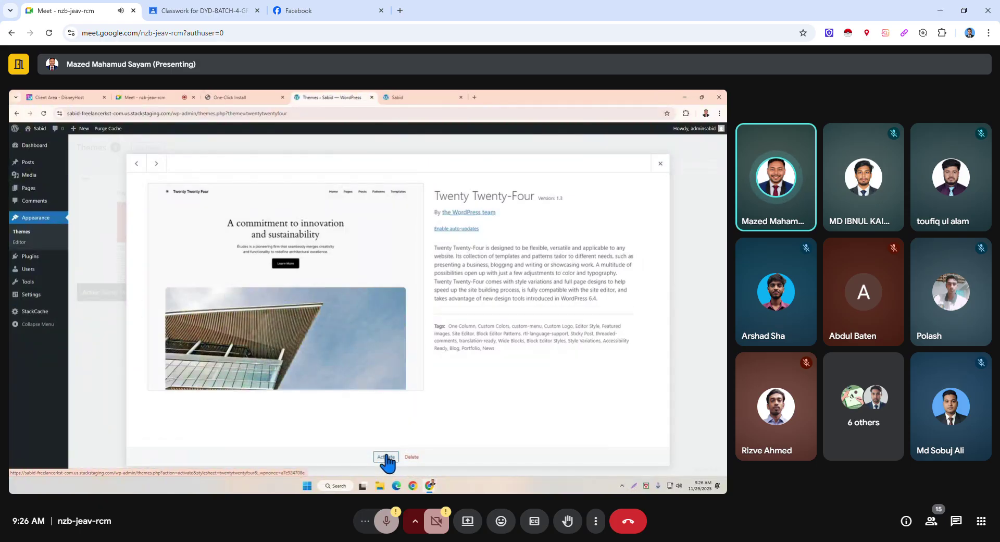
left_click(411, 457)
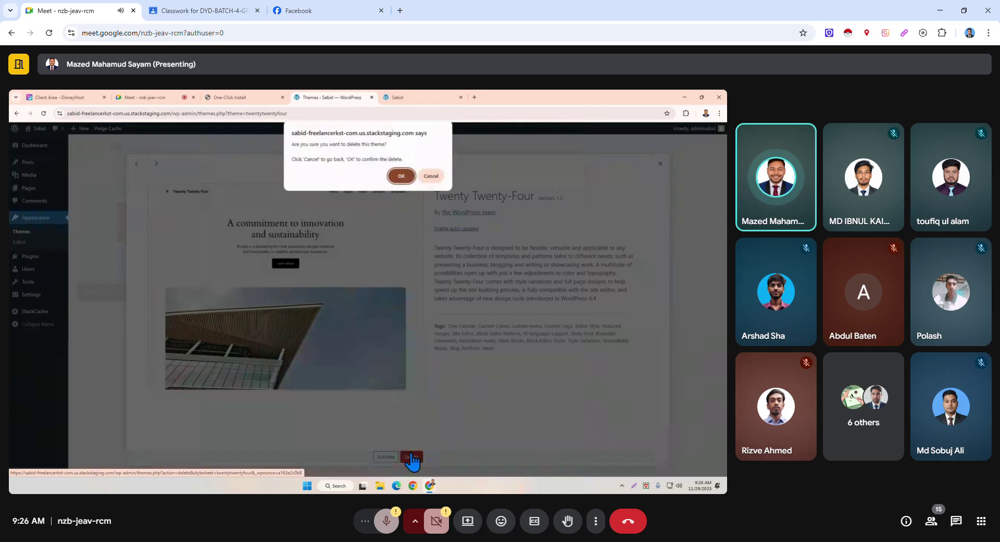
key("Return")
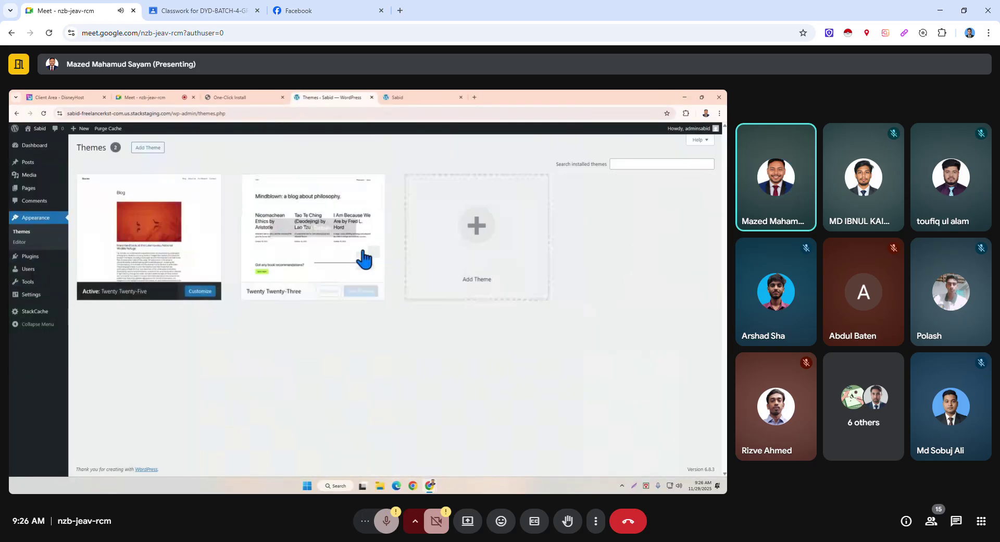
Delete the Twenty Twenty-Three theme and confirm the removal.
left_click(336, 242)
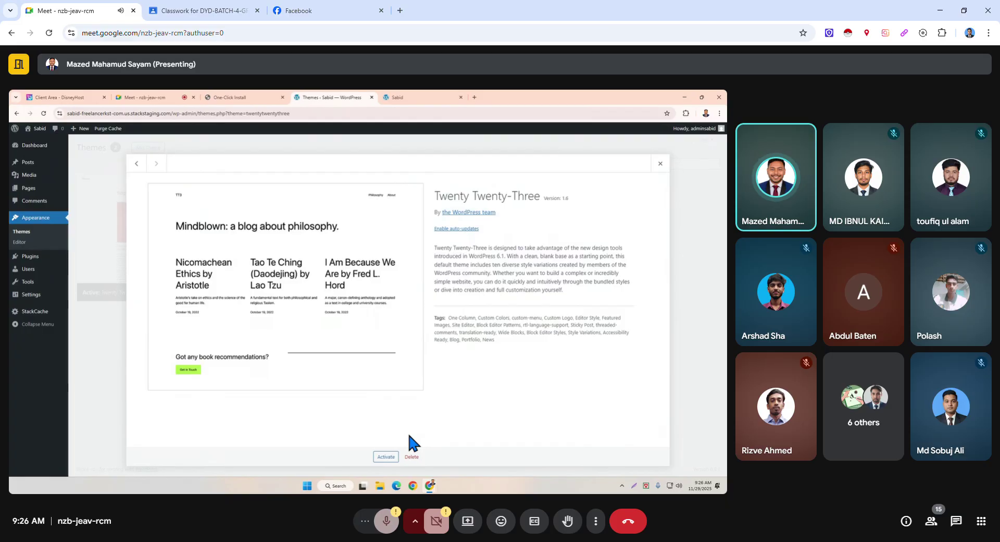
left_click(410, 455)
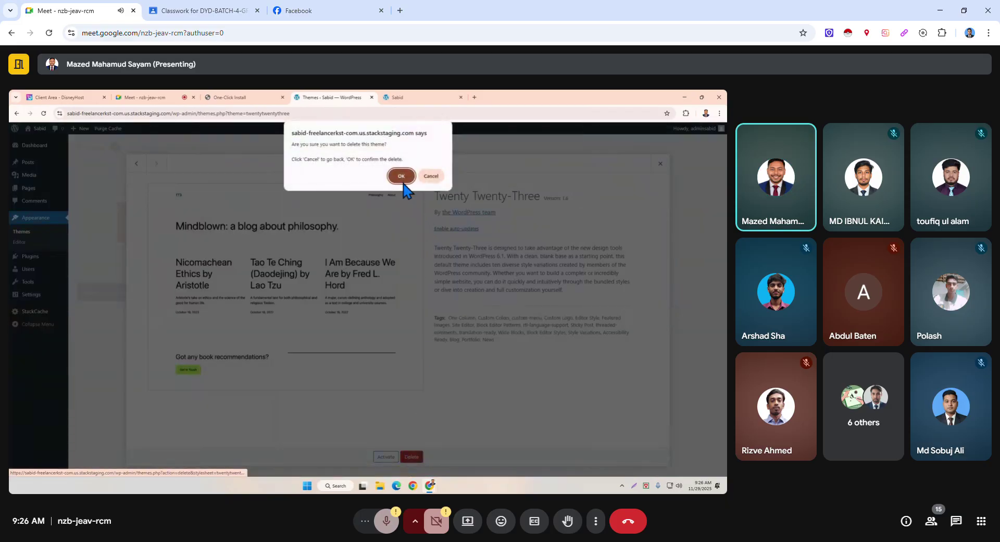
left_click(405, 179)
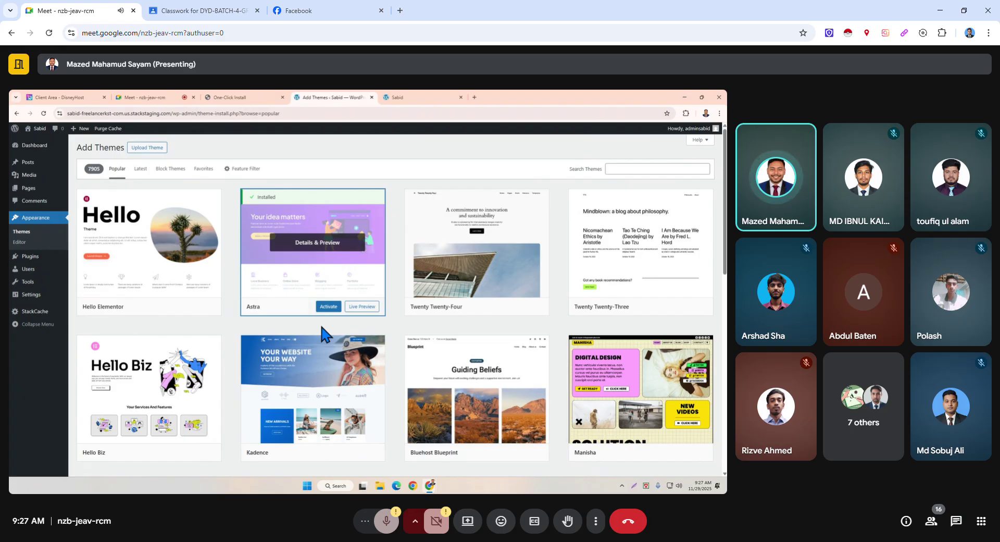
Check the live site's front page, then return to the theme gallery.
left_click(435, 99)
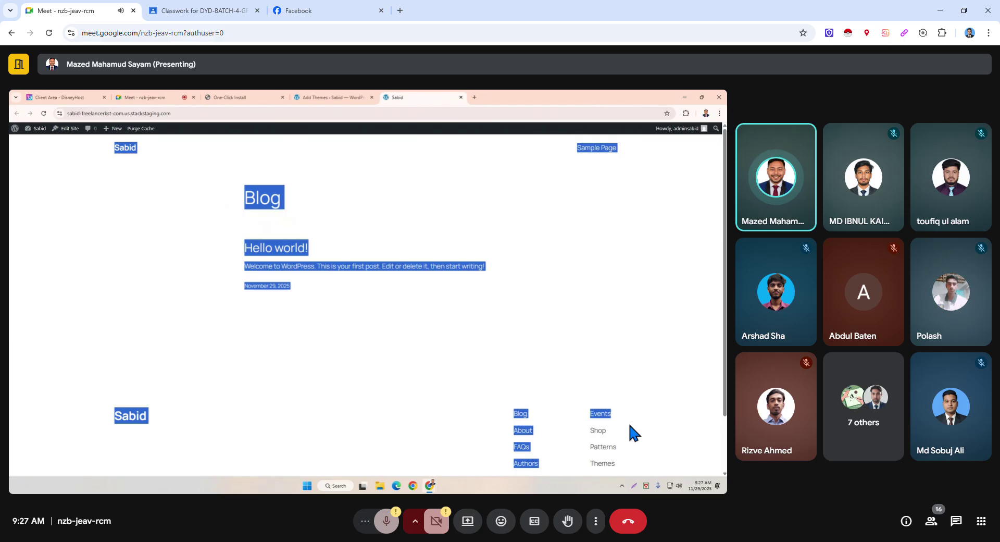
left_click(326, 99)
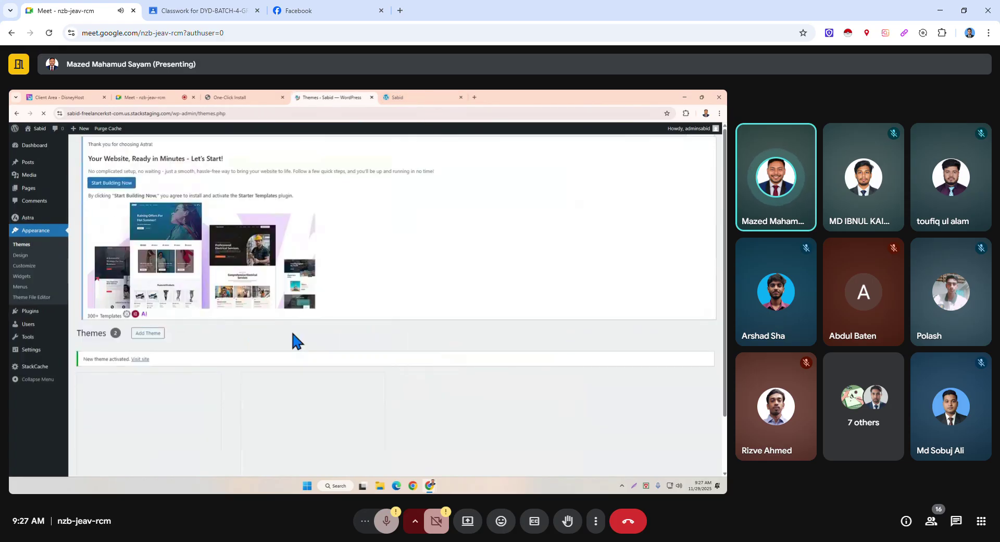
View the site's front page after the switch to the Astra theme.
left_click(418, 97)
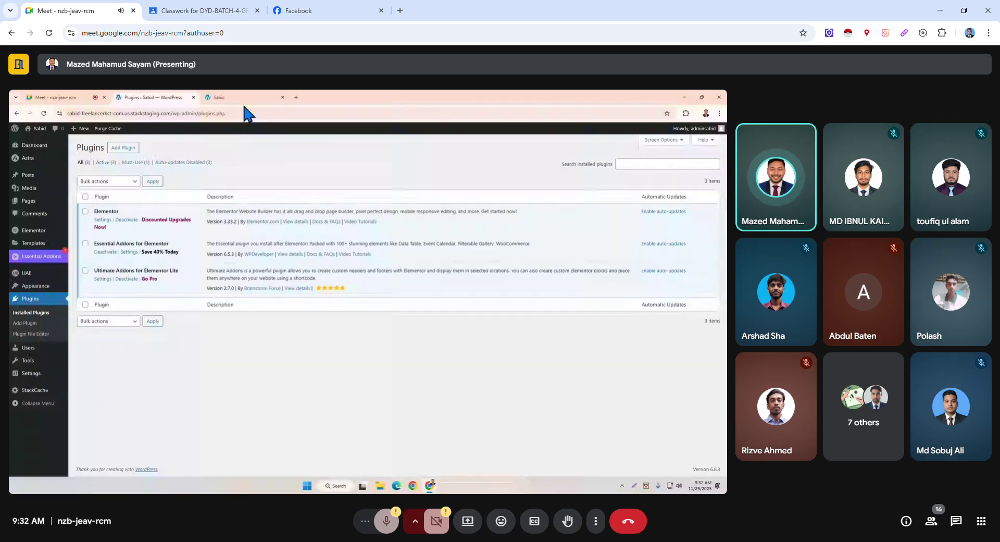
Watch the presenter reach the Installed Plugins list showing Elementor and its two add-ons.
mouse_move(361, 479)
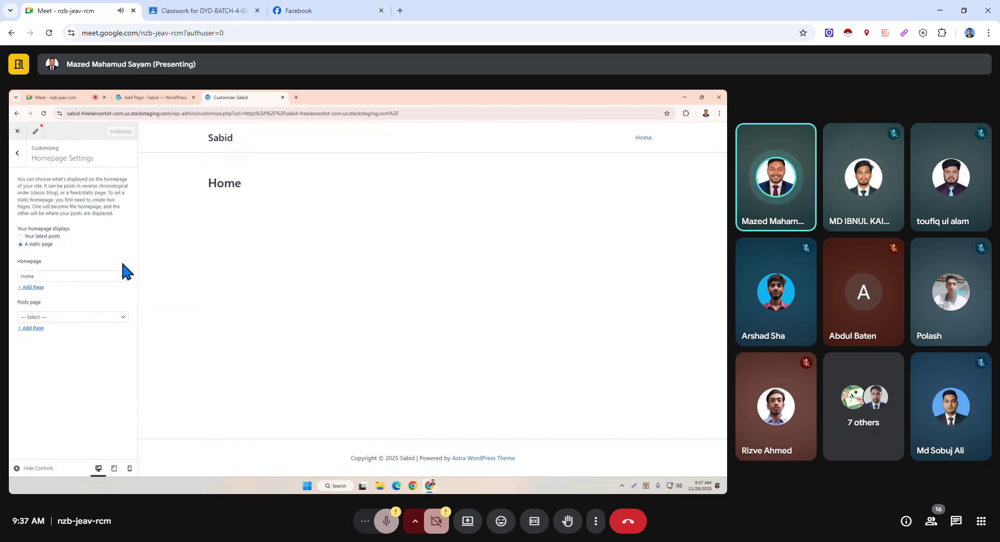
Go back to the Customizer's root panel and open the Menus section.
left_click(18, 153)
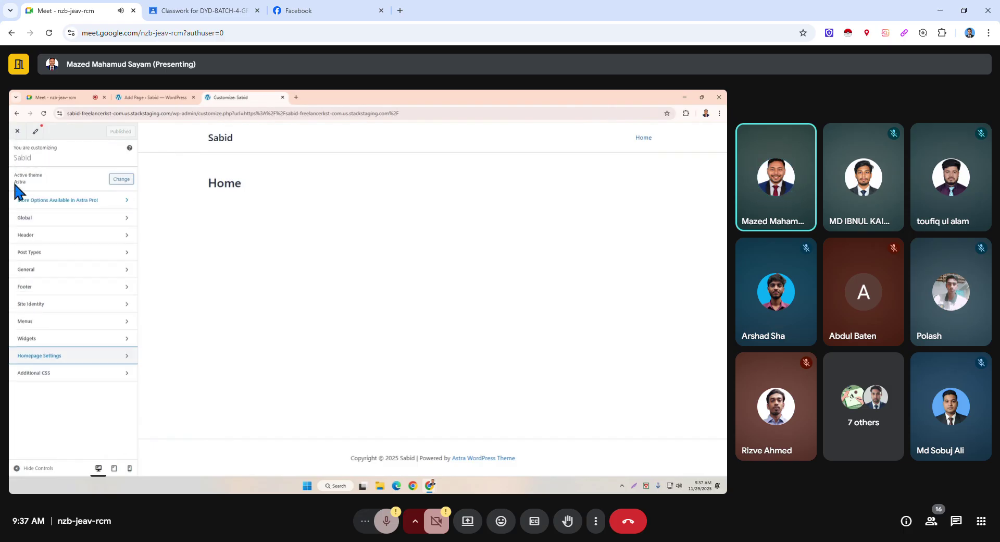
left_click(56, 323)
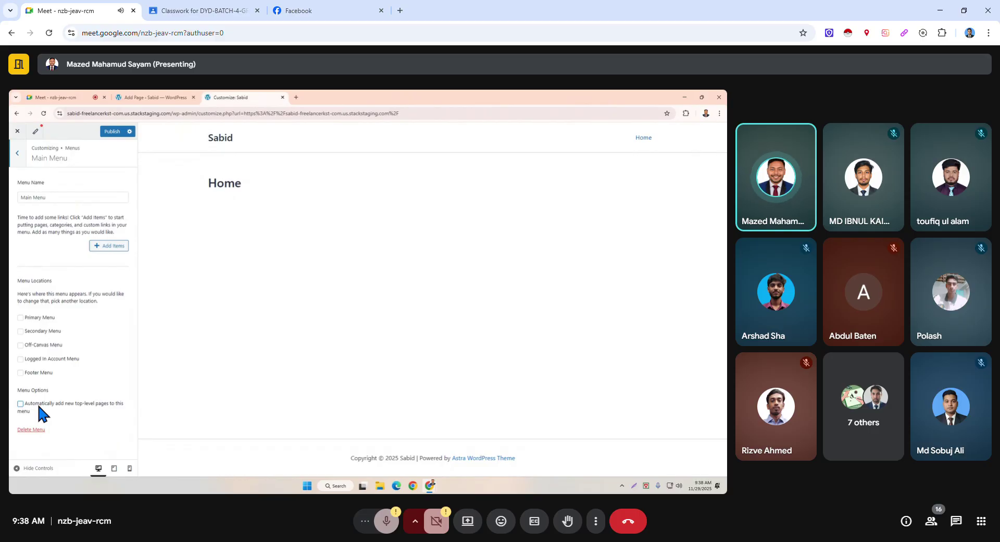
Enable auto-adding new top-level pages to Main Menu, publish, and return to the Customizer sections.
left_click(21, 404)
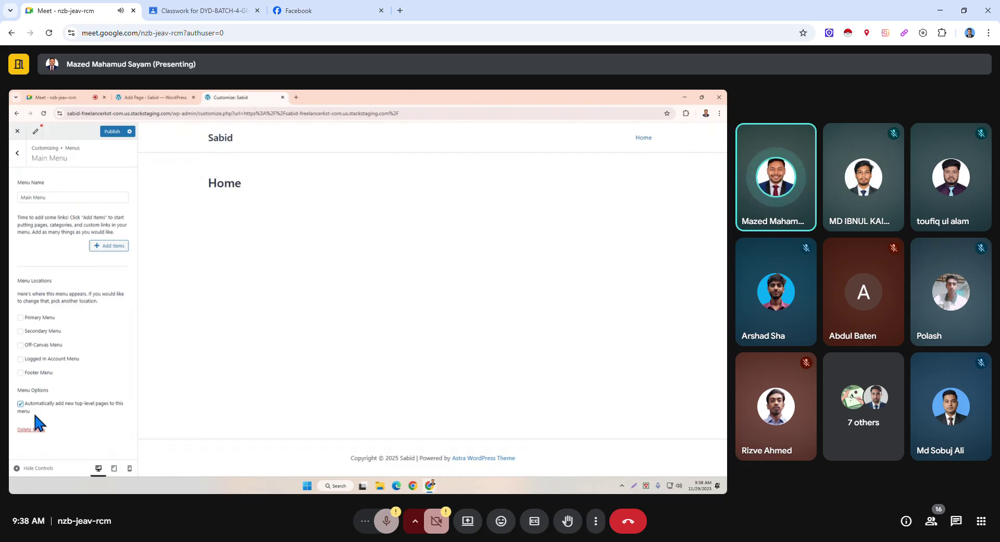
left_click(110, 131)
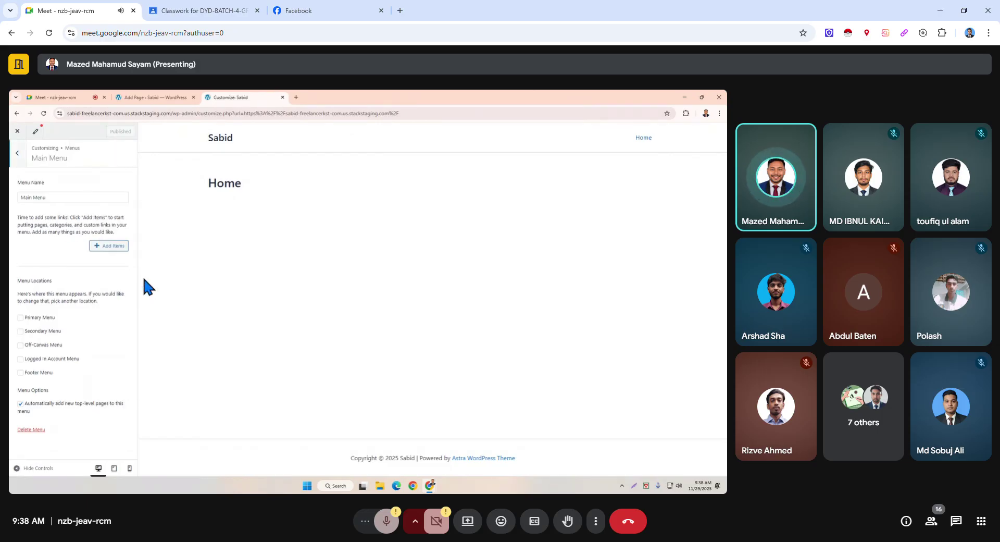
left_click(18, 159)
left_click(18, 153)
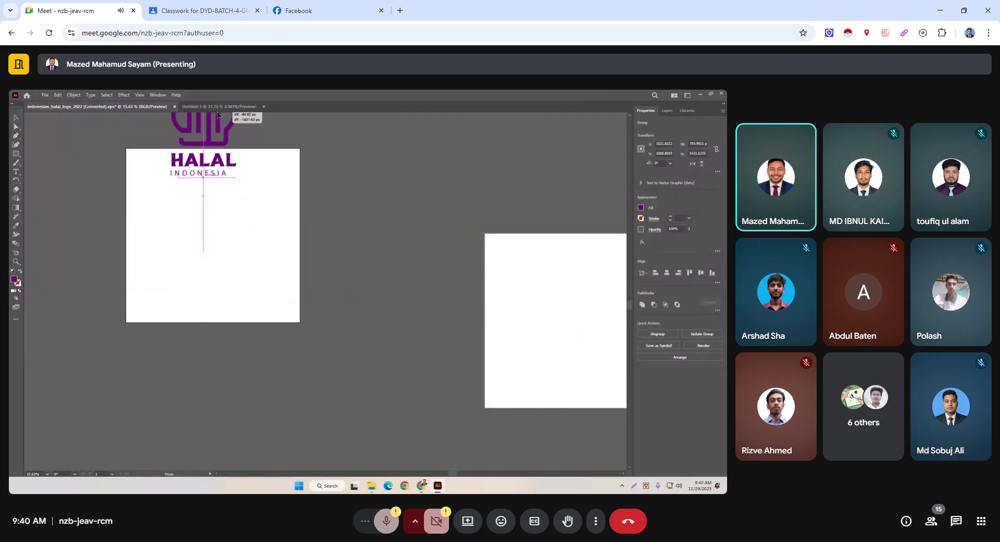
Drag the HALAL INDONESIA logo into Untitled-1, deselect it, then enter its group for editing.
left_click_drag(218, 115, 417, 308)
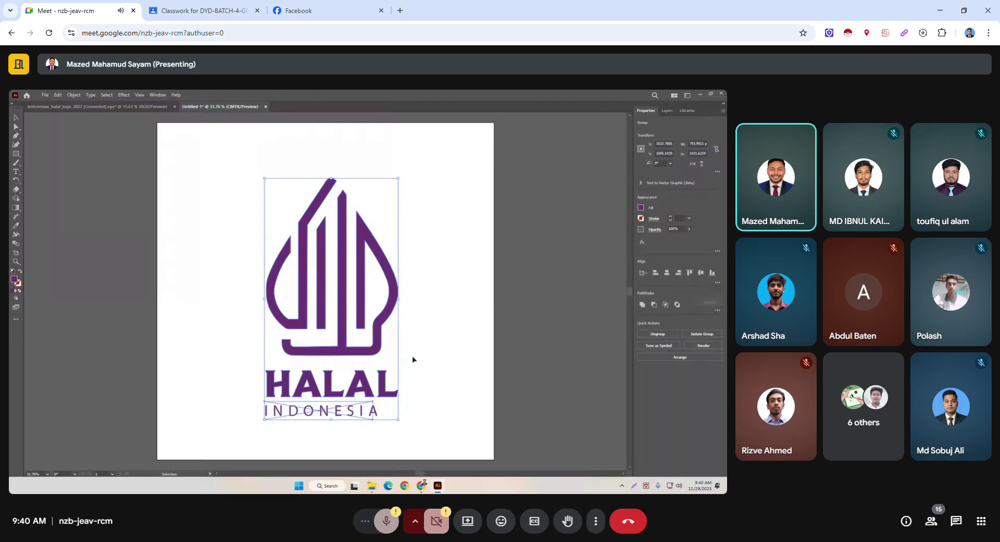
left_click(491, 366)
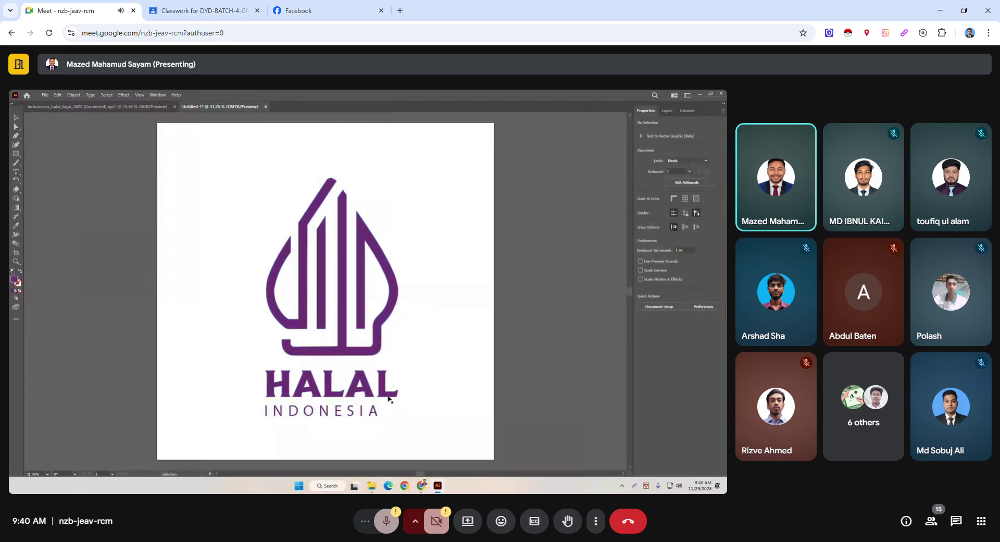
double_click(357, 414)
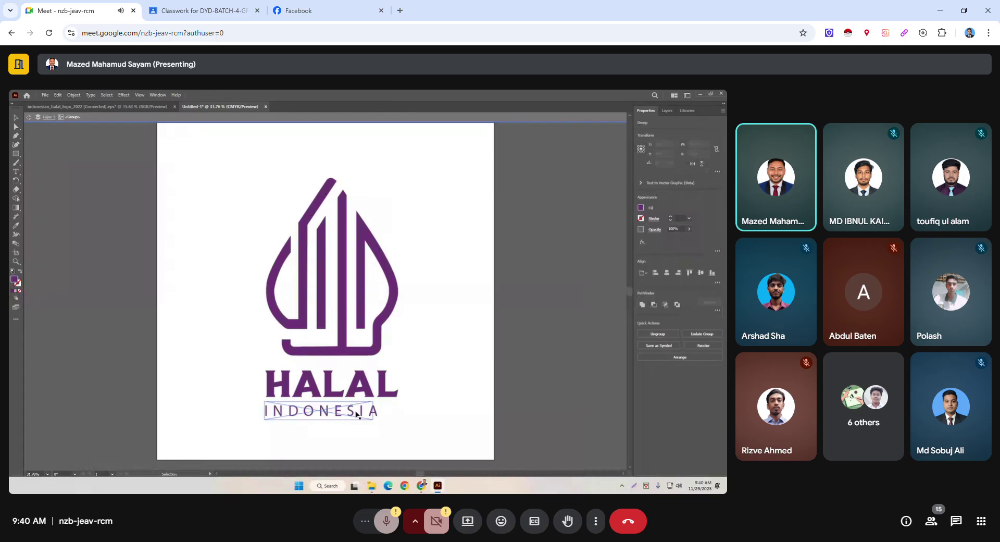
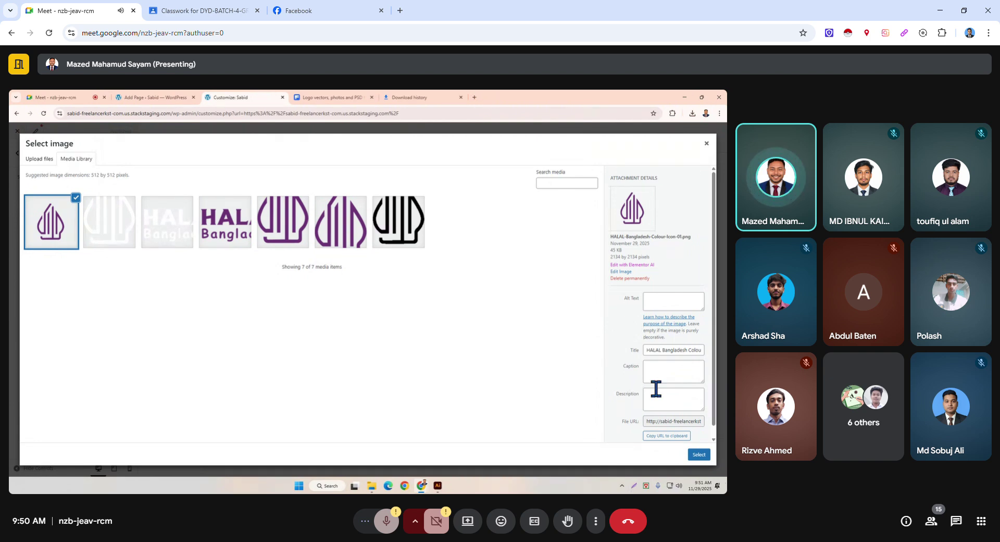
Fill in the selected HALAL Bangladesh logo's alt text and description fields.
left_click(673, 303)
left_click(662, 399)
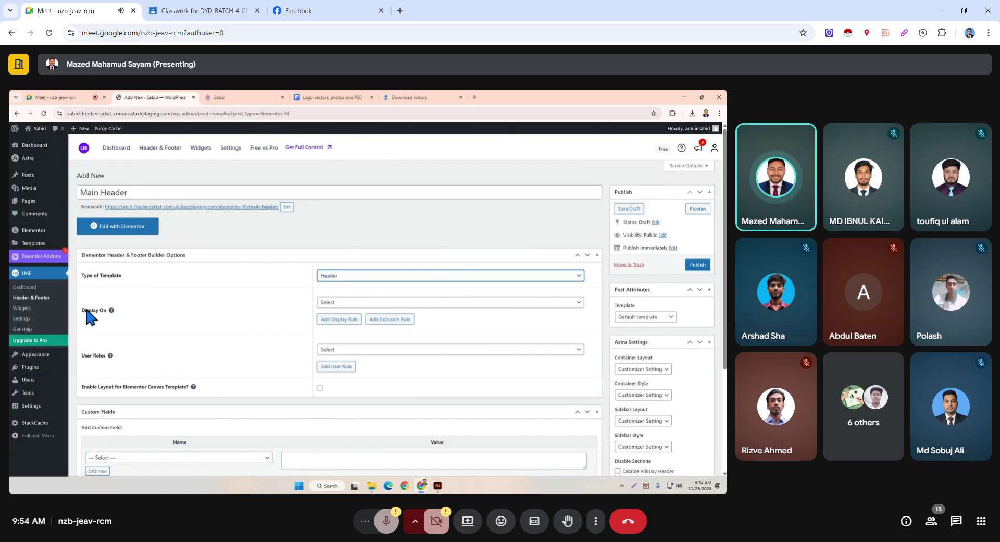
Highlight the template type and display options text on the Main Header template.
left_click_drag(76, 311, 125, 307)
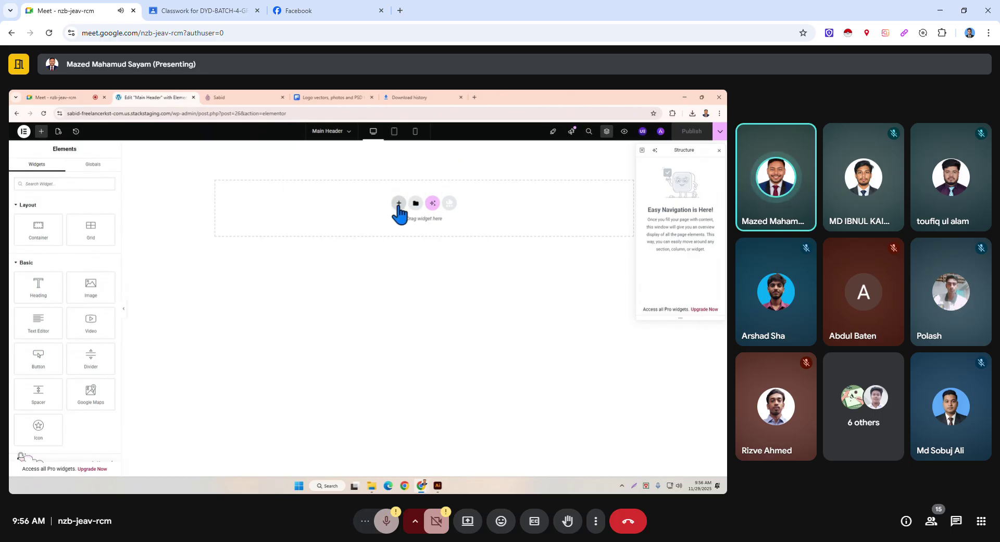
Bring up the structure picker for a new header section and highlight its layout options.
left_click(399, 203)
left_click_drag(311, 202, 479, 254)
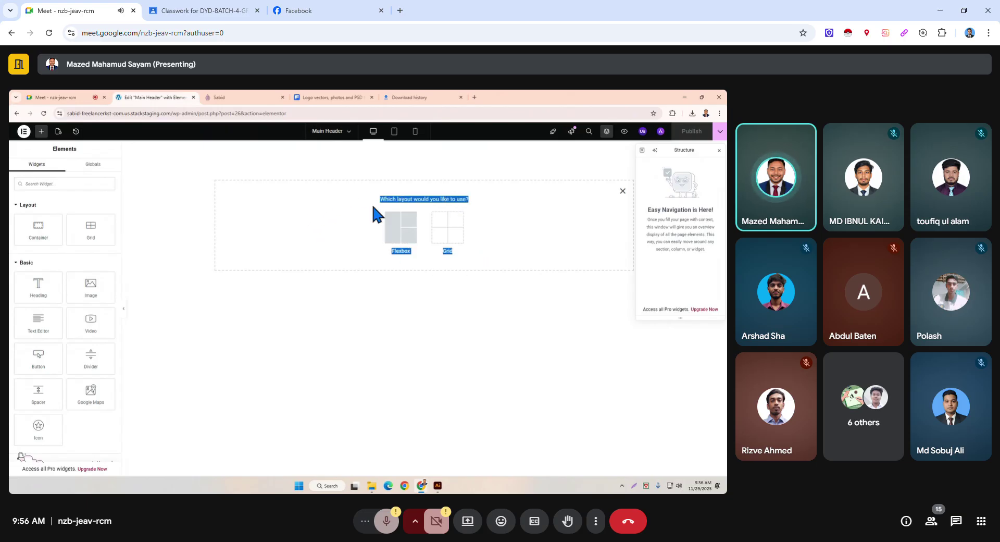
left_click(352, 239)
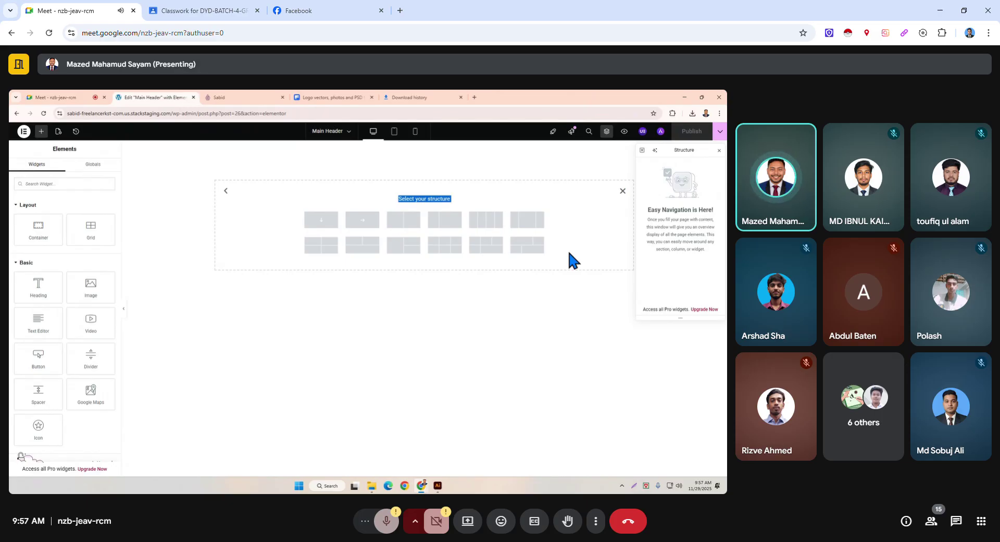
Add a four-column container, then toggle its Structure visibility eye off and on twice.
left_click(490, 222)
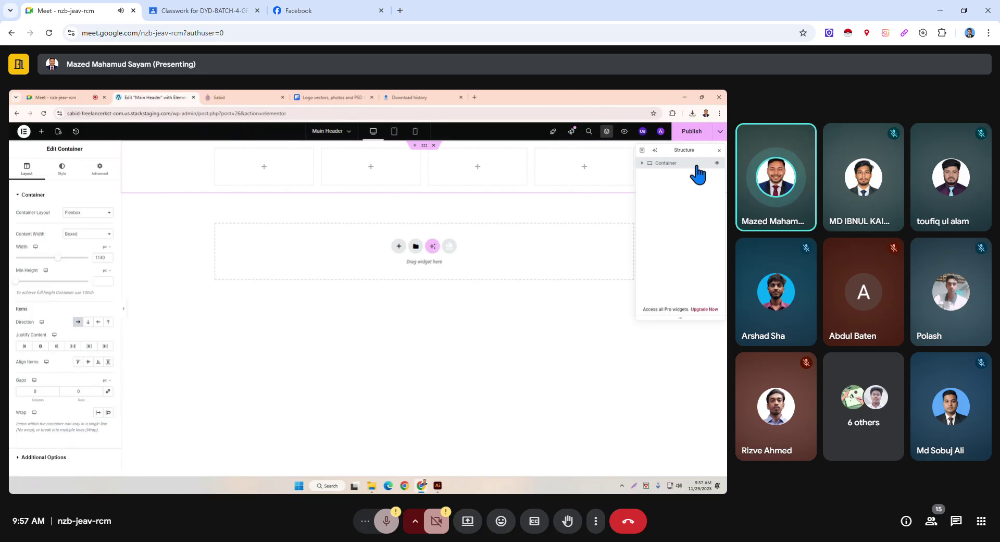
left_click(717, 165)
left_click(717, 165)
left_click(716, 165)
left_click(716, 165)
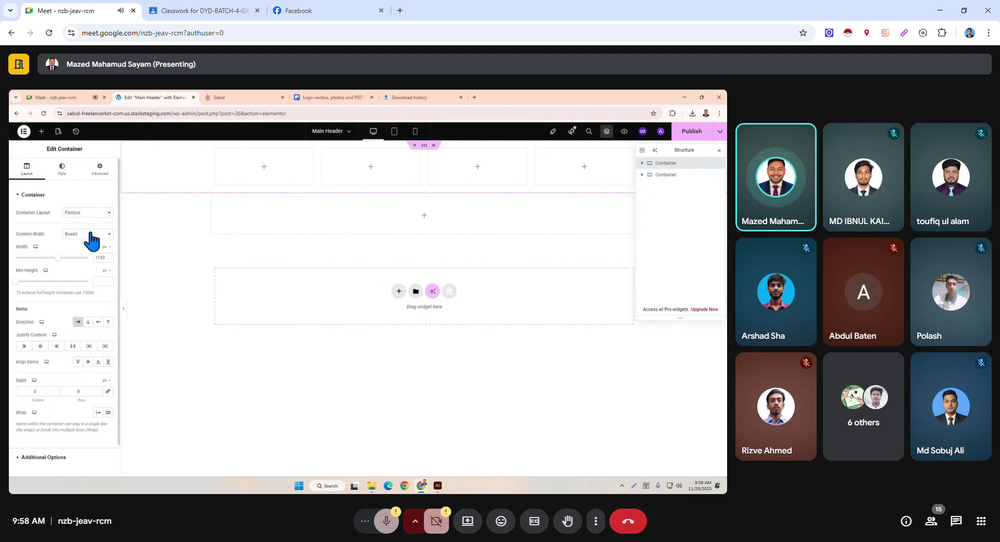
Load smartit24.com and the SDRS site (typed bdrs.org.bd) in two new tabs for reference.
left_click(475, 97)
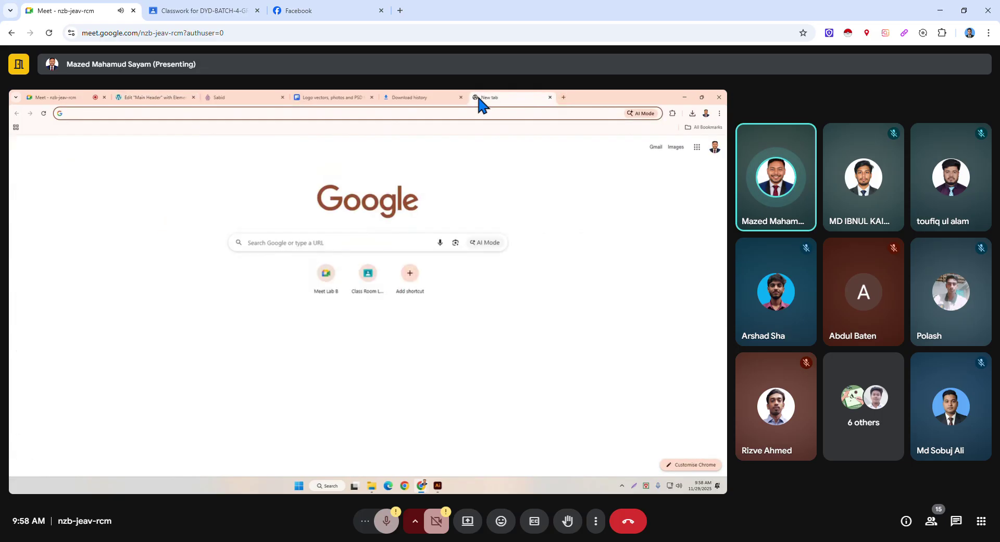
type("smartit24.com")
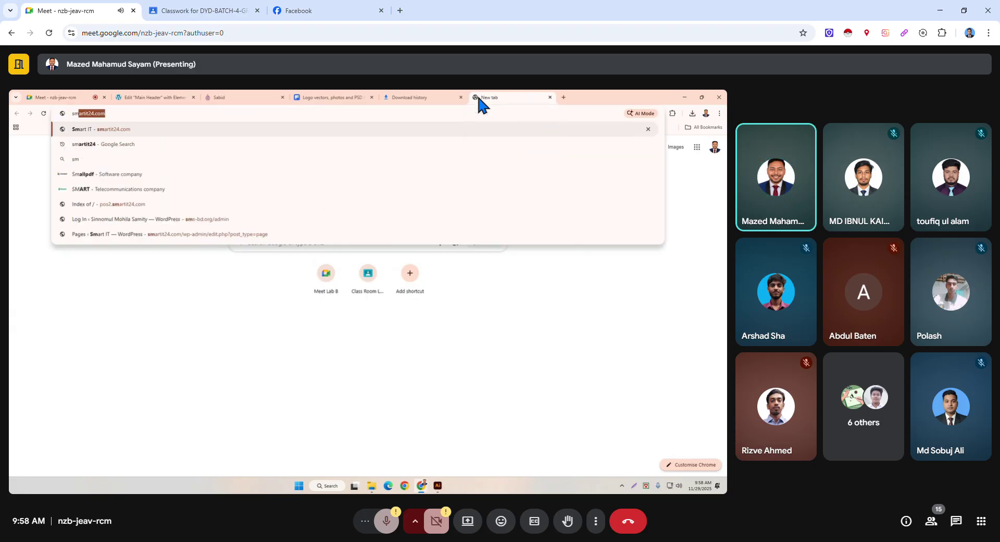
key("Return")
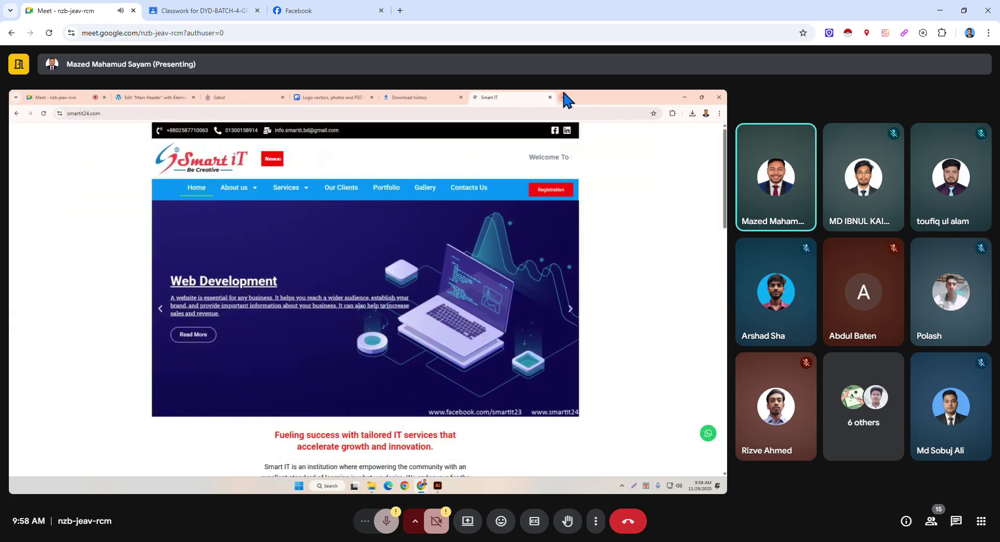
left_click(564, 97)
type("bdrs.org.bd")
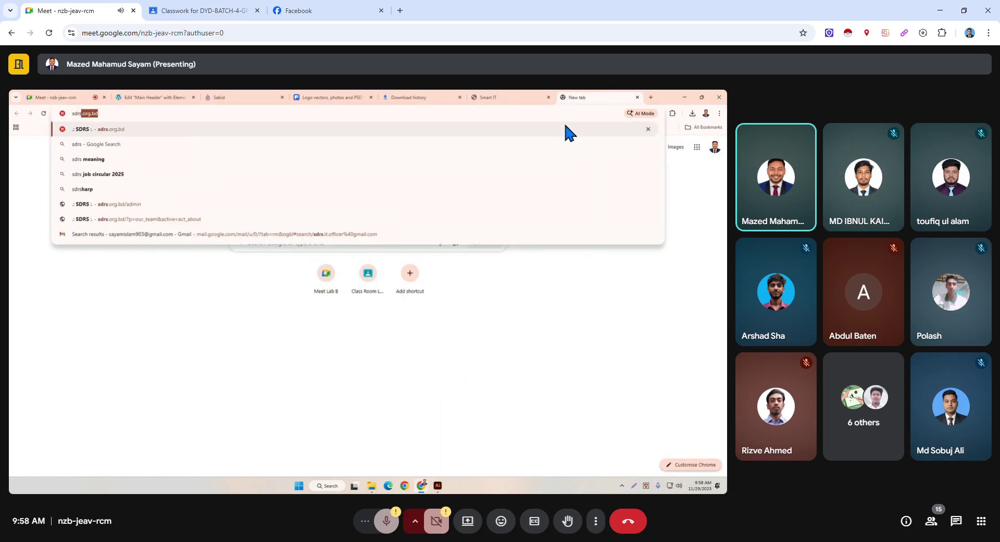
key("Return")
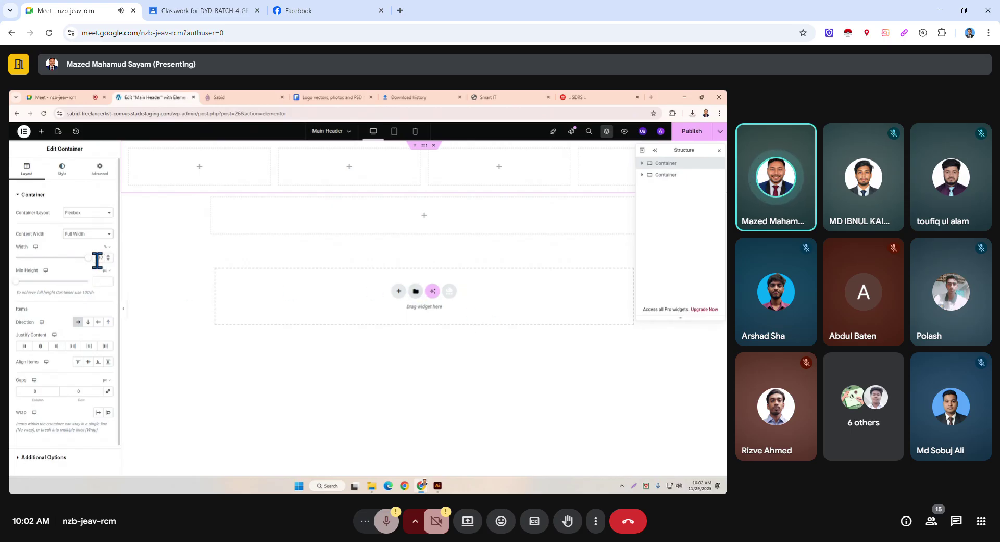
Test shrinking the container to 30% and undo, then add a six-cell grid and delete it.
left_click_drag(89, 258, 37, 259)
key("ctrl+z")
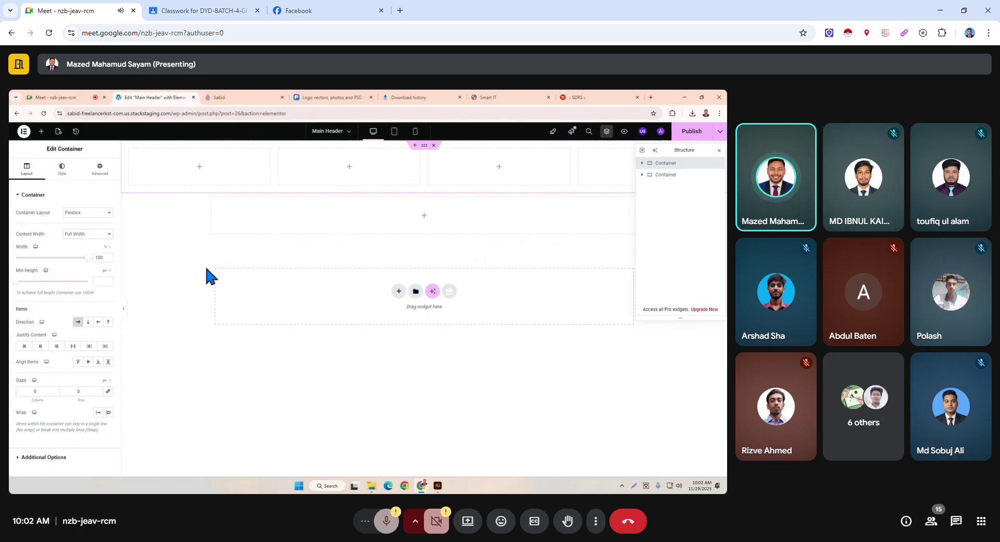
left_click(424, 218)
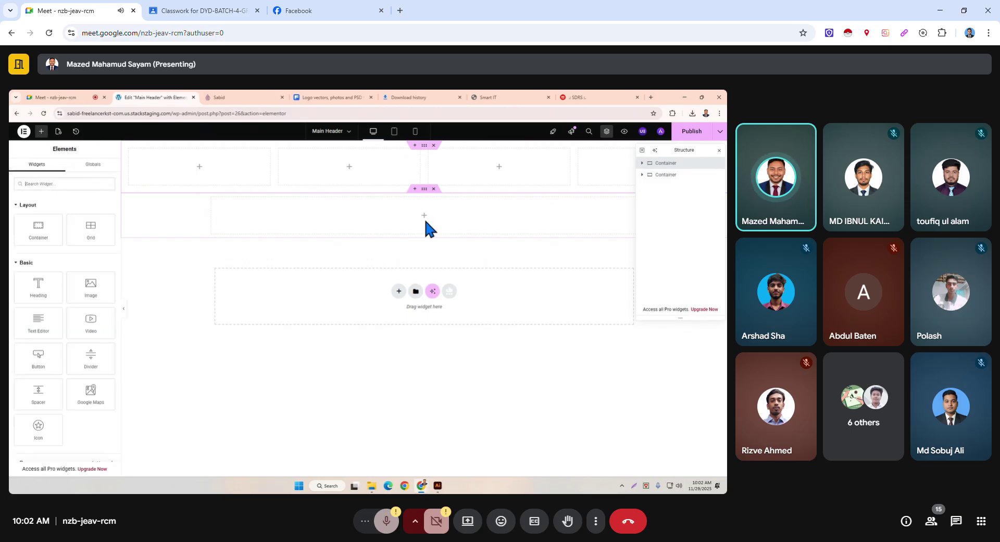
left_click_drag(91, 229, 434, 229)
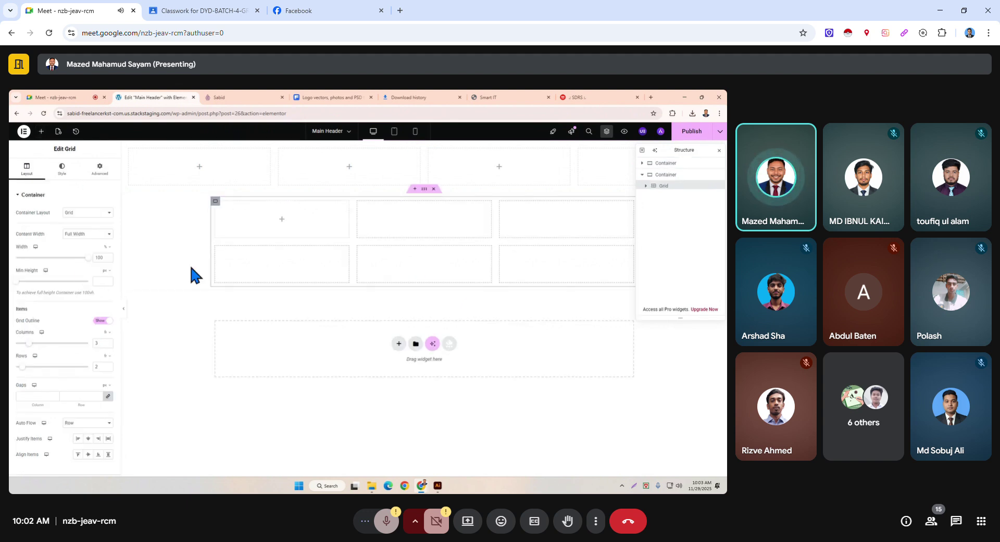
mouse_move(89, 256)
left_mouse_down()
mouse_move(71, 266)
mouse_move(104, 267)
left_mouse_up()
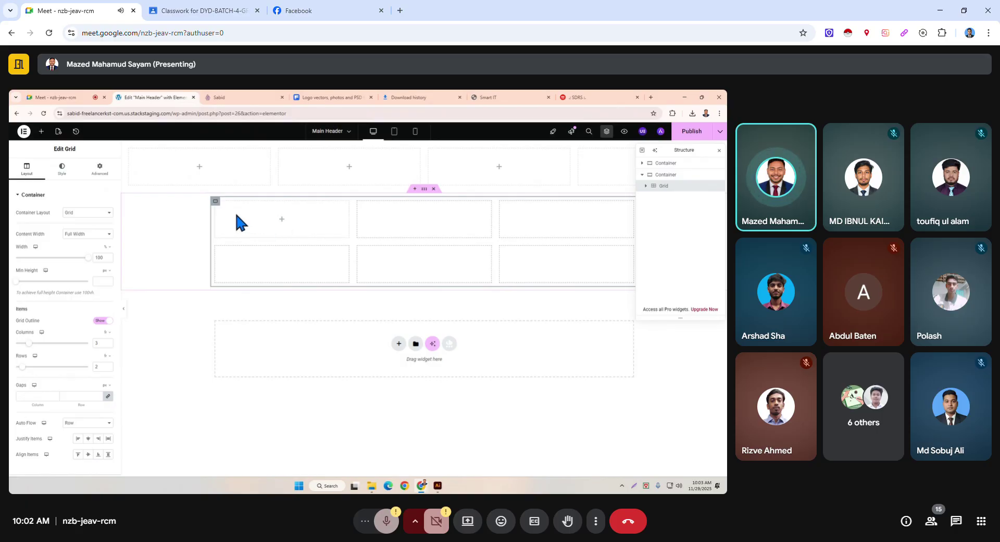
left_click(281, 219)
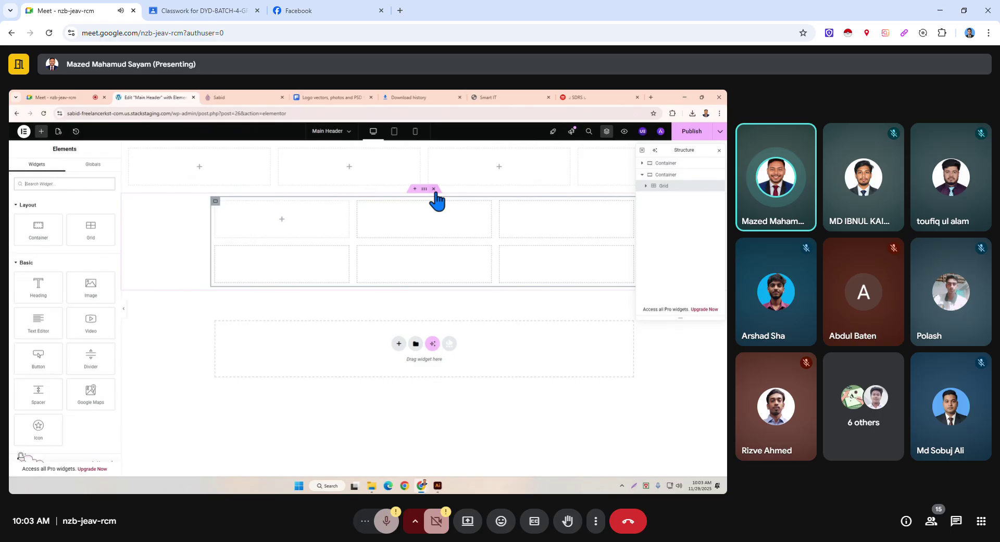
key("Delete")
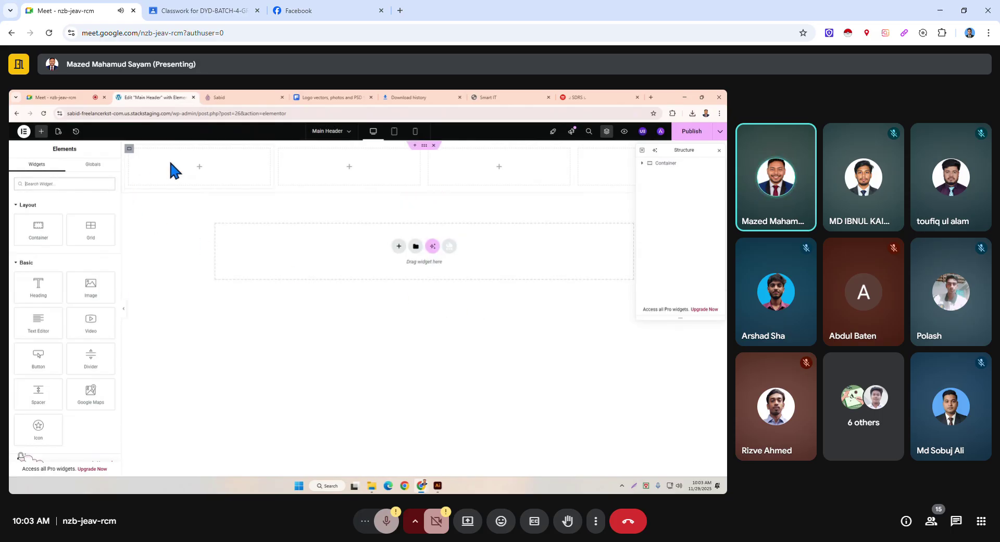
Change the first column container's width from 25 to 20.
left_click(130, 150)
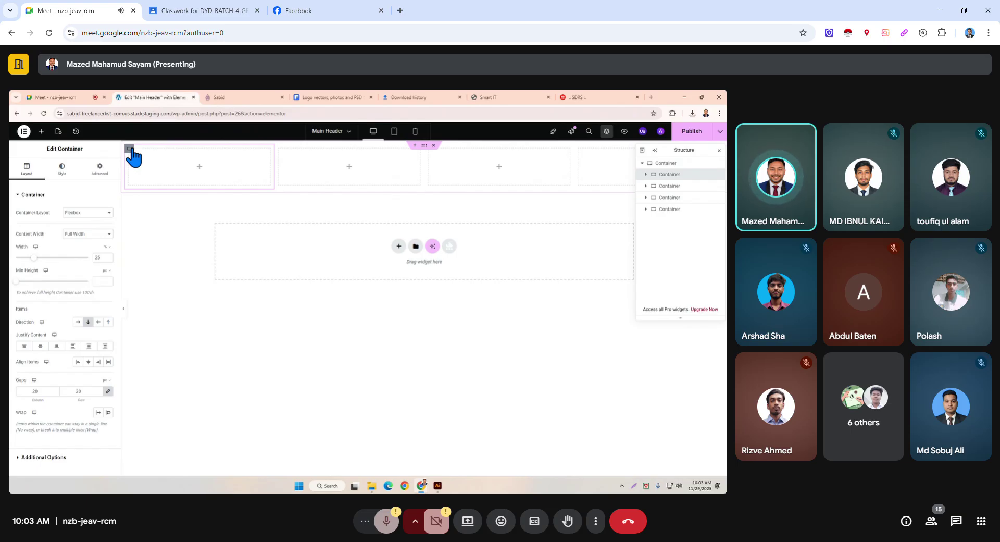
double_click(101, 255)
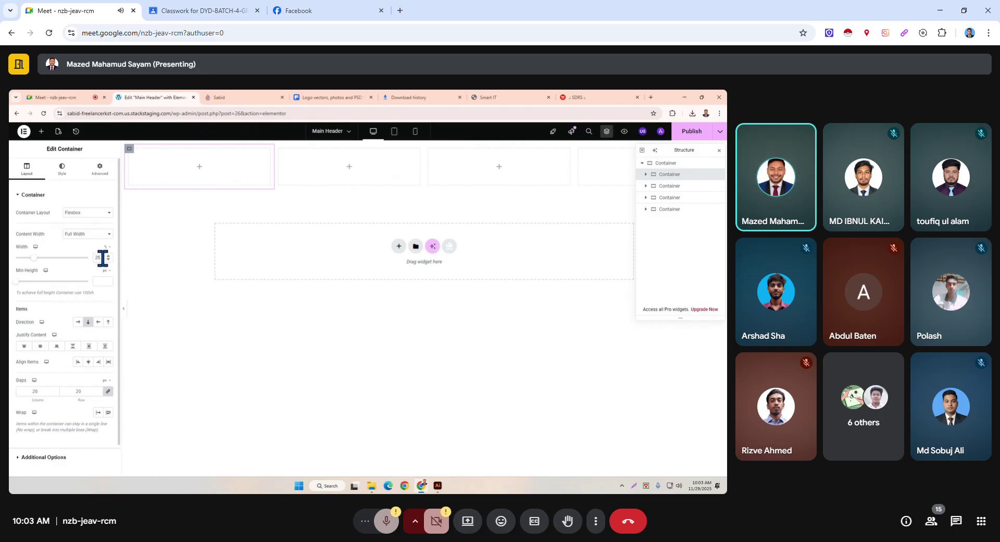
type("20")
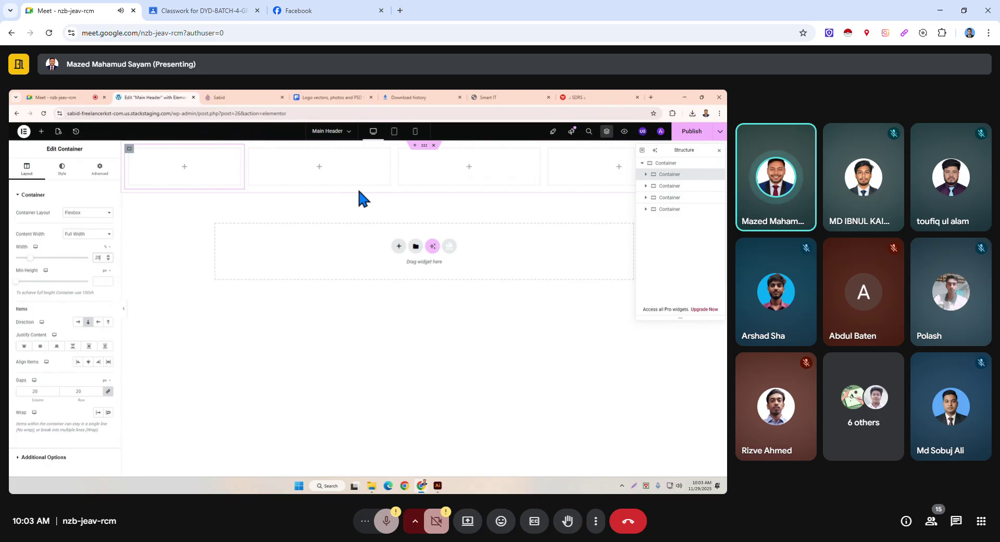
Add a three-column Flexbox row under the top bar, then start another Flexbox container below.
left_click(399, 245)
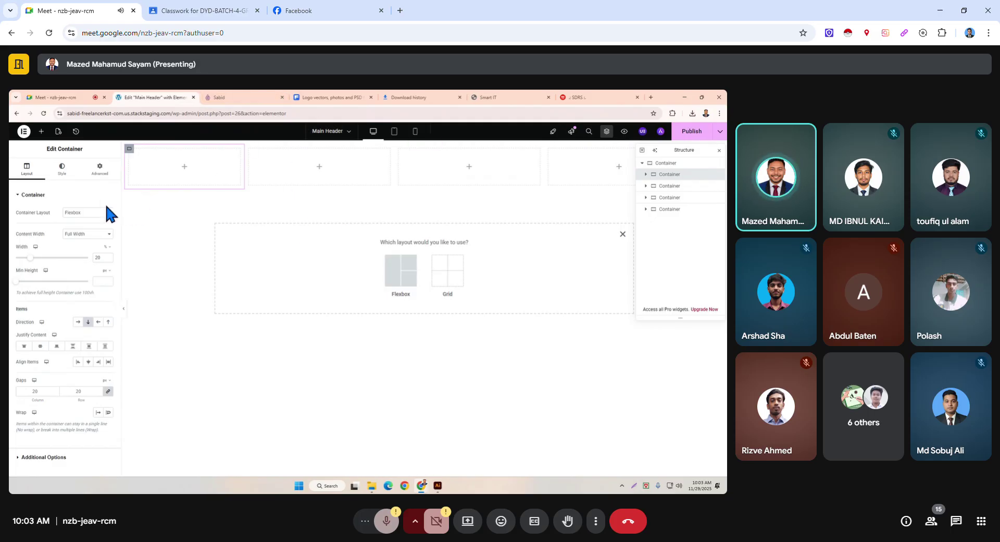
left_click(401, 276)
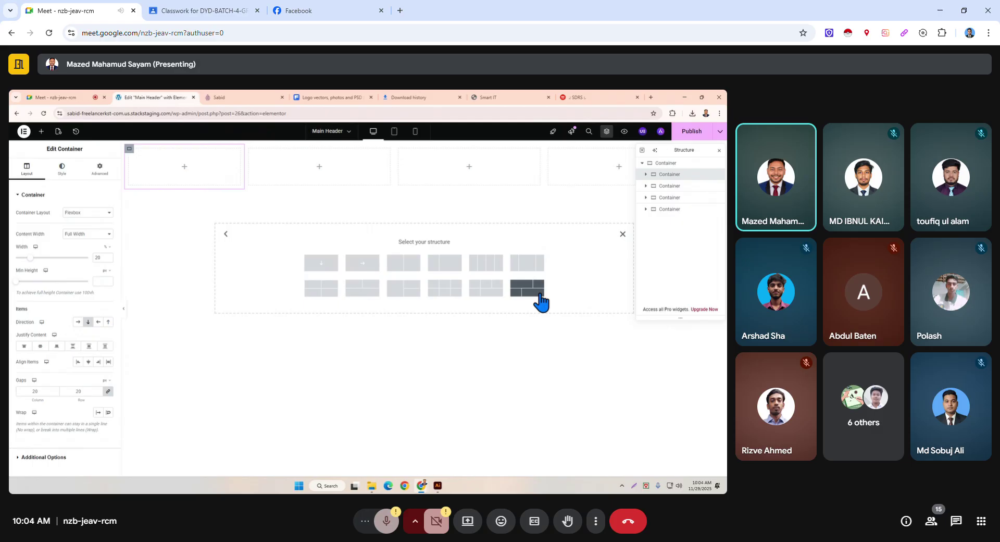
left_click(528, 264)
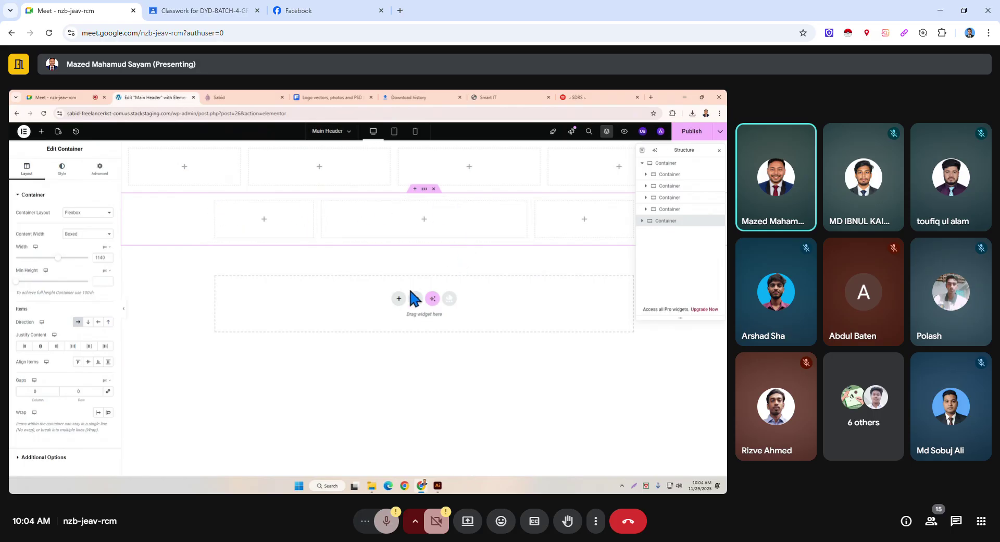
left_click(404, 301)
left_click(402, 324)
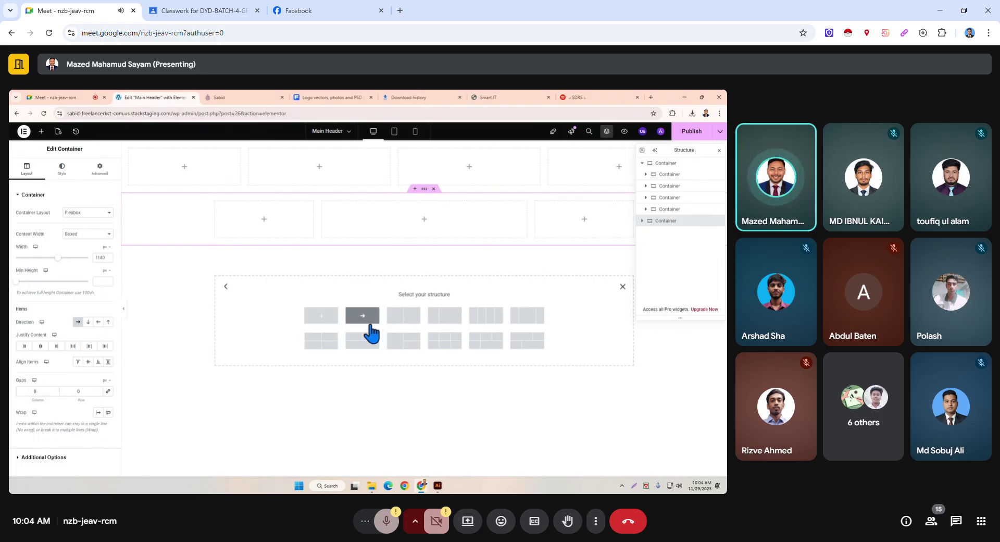
Add a single-column third row and set the middle and bottom rows to Full Width.
left_click(326, 318)
left_click(421, 190)
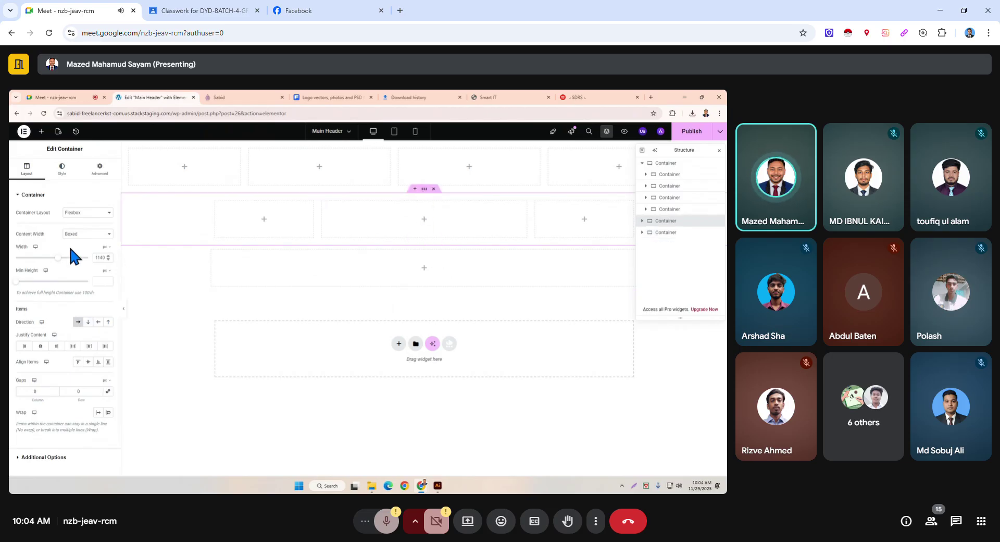
left_click(97, 233)
left_click(83, 252)
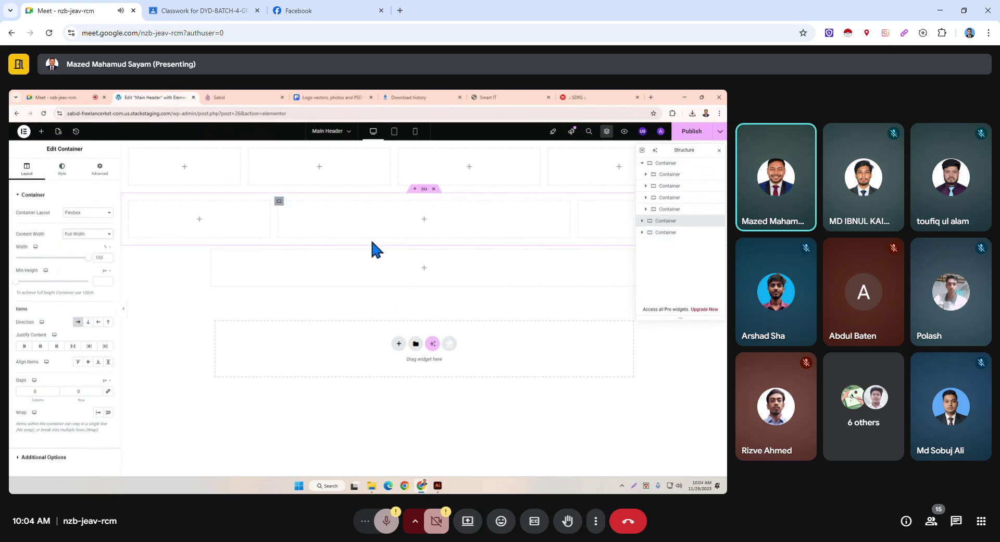
left_click(423, 244)
left_click(97, 235)
left_click(90, 253)
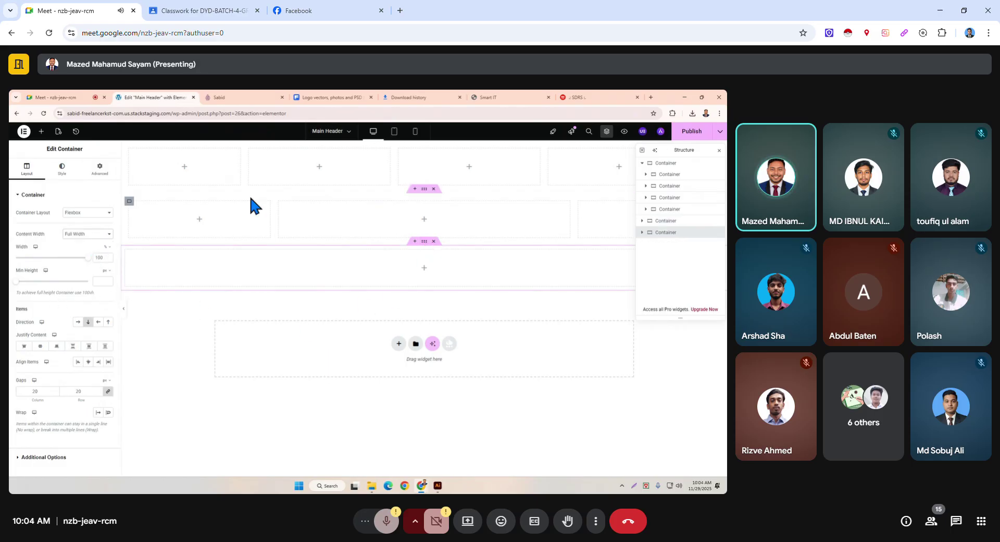
left_click(423, 146)
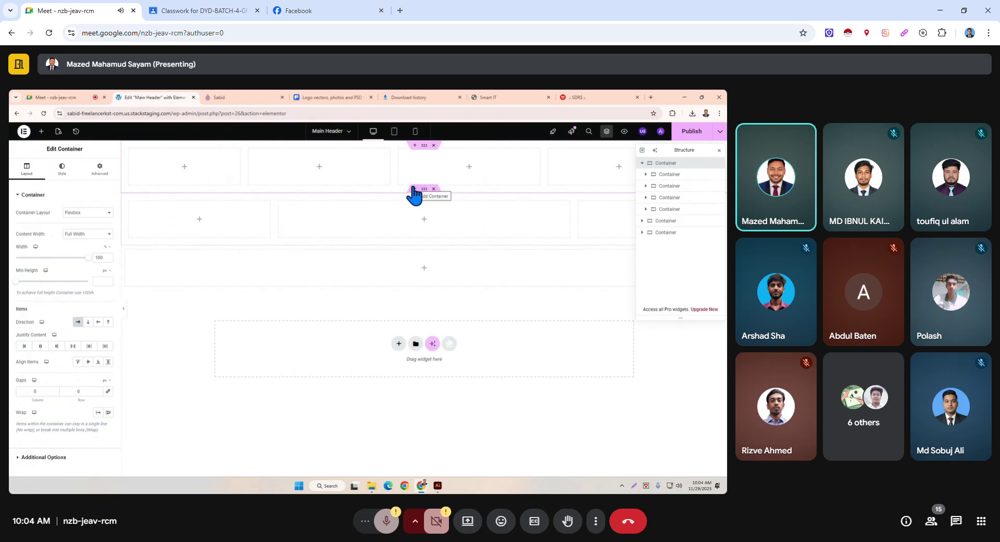
Give the top row a Classic background colour of #000000 black.
left_click(65, 172)
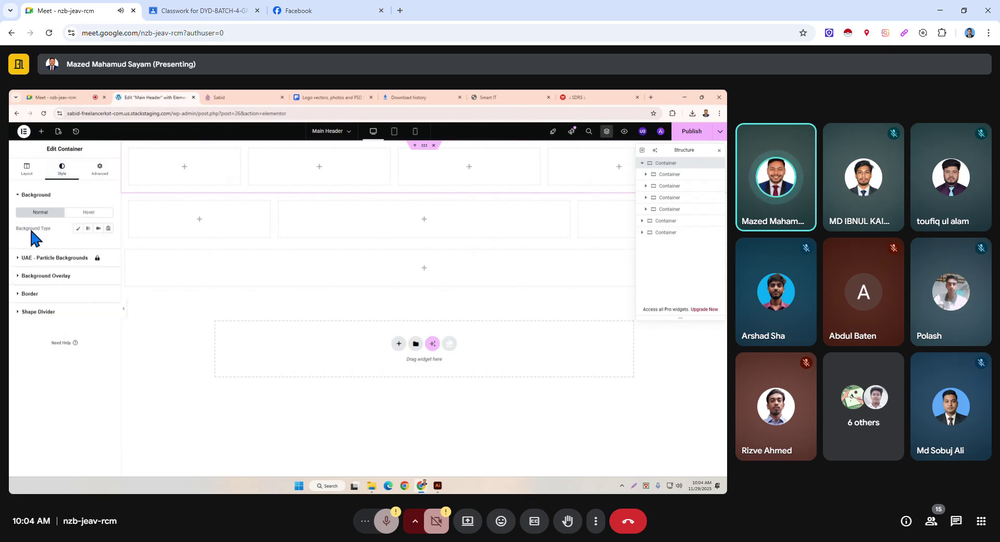
left_click(76, 229)
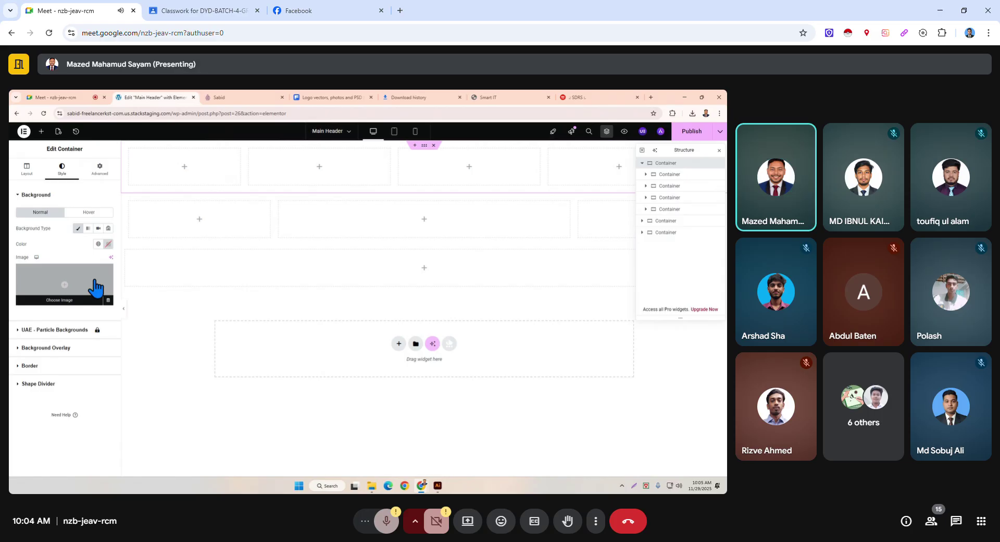
left_click(109, 244)
left_click_drag(107, 279, 116, 350)
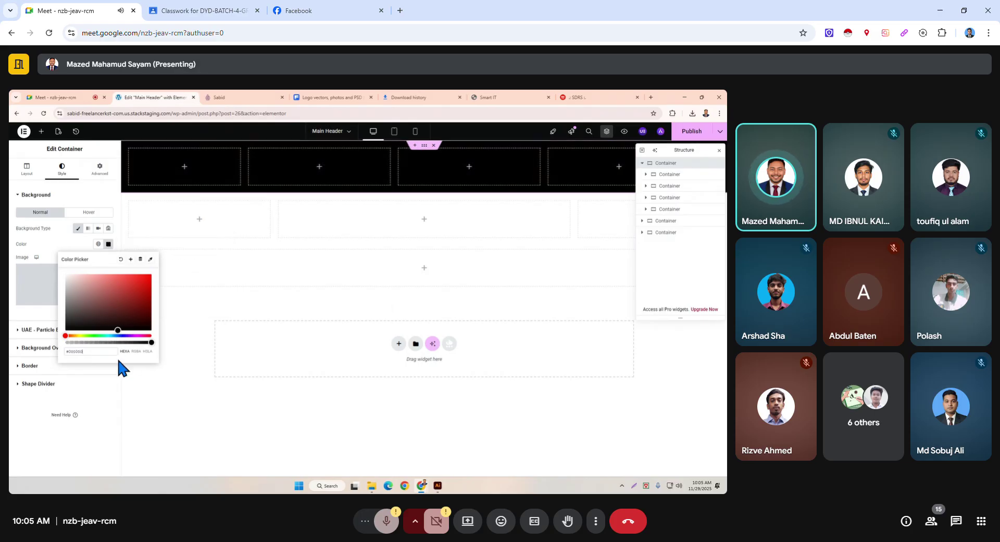
left_click(110, 420)
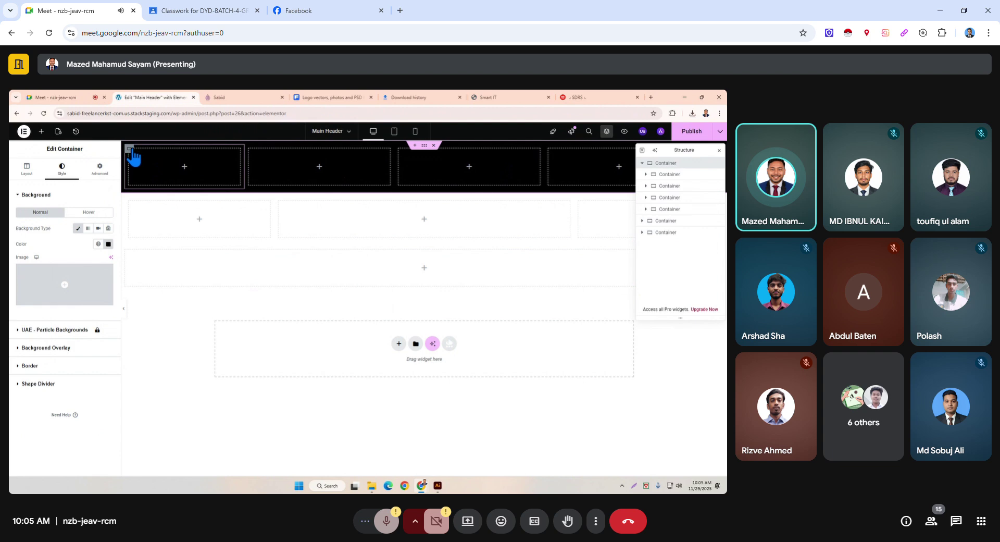
left_click(131, 151)
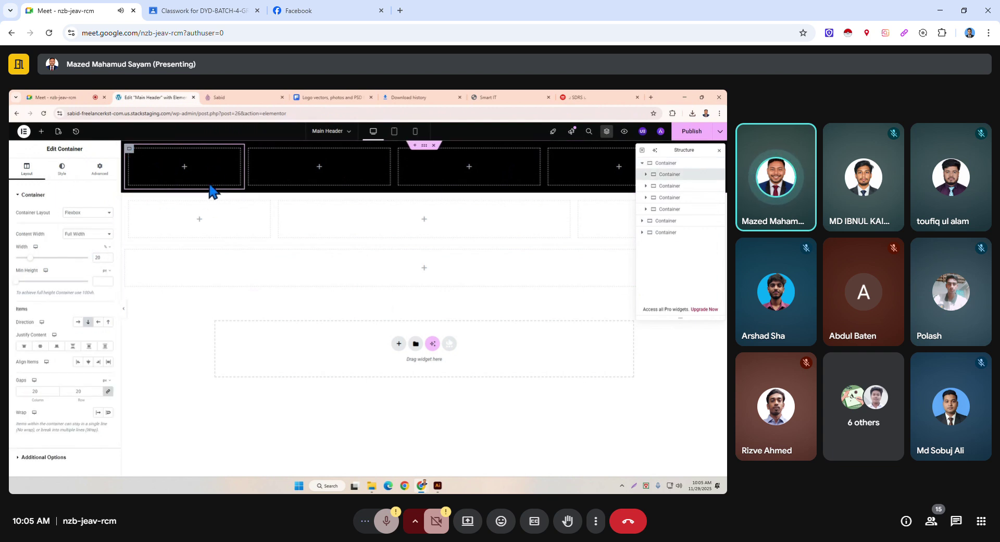
Add an Icon List widget to the first black column and delete List Items #3 and #2.
left_click(183, 169)
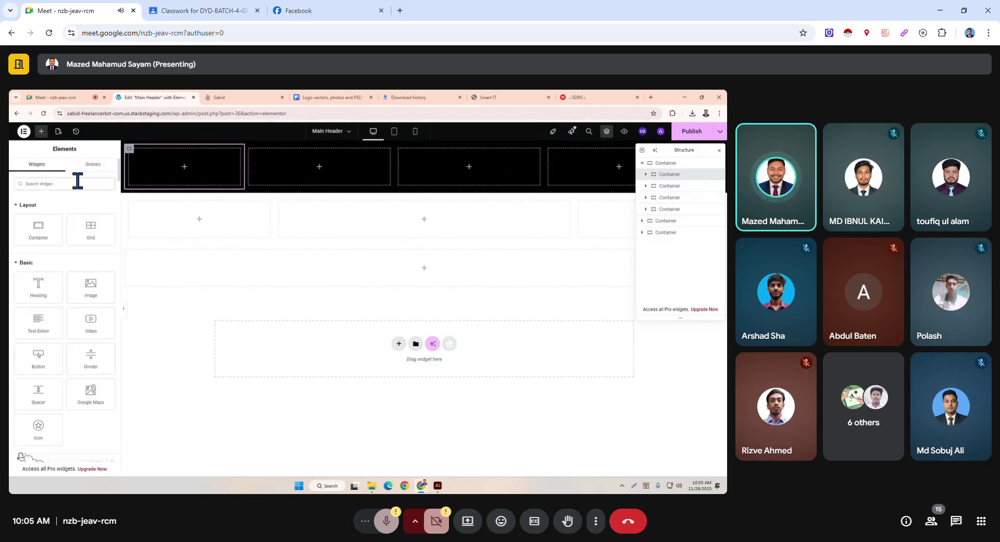
type("ico")
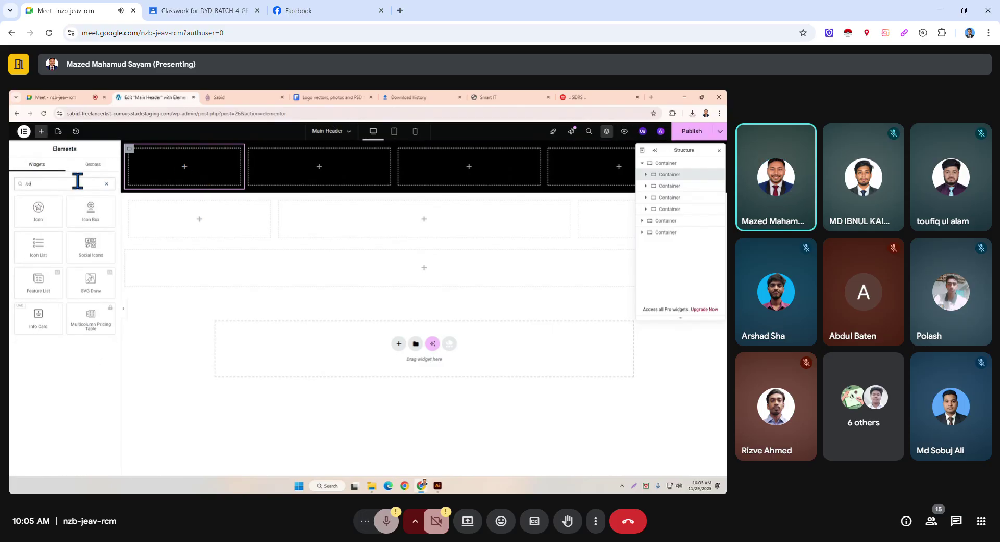
left_click_drag(42, 251, 189, 179)
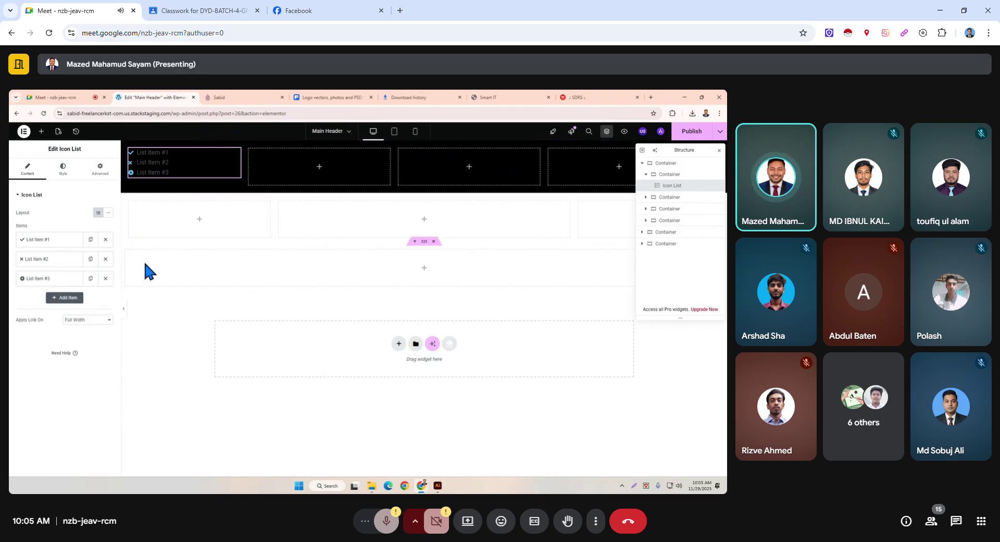
left_click(105, 281)
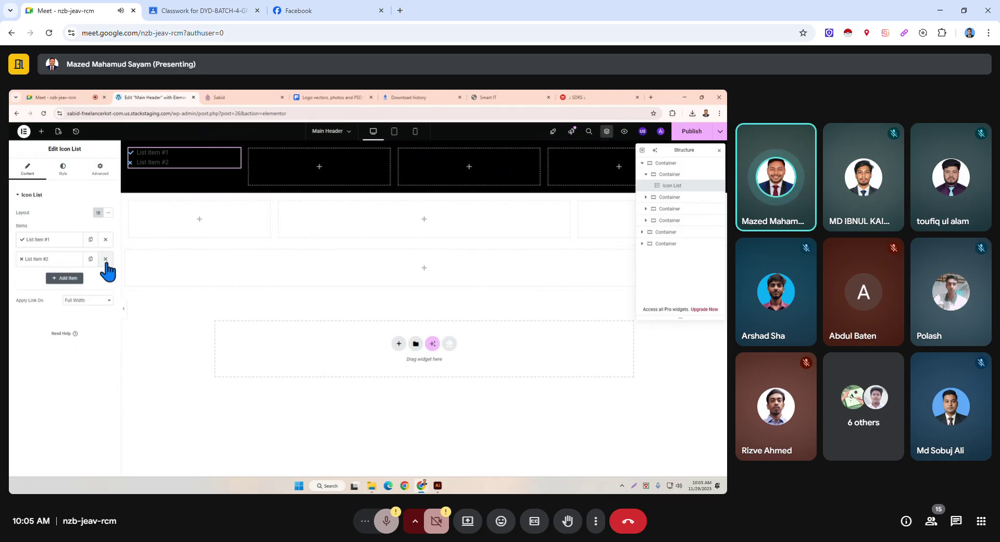
left_click(105, 260)
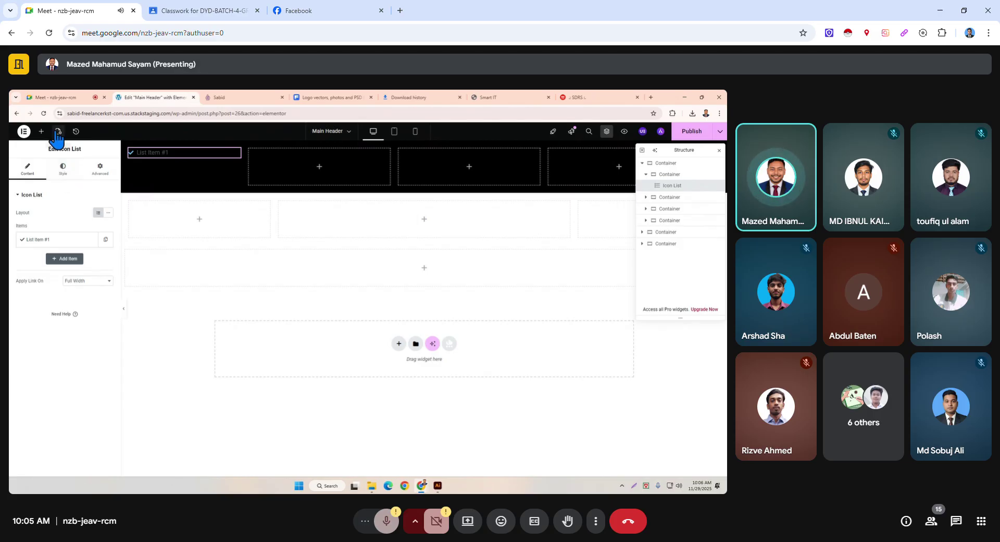
left_click(63, 169)
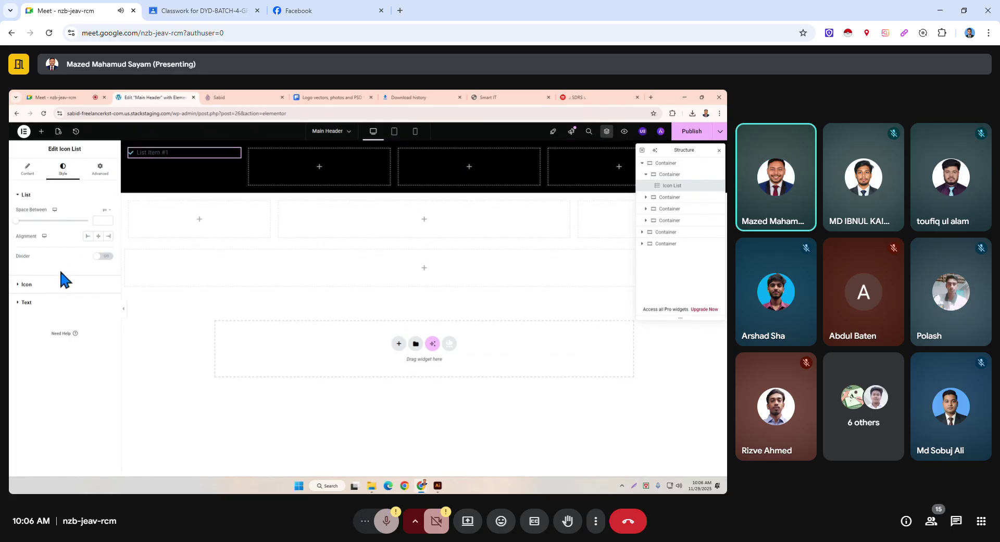
Make the list icon white and enlarge it from 14 to 20.
left_click(60, 284)
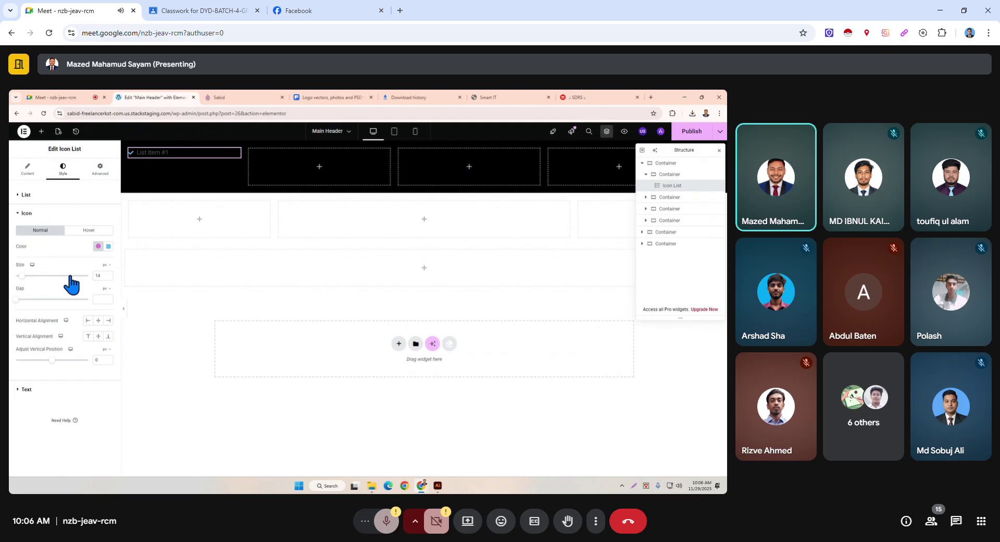
left_click(109, 245)
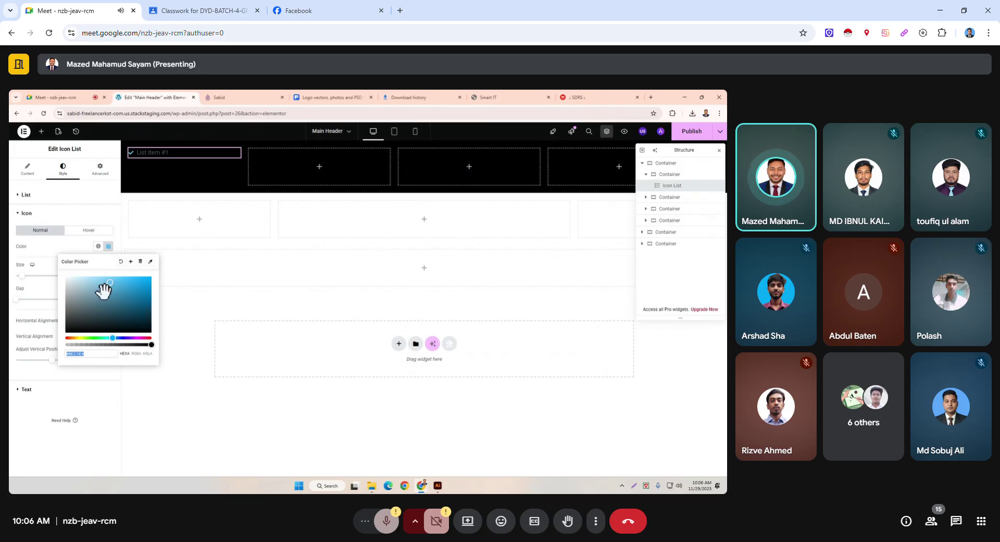
left_click_drag(107, 294, 14, 270)
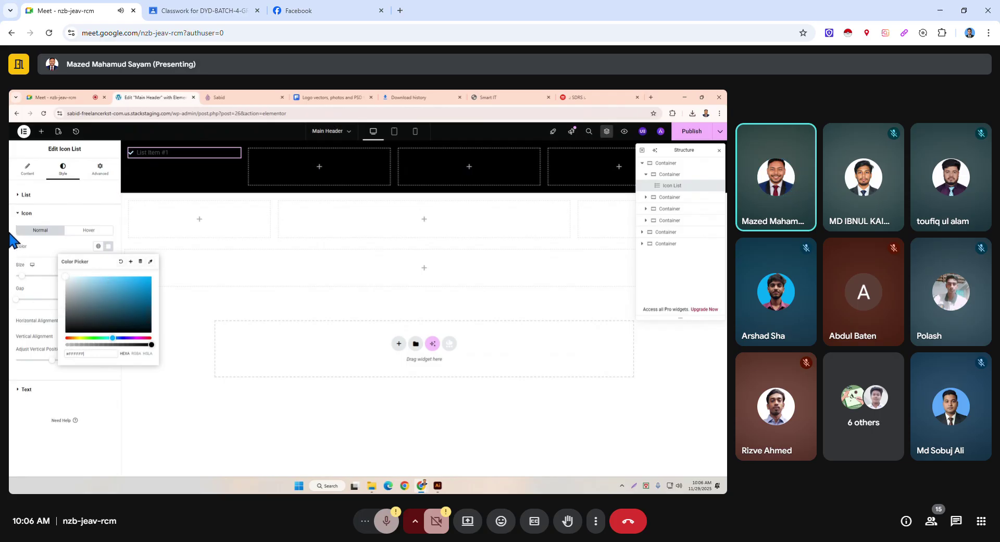
left_click(26, 277)
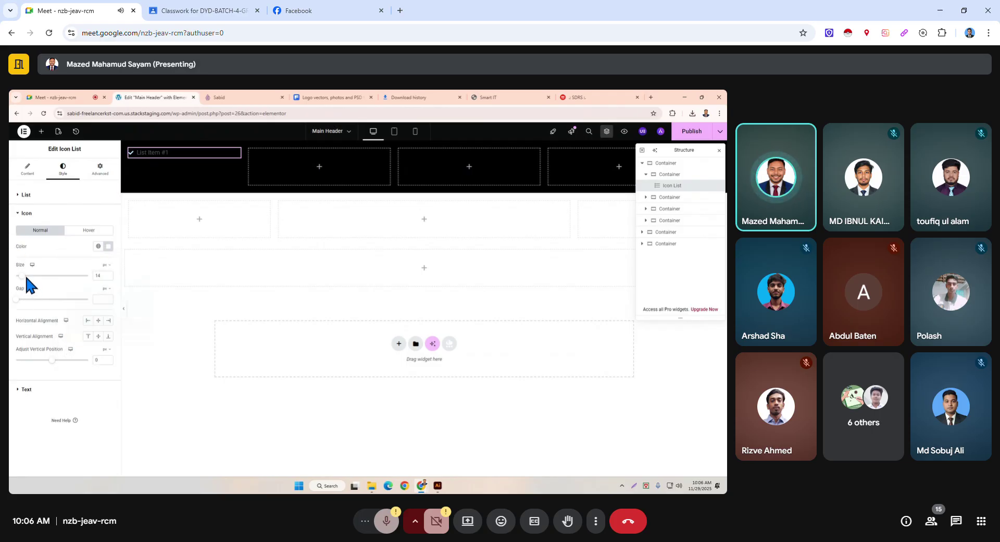
left_click_drag(23, 275, 29, 280)
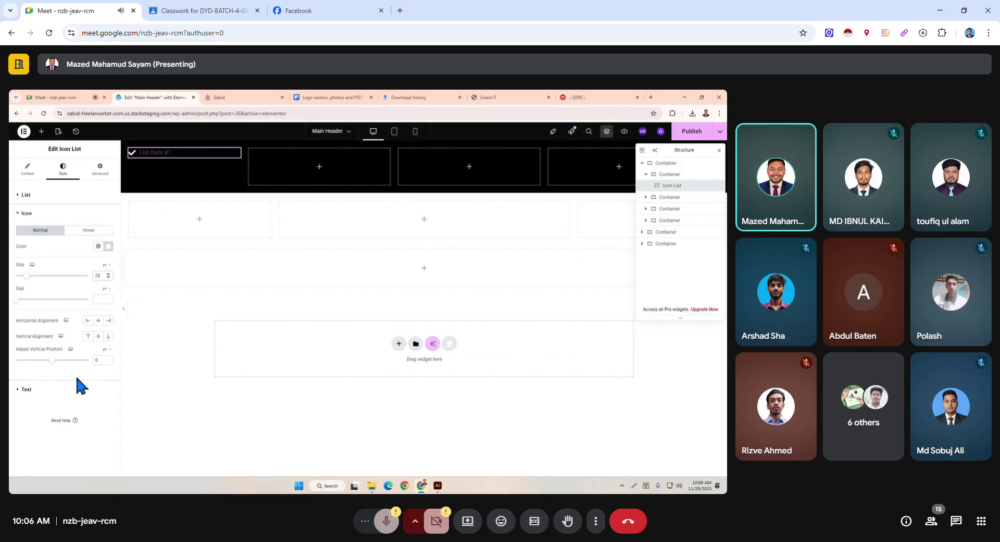
Keep the list text white and set its typography to 18 px, 600 Semi Bold.
left_click(70, 389)
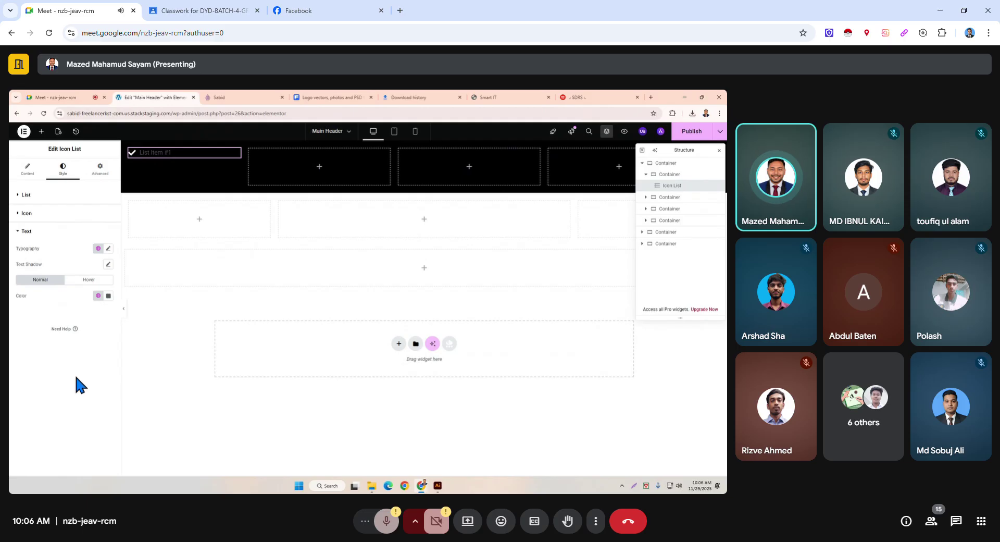
left_click(108, 296)
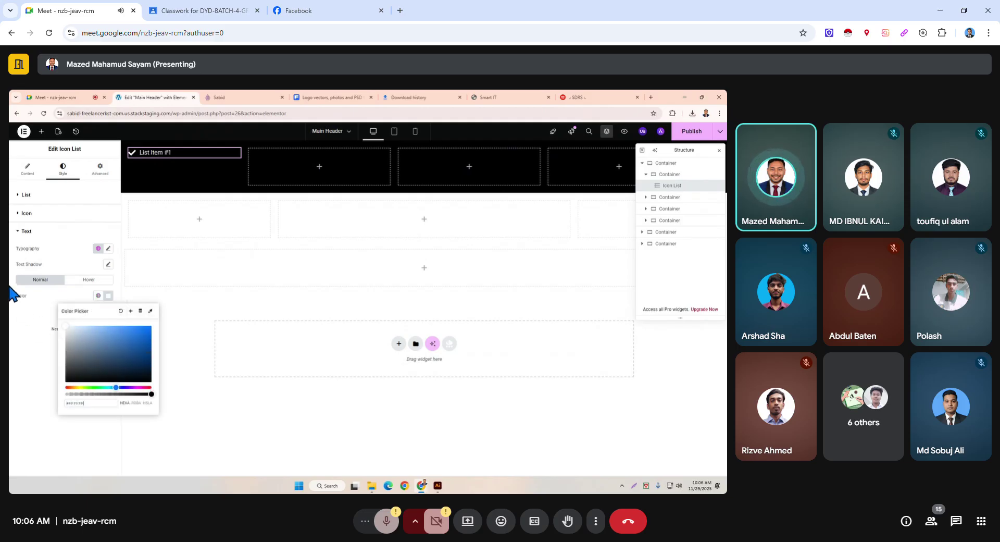
key("Escape")
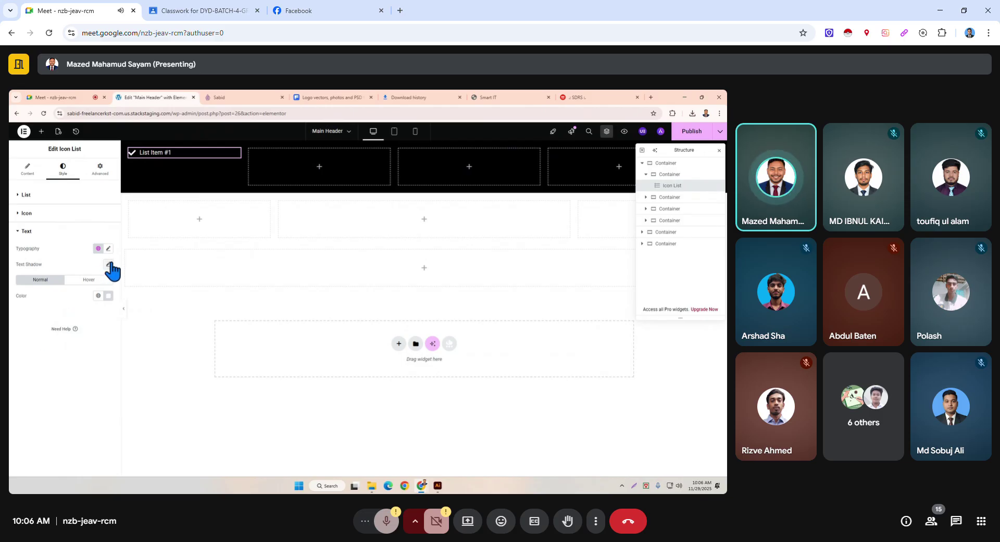
left_click(108, 249)
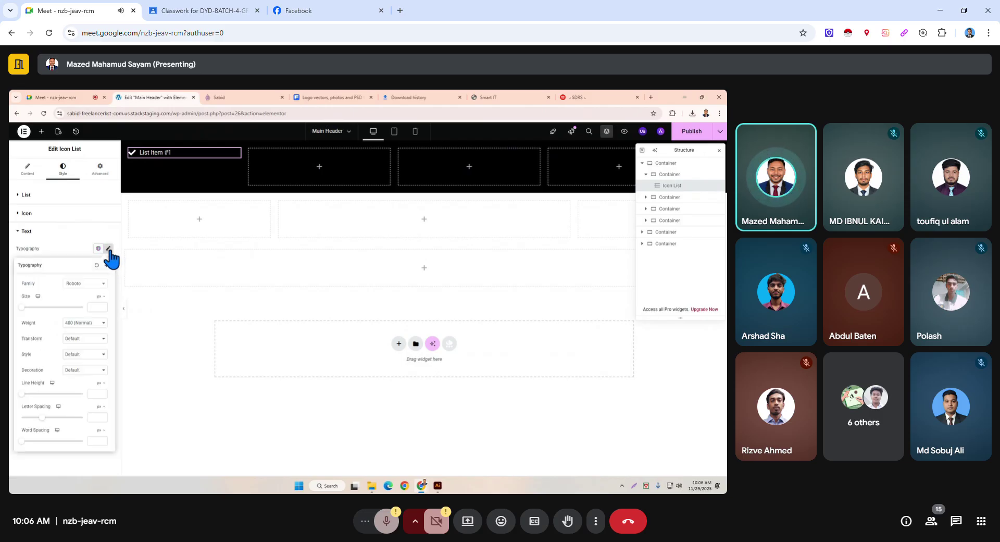
left_click_drag(24, 307, 27, 306)
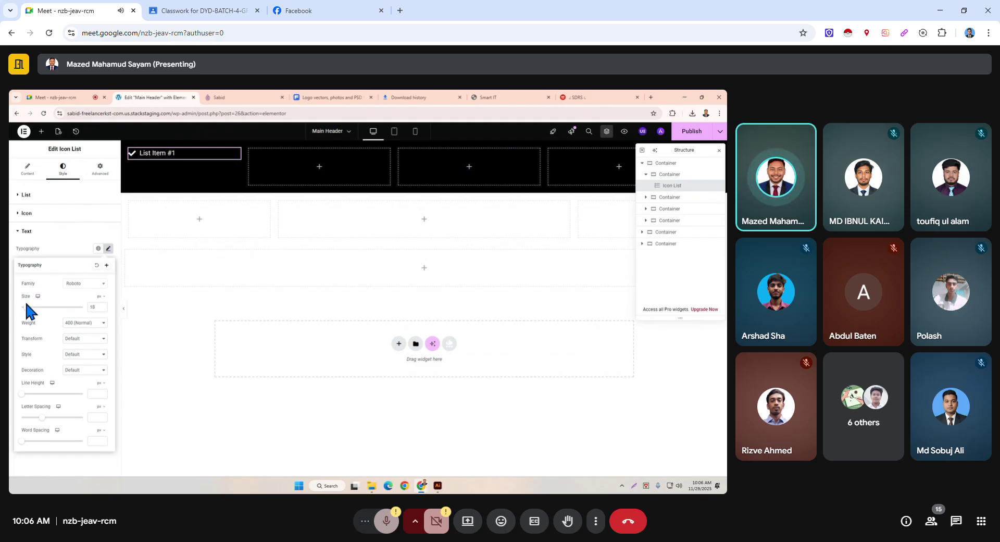
left_click(104, 322)
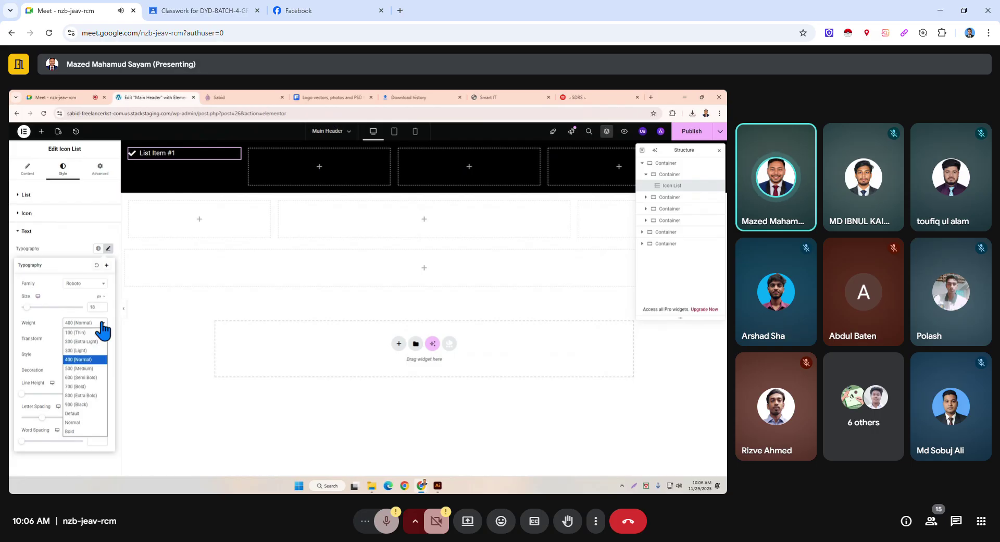
left_click(89, 369)
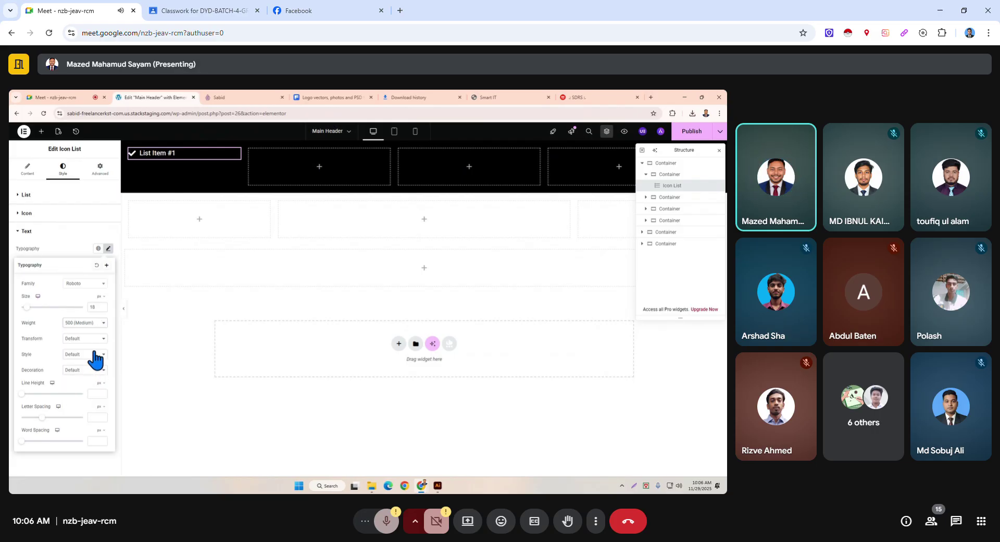
left_click(91, 317)
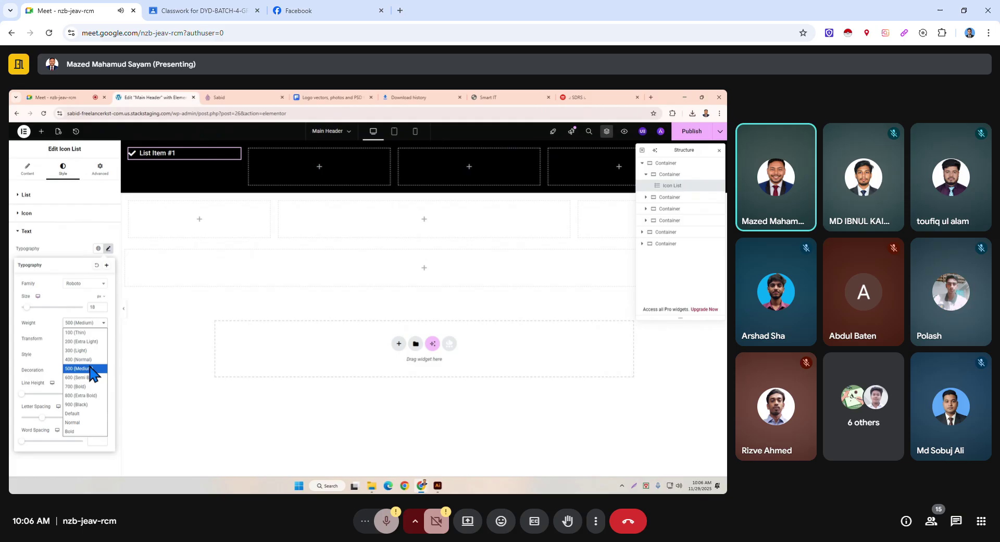
left_click(91, 376)
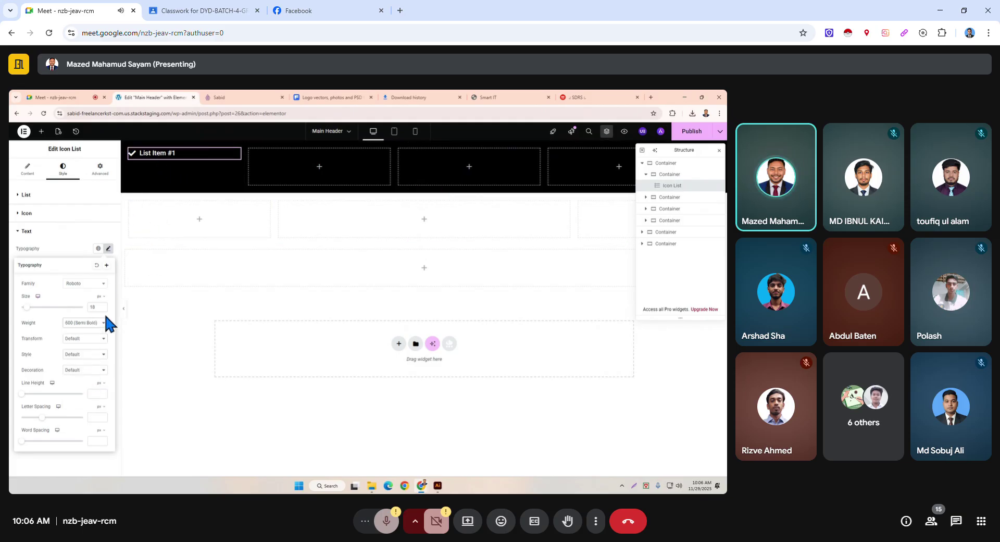
left_click(66, 232)
left_click(74, 215)
left_click(74, 213)
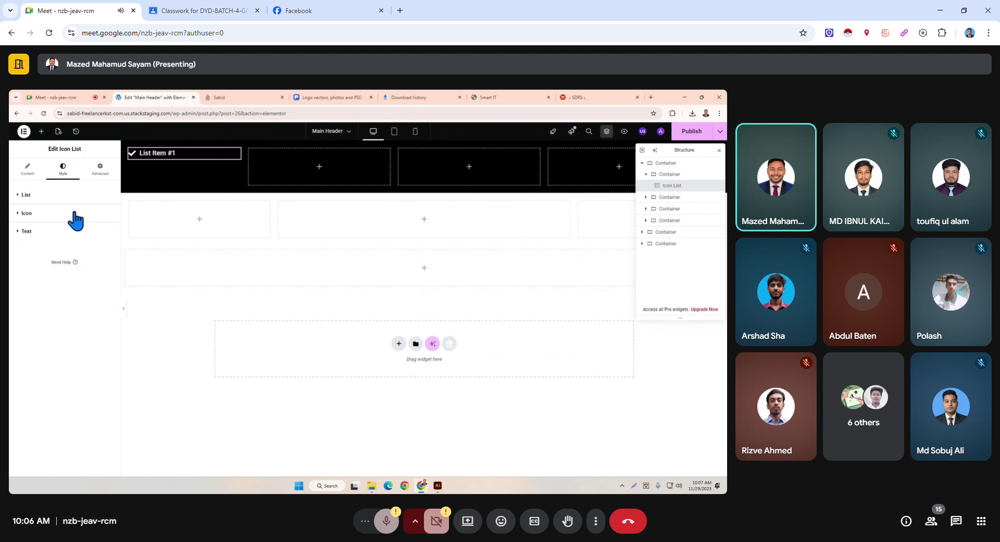
Replace List Item #1's check icon with the Phone icon from the icon library.
left_click(33, 171)
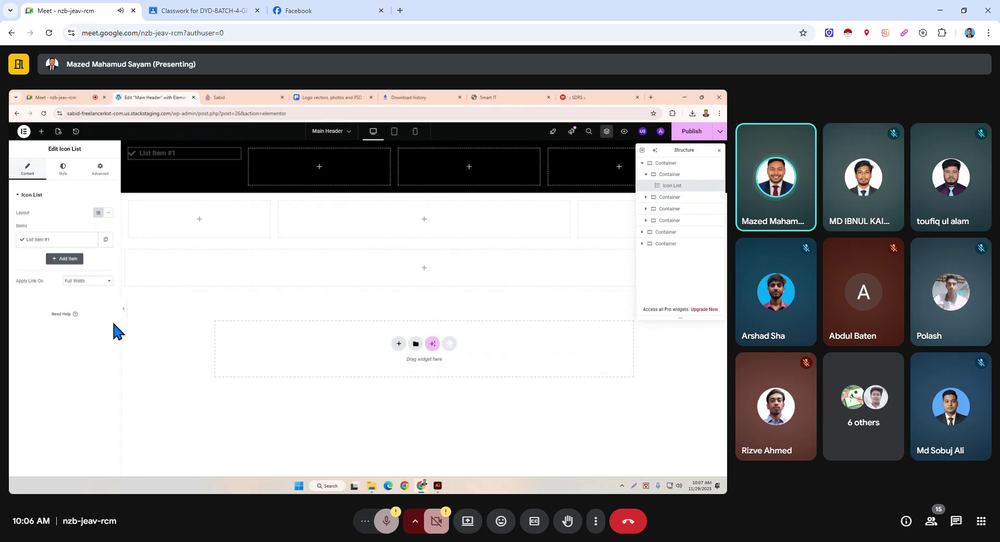
left_click(51, 243)
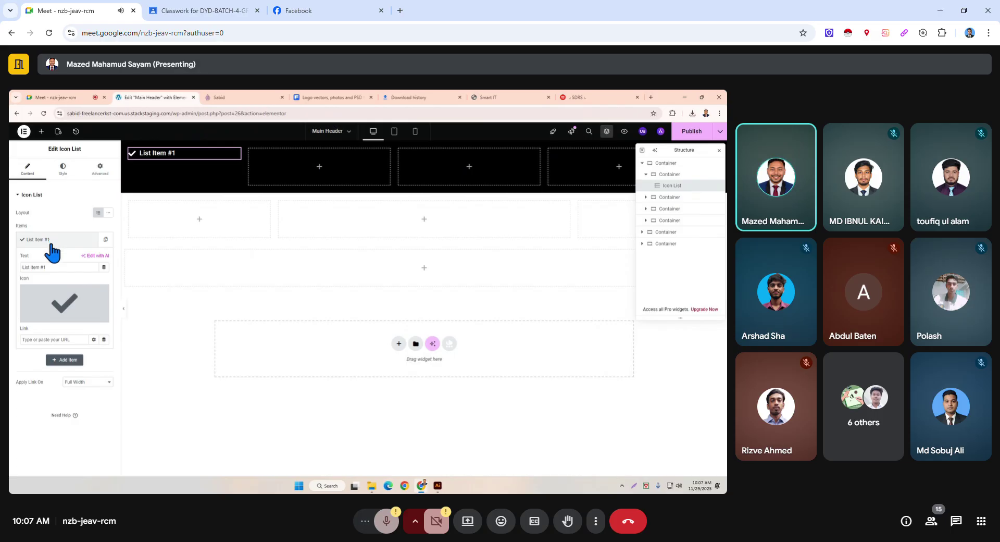
mouse_move(66, 300)
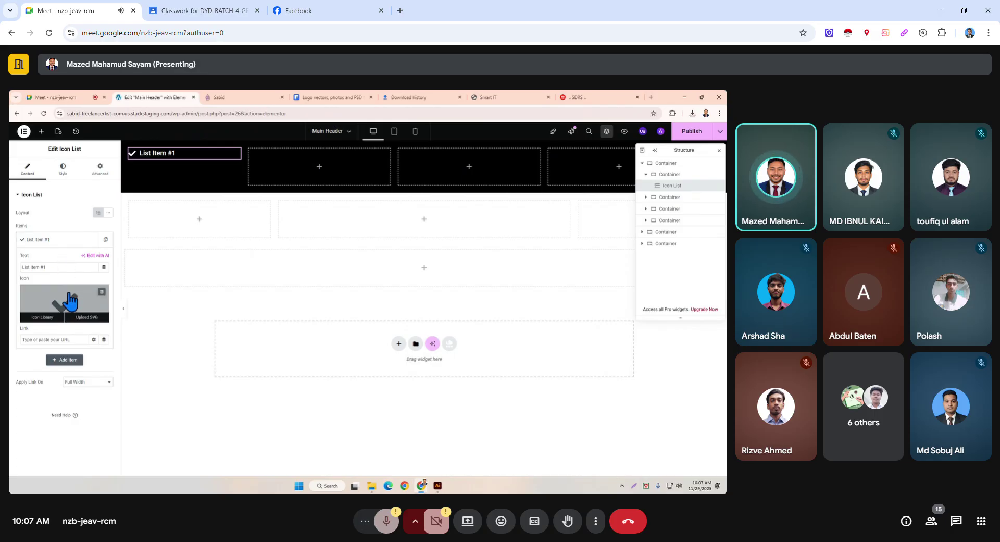
left_click(69, 301)
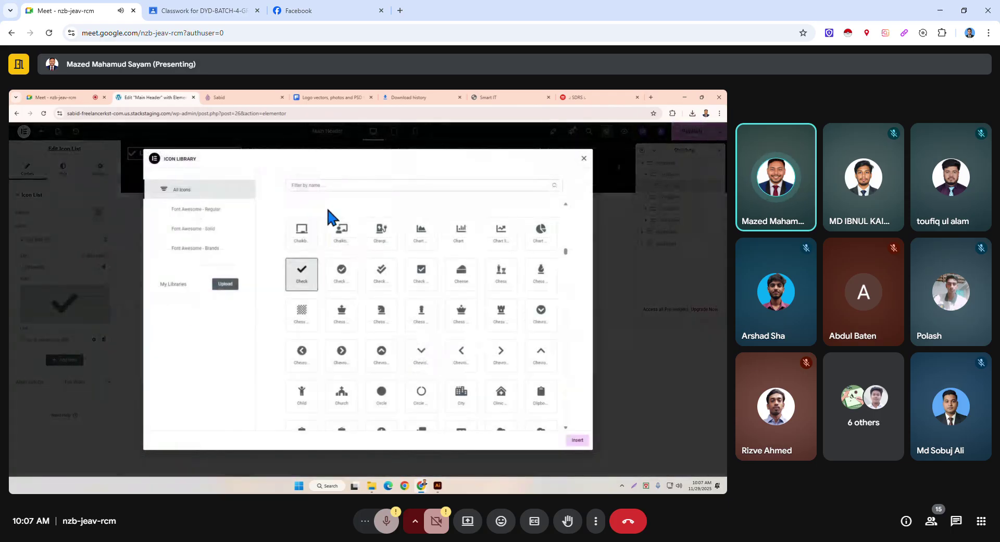
left_click(418, 182)
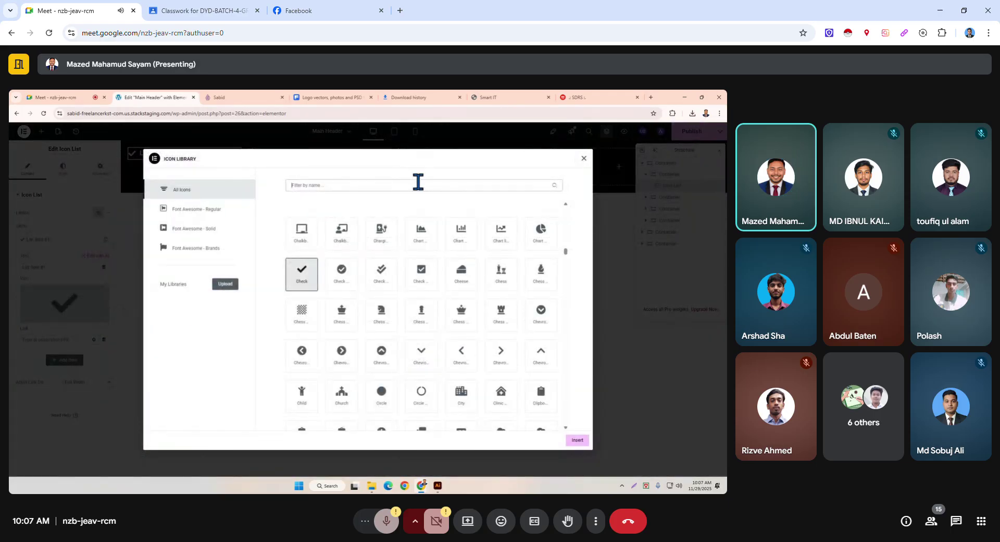
type("d")
type("ho")
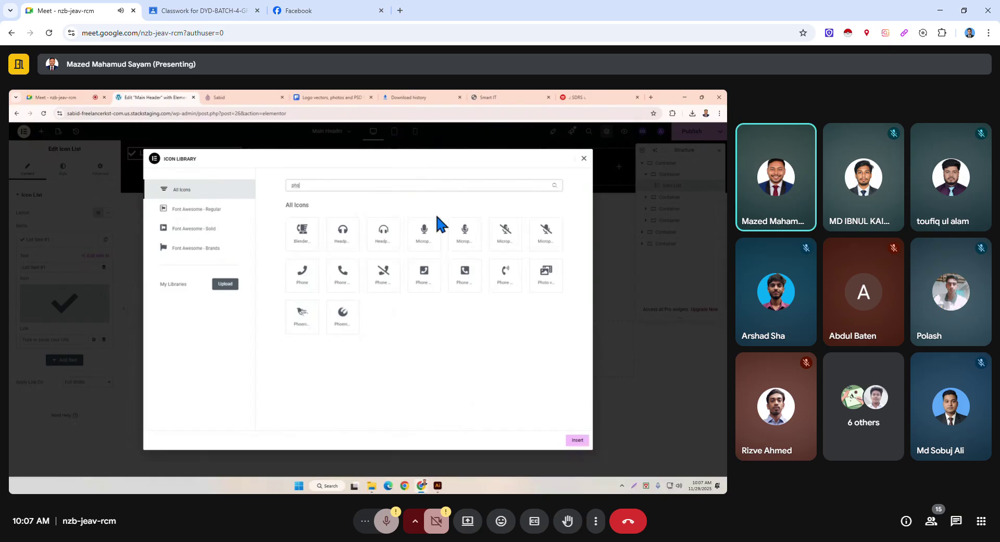
left_click(348, 281)
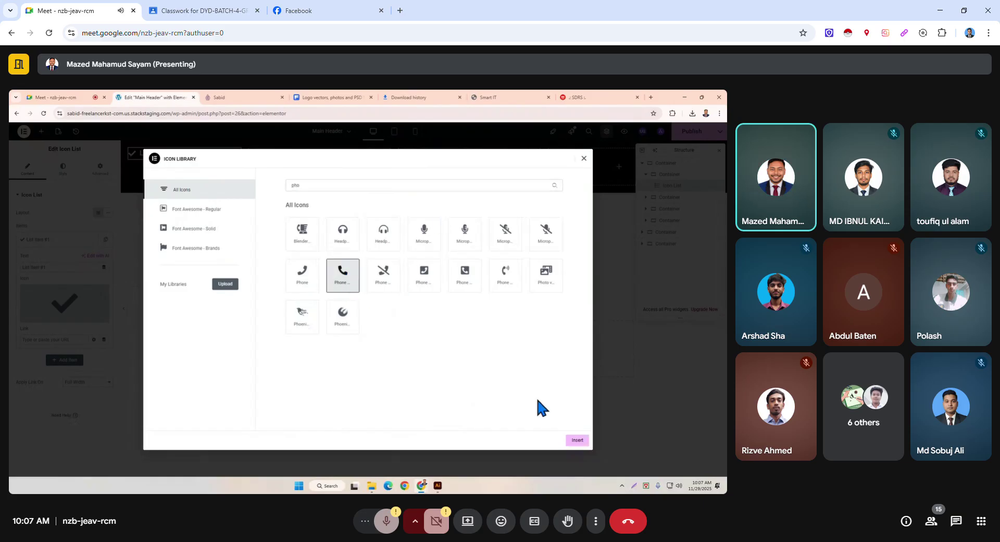
left_click(576, 441)
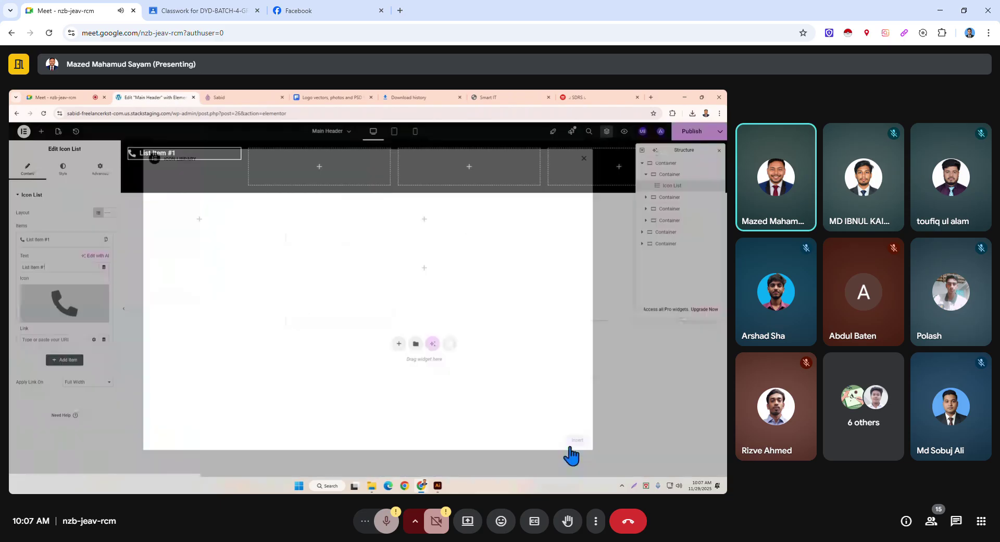
Replace the List Item #1 text with the contact phone number.
left_click(52, 240)
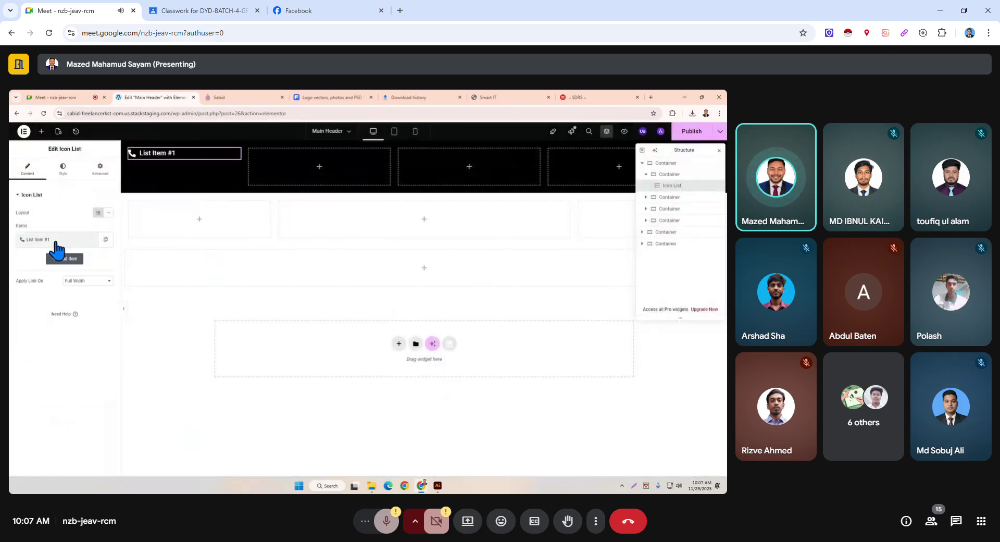
left_click(52, 240)
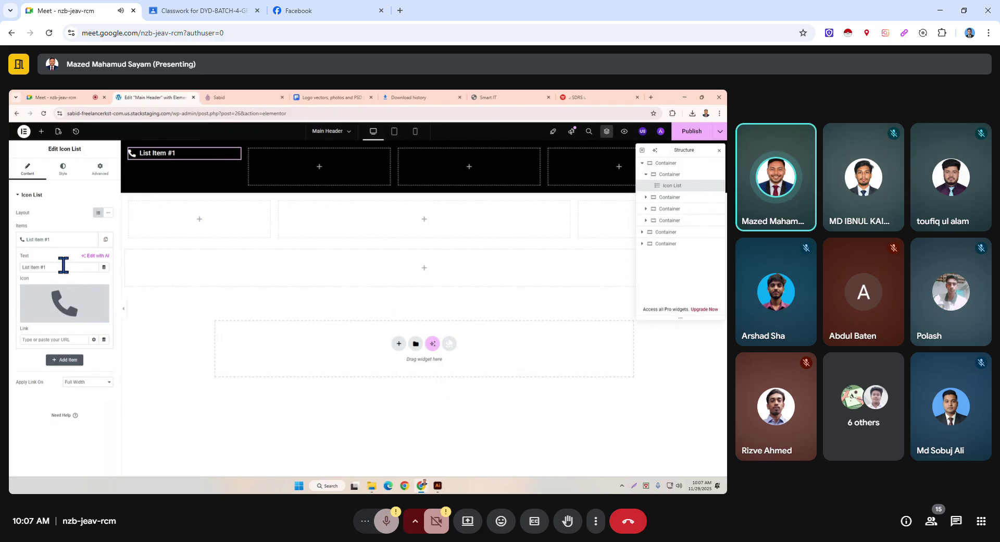
left_click(65, 266)
key("ctrl+a")
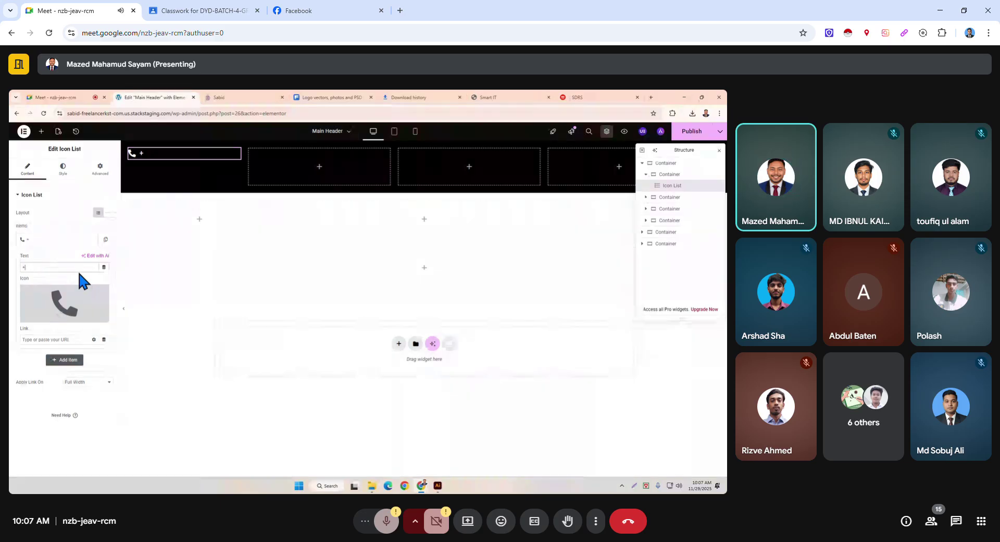
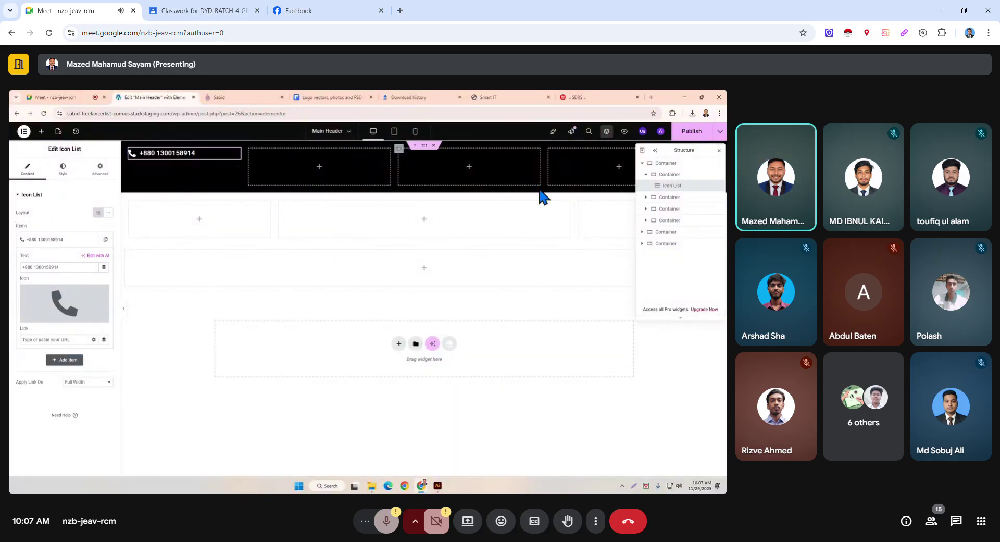
left_click(645, 177)
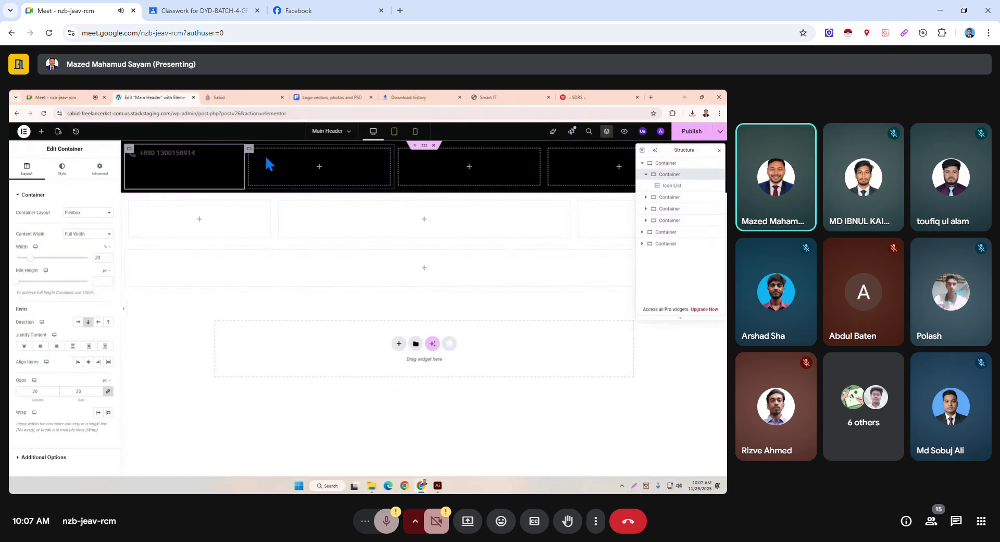
Copy the phone icon list and paste it into the empty second header column.
left_click(198, 155)
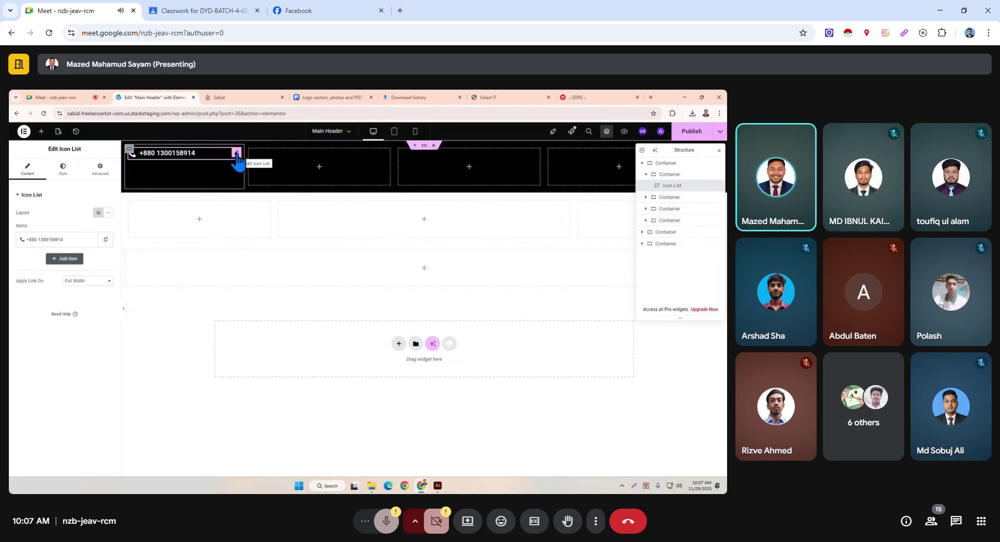
right_click(681, 187)
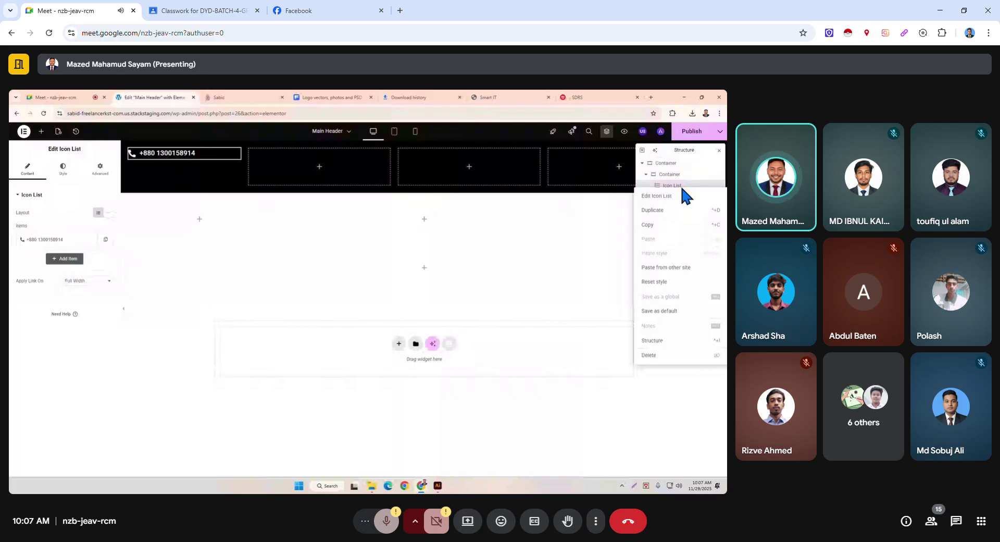
left_click(648, 224)
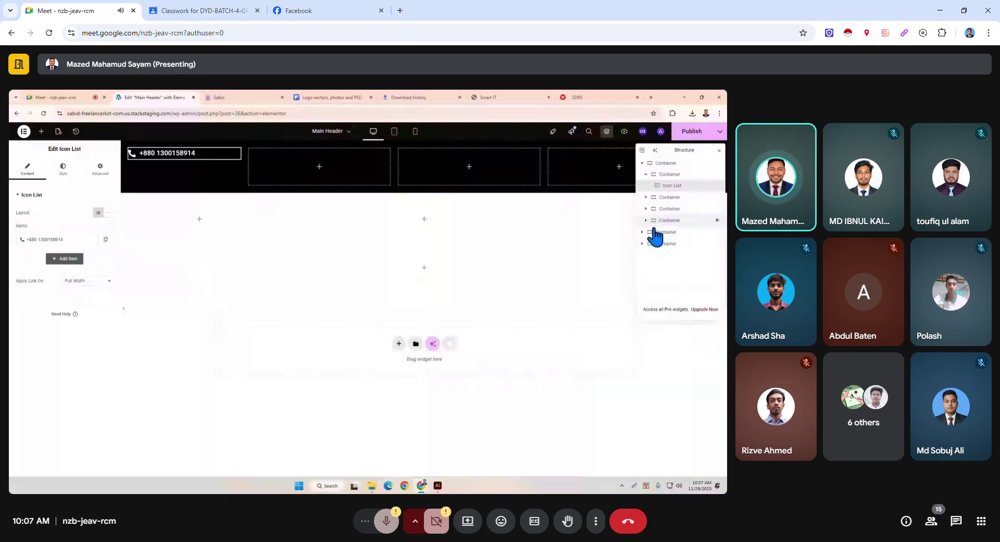
right_click(361, 170)
left_click(385, 230)
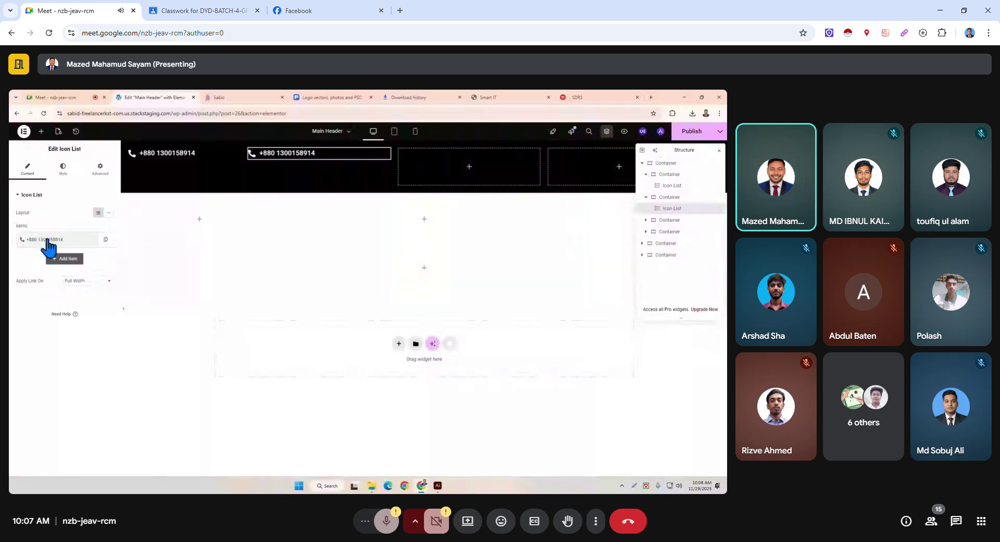
Give the copy a ringing-phone icon and a second phone number, then paste another copy into column three.
left_click(46, 239)
left_click(82, 305)
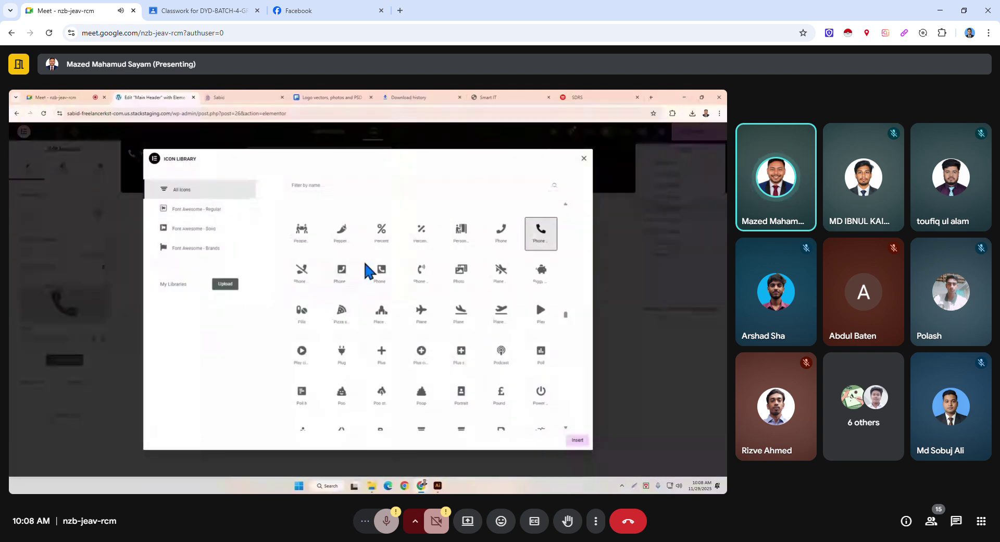
left_click(422, 281)
left_click(576, 441)
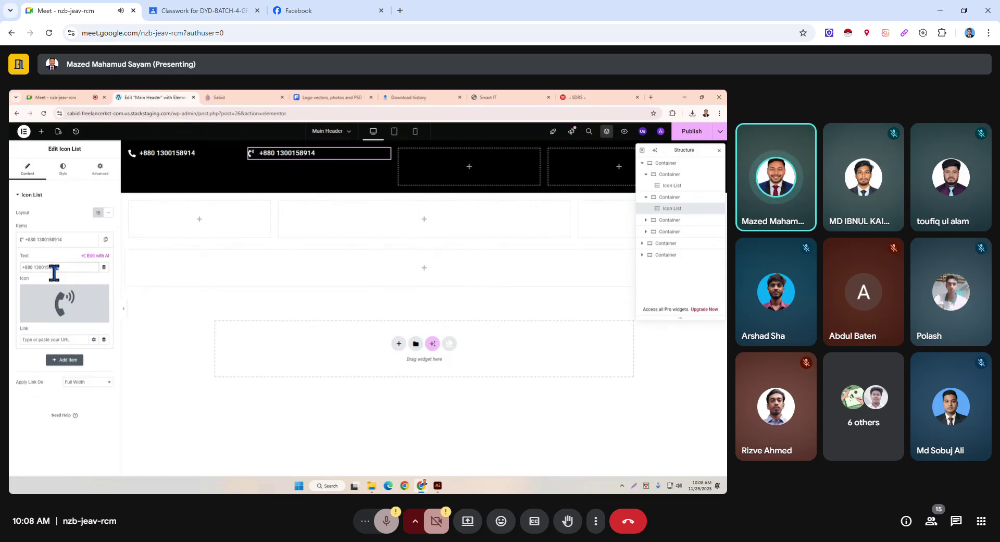
left_click_drag(33, 270, 35, 273)
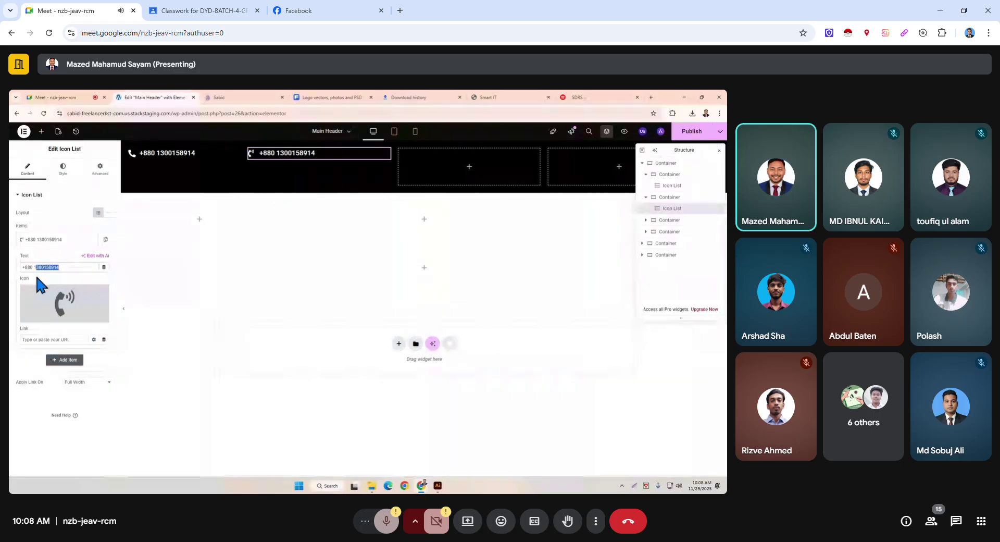
key("BackSpace")
key("BackSpace")
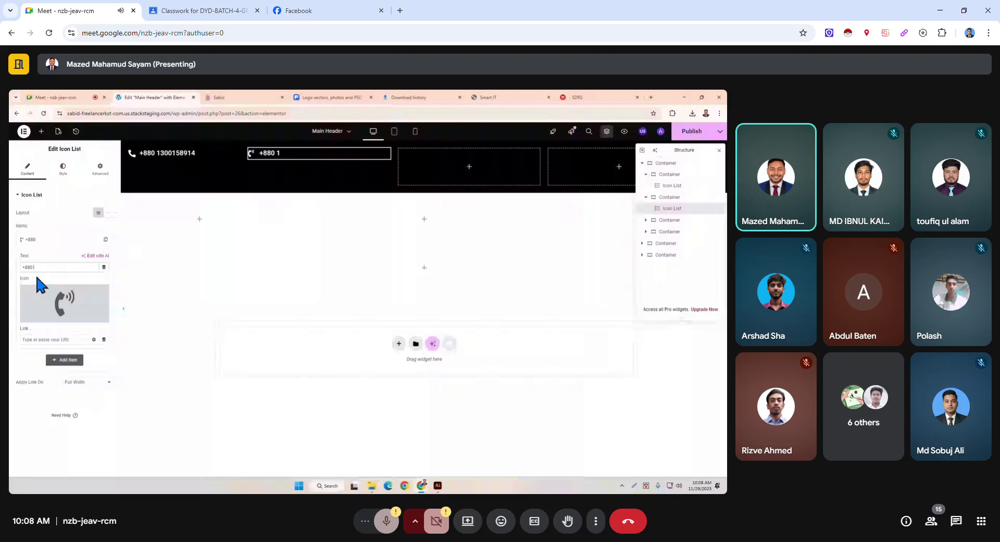
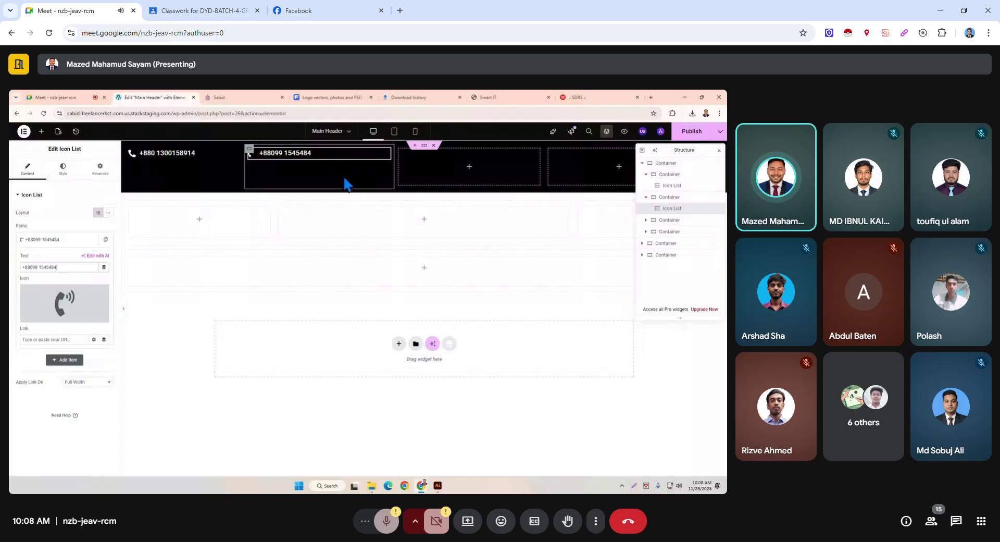
key("ctrl+v")
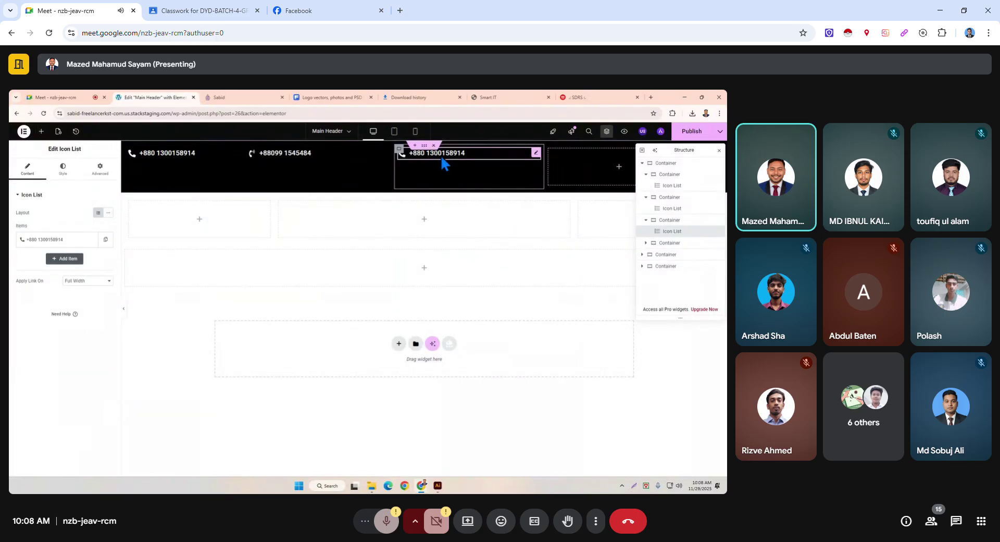
Change the third column item's icon to the envelope icon.
left_click(424, 161)
left_click(101, 302)
scroll(523, 326, "up", 10)
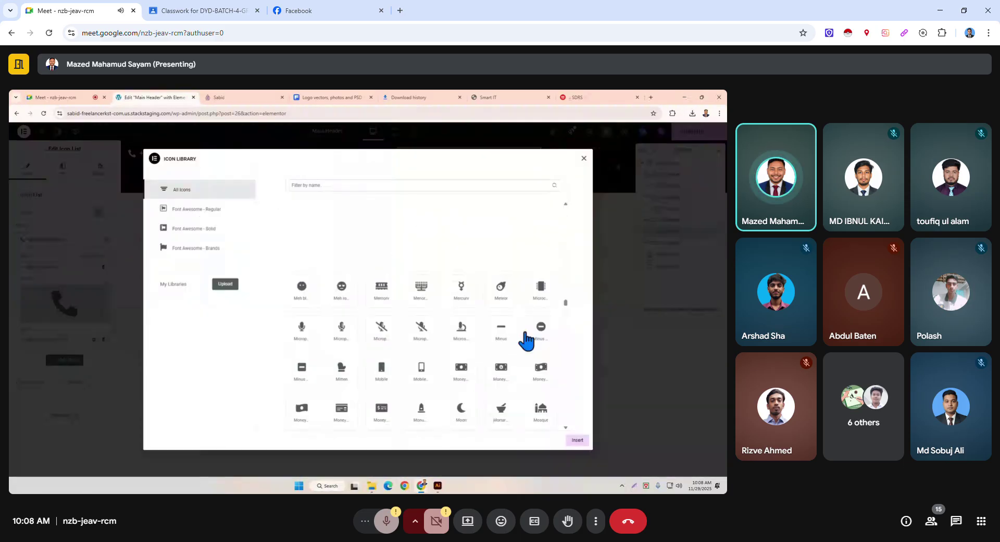
scroll(526, 339, "up", 5)
left_click(505, 280)
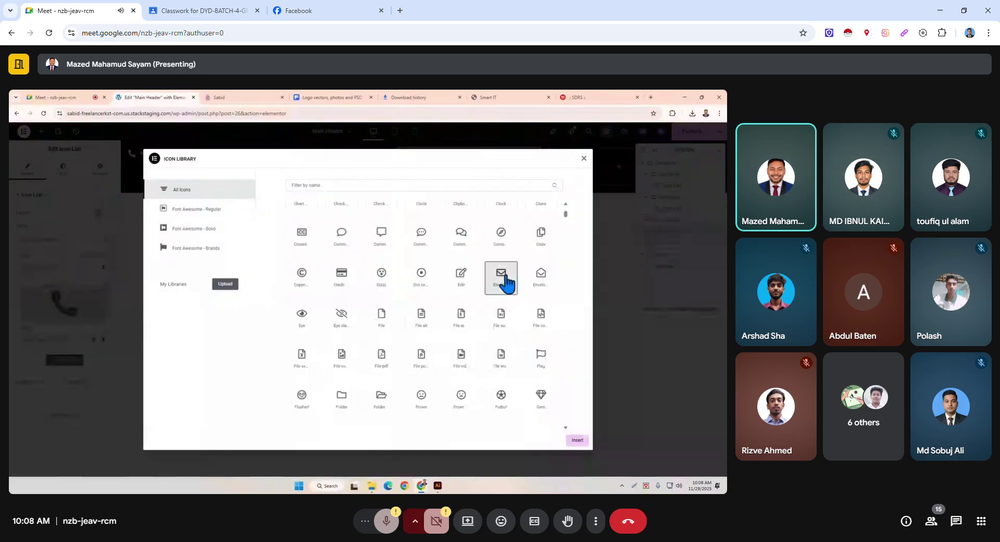
left_click(577, 441)
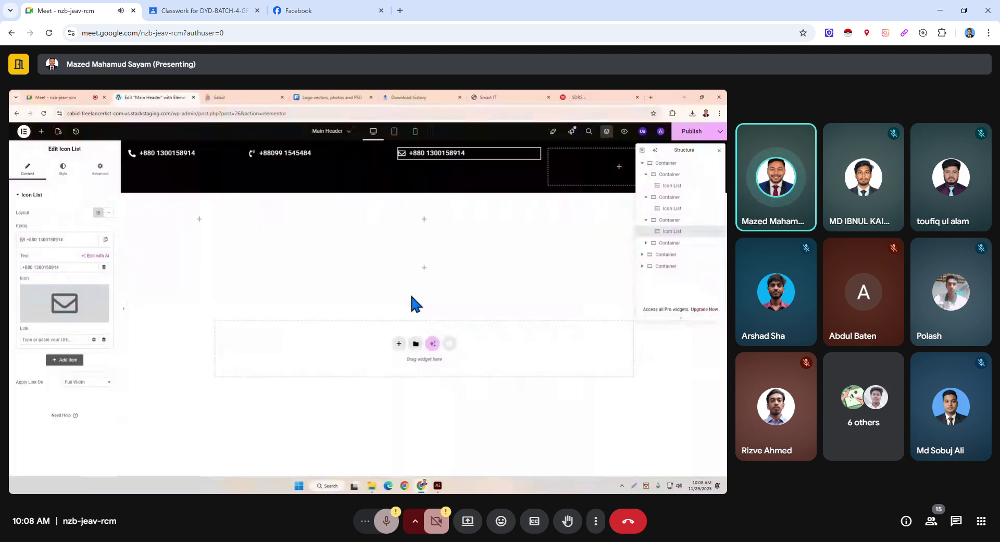
Replace its phone number with the contact e-mail address and move the Structure panel lower.
left_click_drag(71, 263, 11, 269)
key("BackSpace")
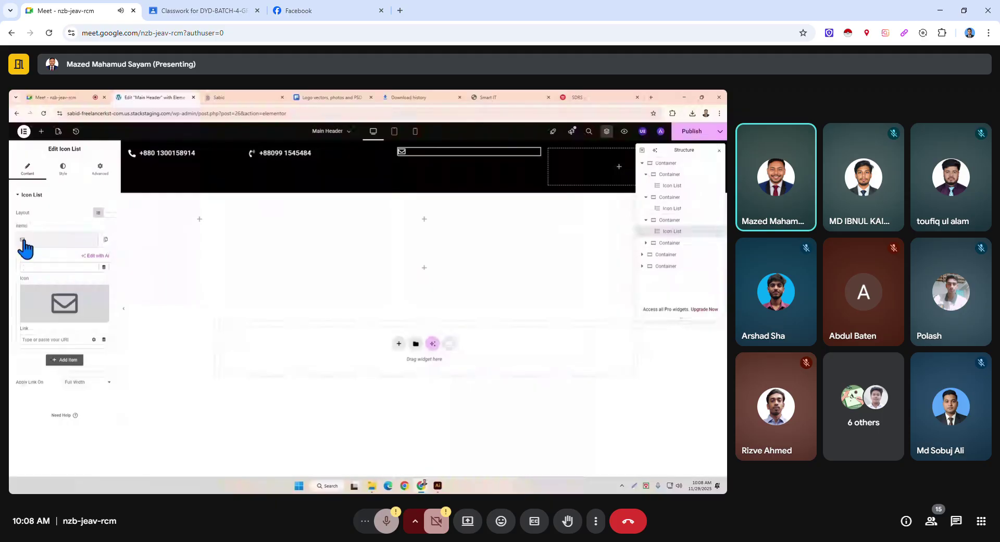
type("test")
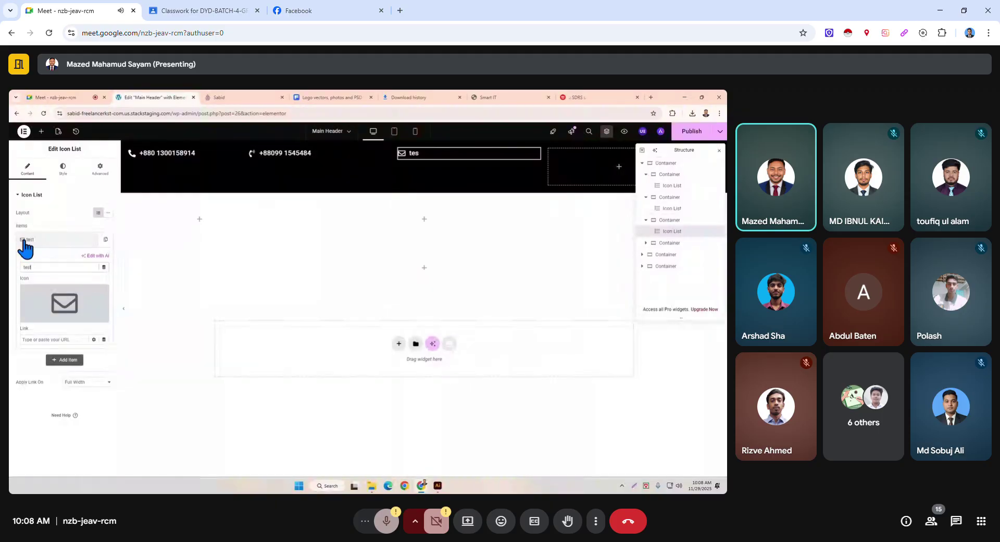
key("BackSpace")
key("BackSpace")
key("BackSpace")
key("BackSpace")
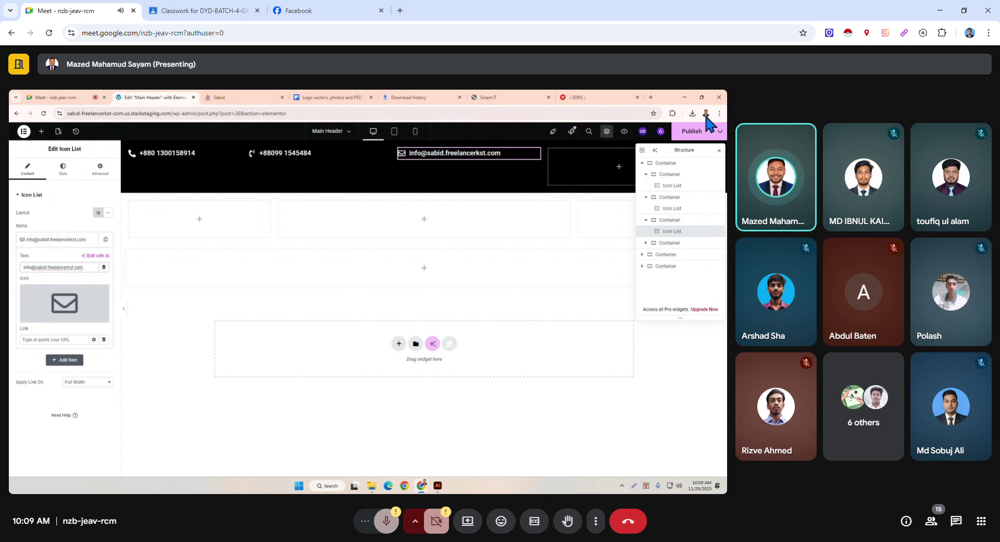
left_click_drag(686, 151, 683, 228)
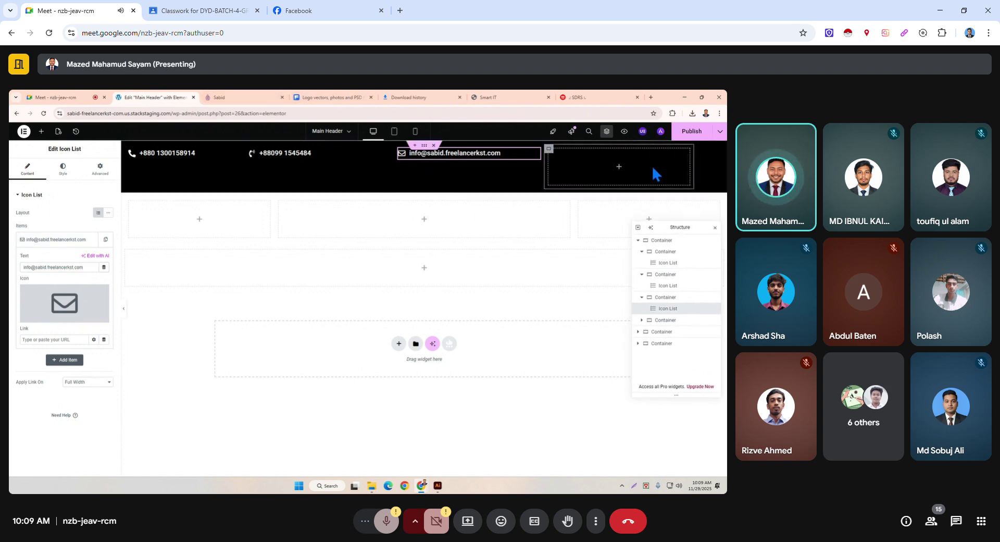
Place a Social Icons widget into the empty right-hand container of the top bar.
left_click(549, 149)
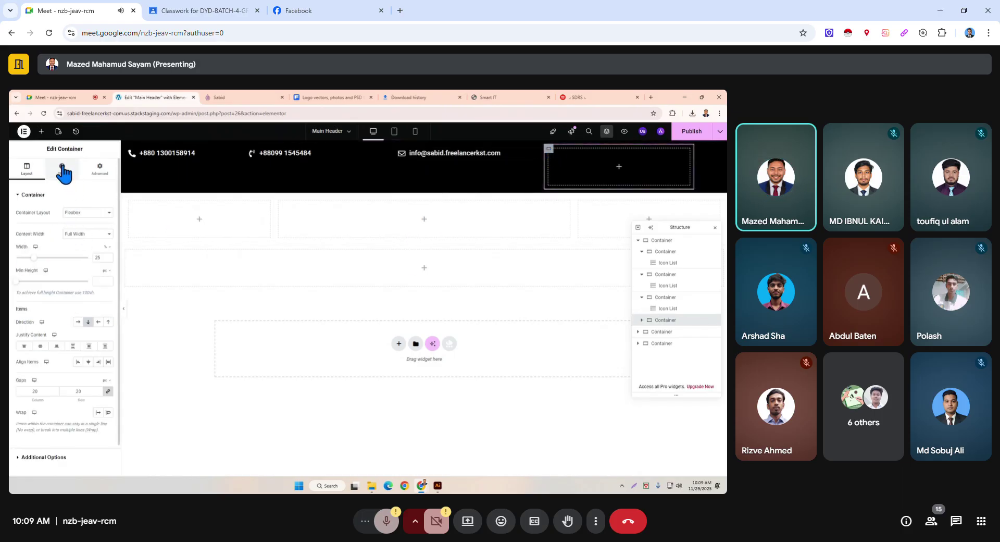
left_click(620, 168)
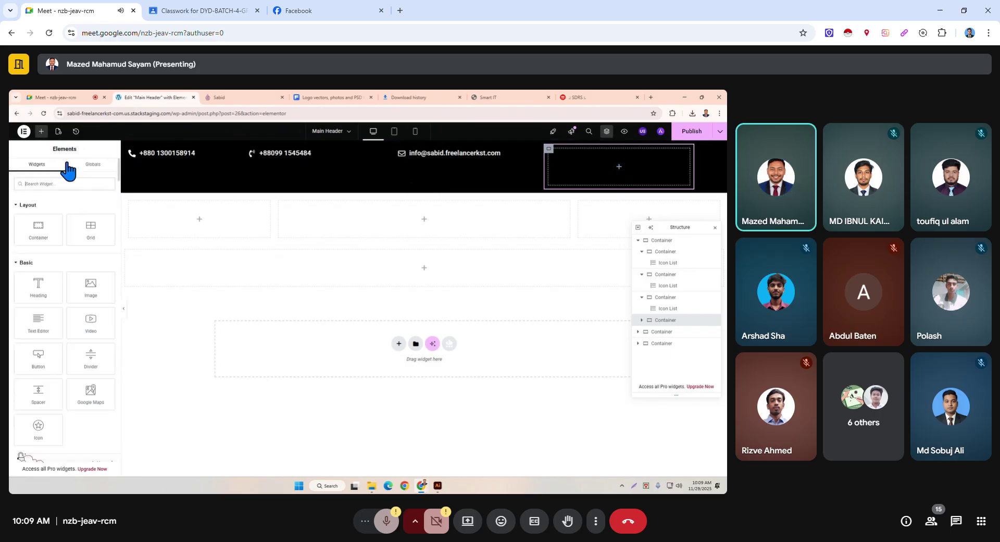
type("isoc")
left_click_drag(39, 249, 629, 170)
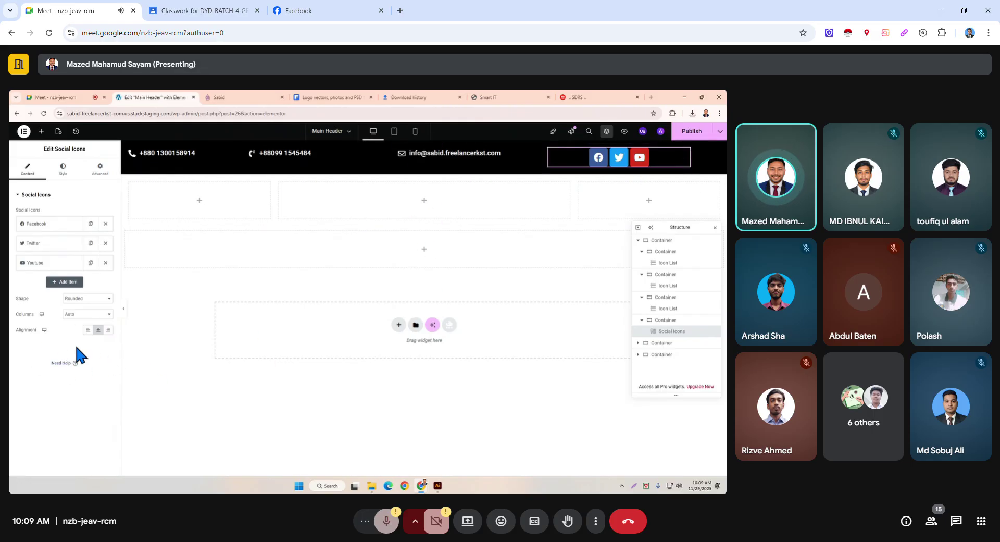
Right-align the social icons and set their size to 15 px.
left_click(109, 330)
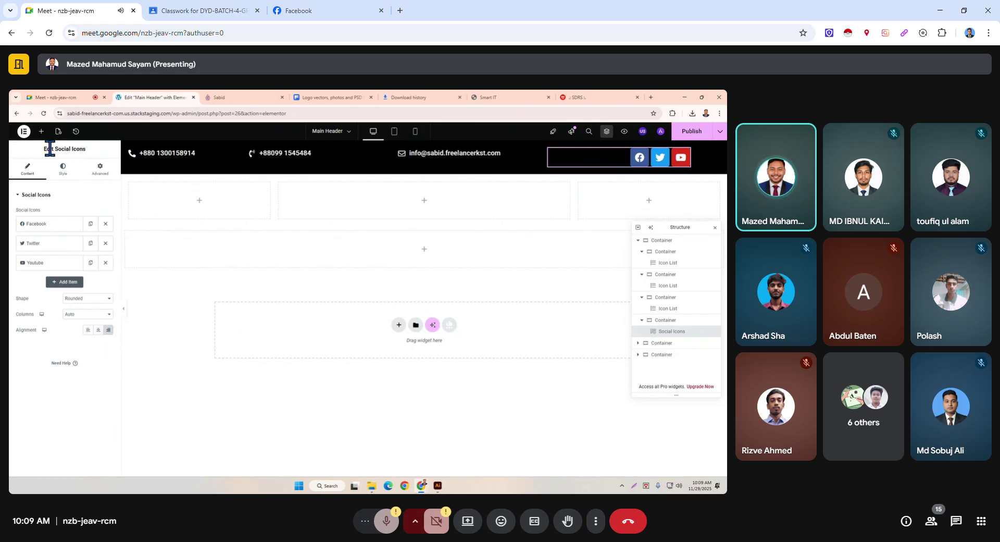
left_click(65, 175)
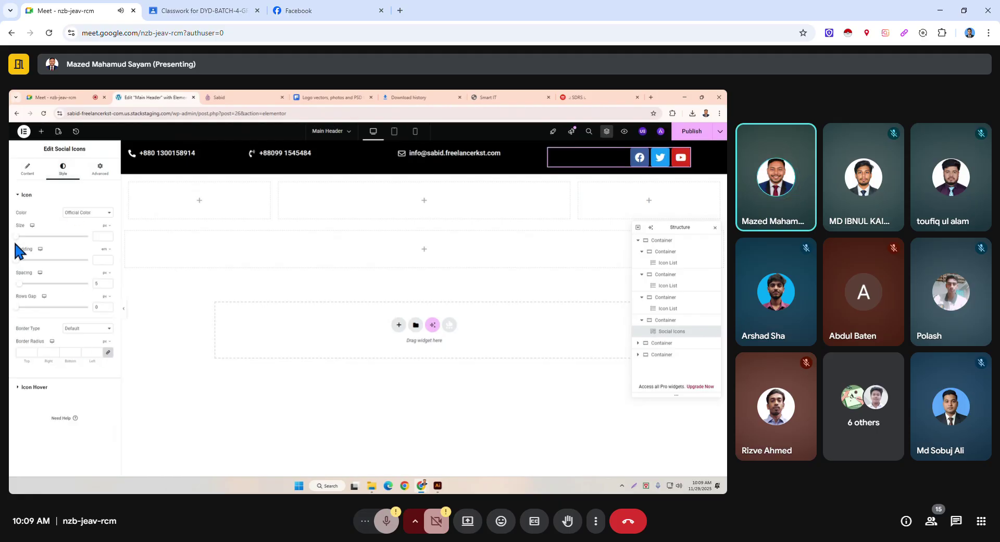
left_click_drag(17, 239, 18, 242)
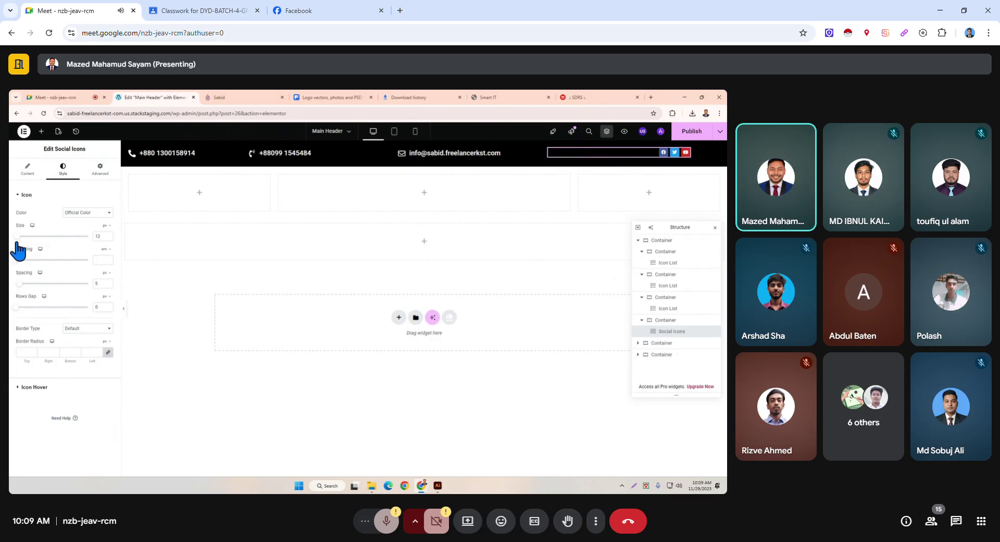
left_click(109, 235)
left_click(108, 235)
left_click(108, 234)
left_click(108, 234)
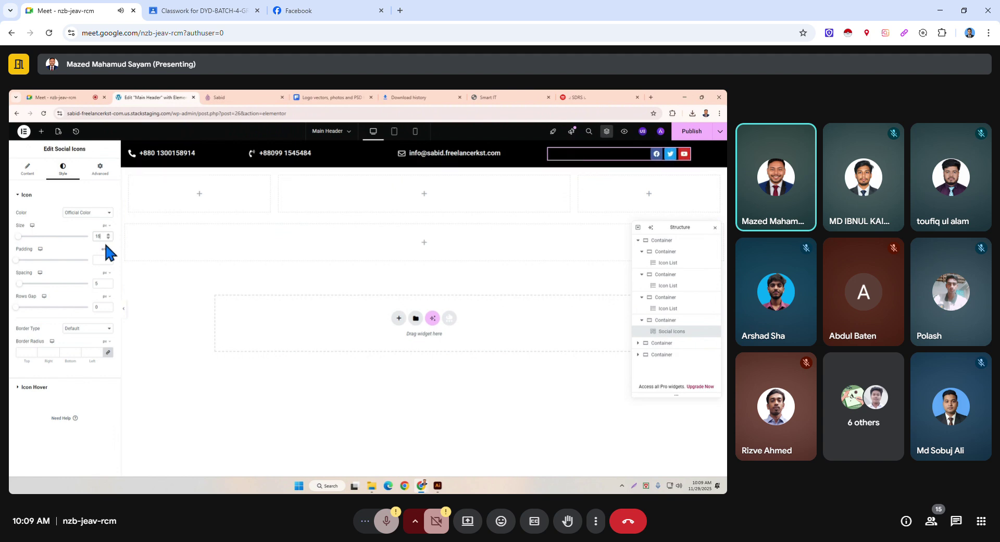
left_click(108, 234)
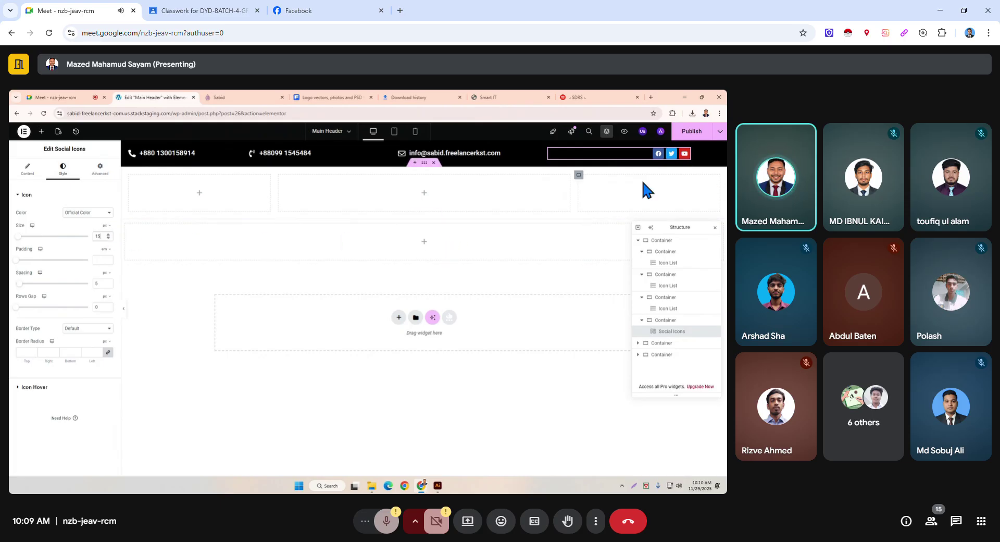
Give the social icons a custom black #000000 primary colour, then select the first phone item.
left_click(82, 214)
left_click(76, 231)
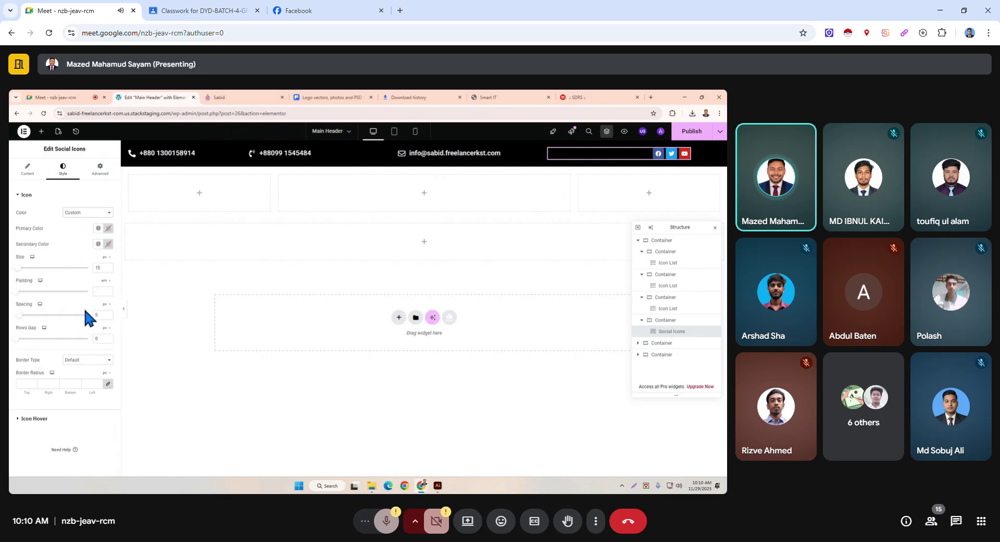
left_click(108, 227)
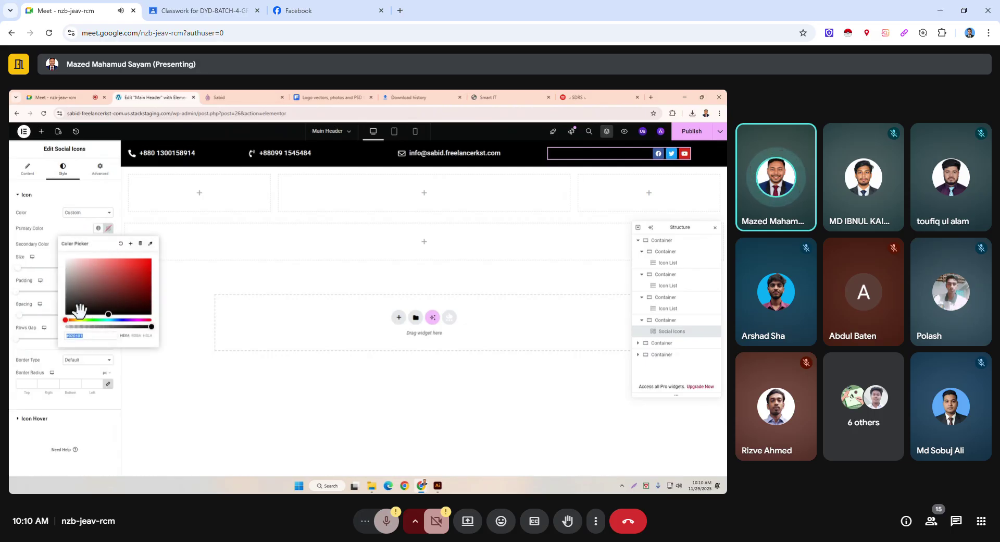
left_click_drag(94, 290, 133, 346)
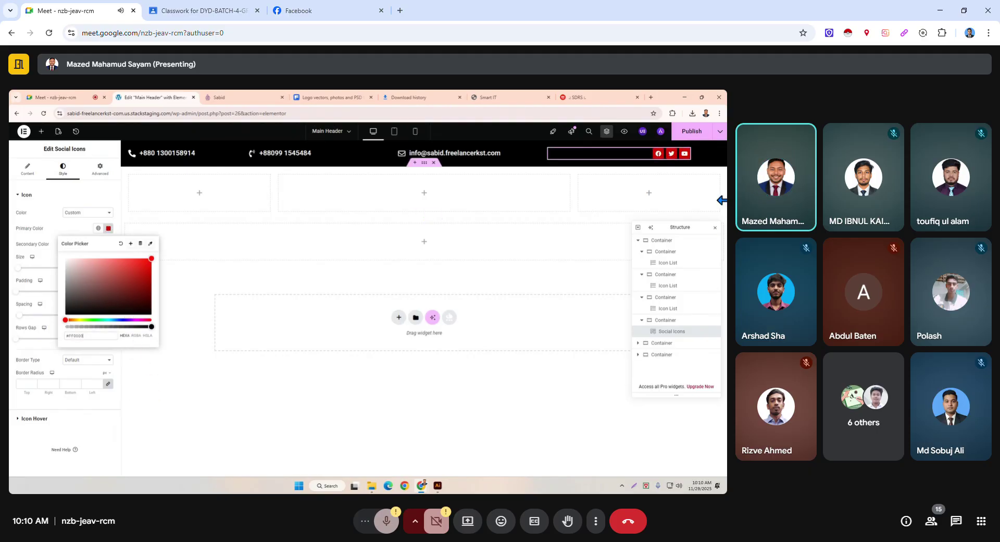
left_click(137, 302)
left_click_drag(137, 302, 145, 320)
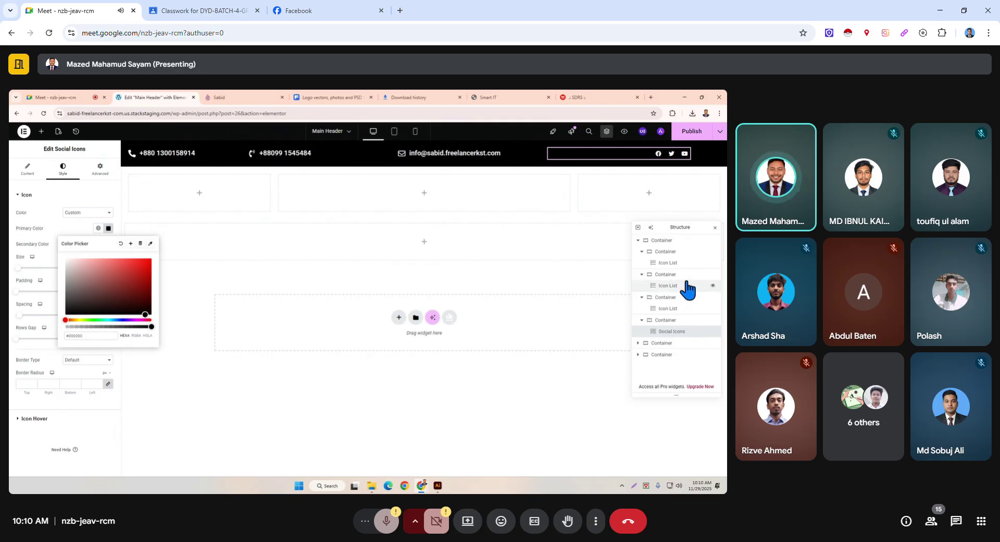
left_click(691, 131)
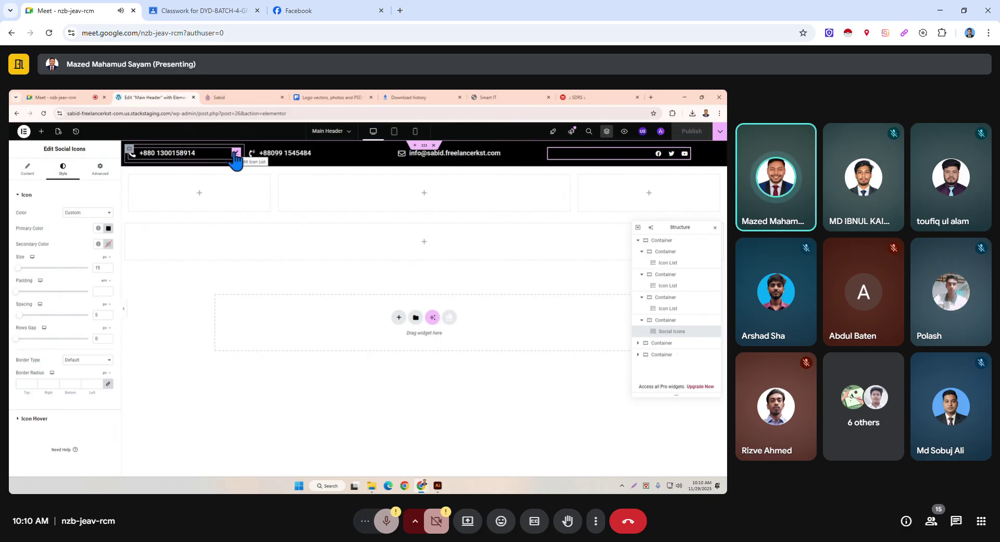
left_click(195, 157)
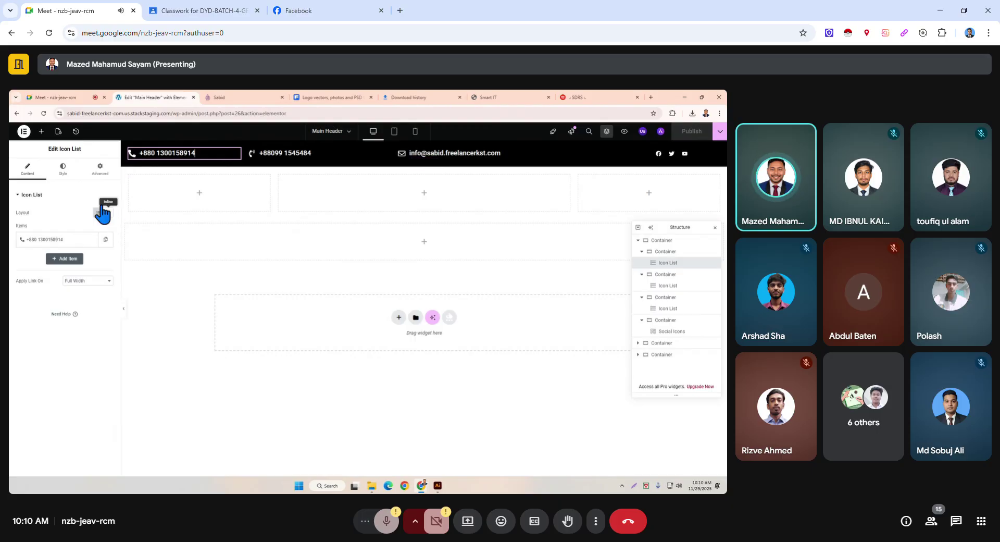
Set the first phone container's gaps, margin and padding to 0.
left_click(62, 167)
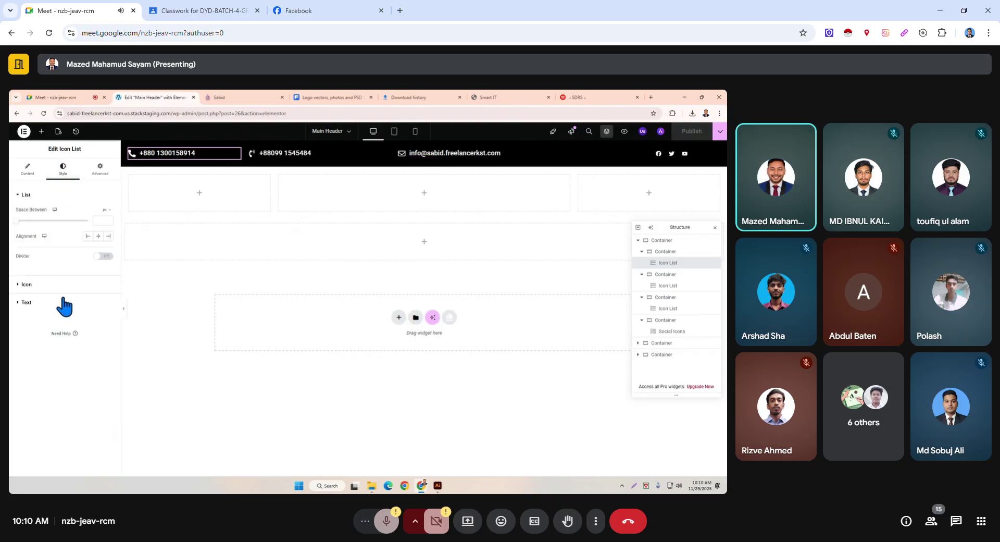
left_click(26, 284)
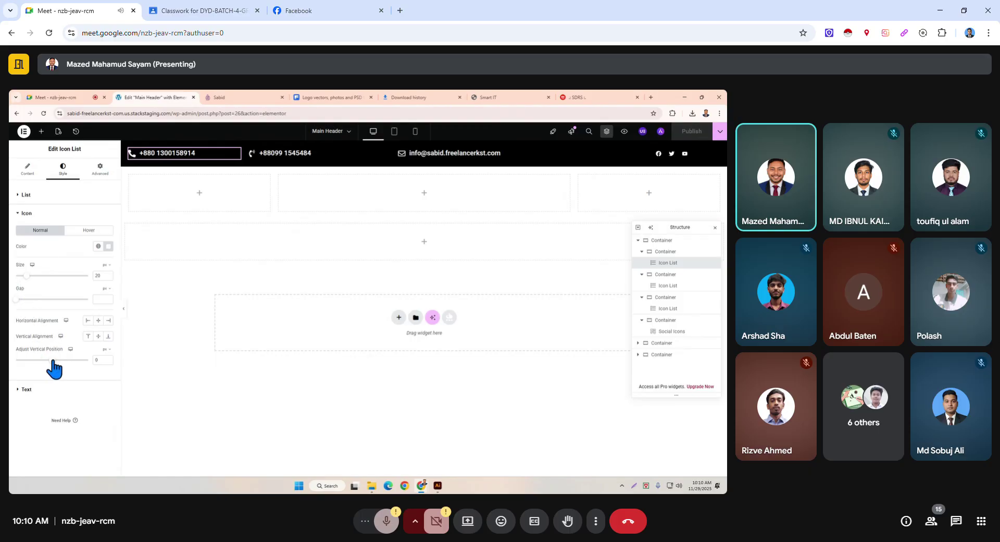
left_click(30, 389)
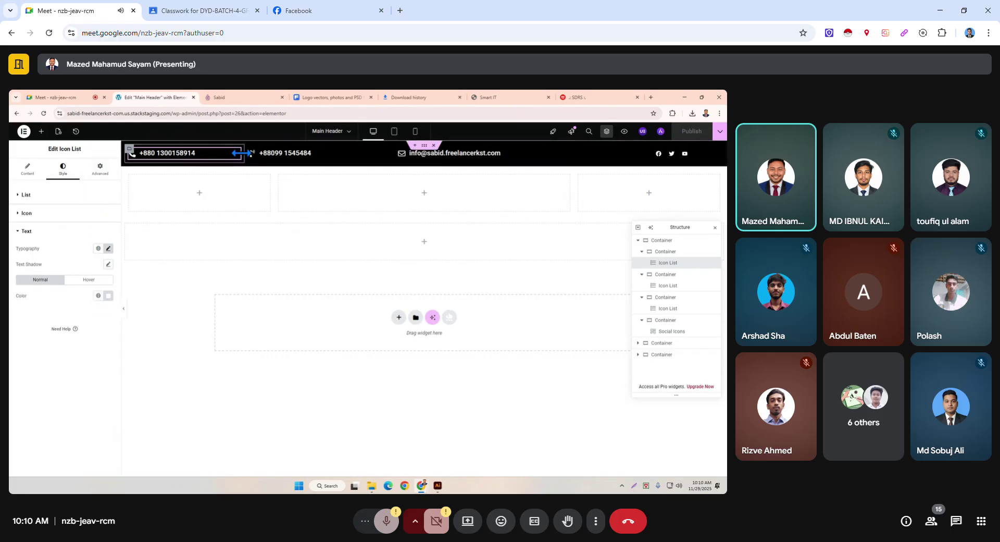
left_click(127, 150)
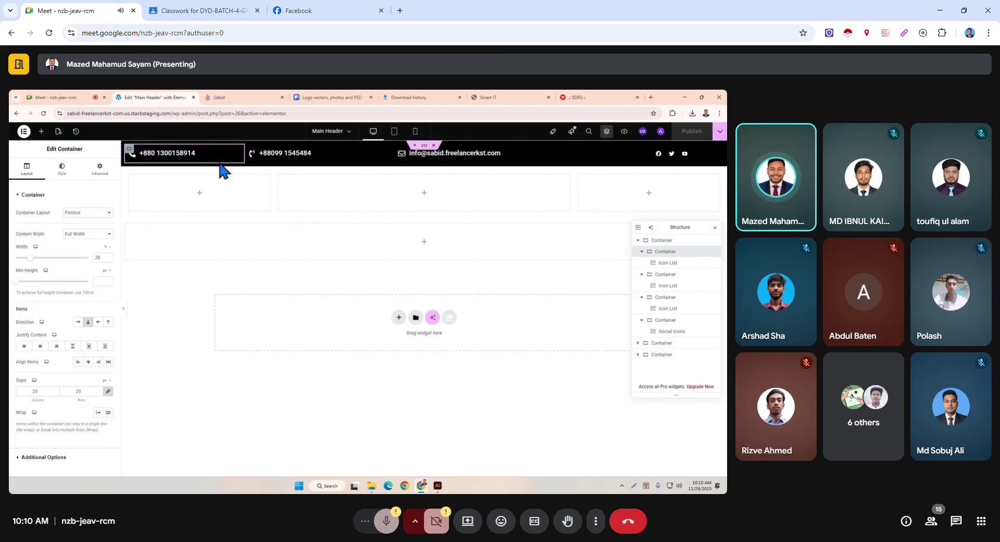
left_click(109, 391)
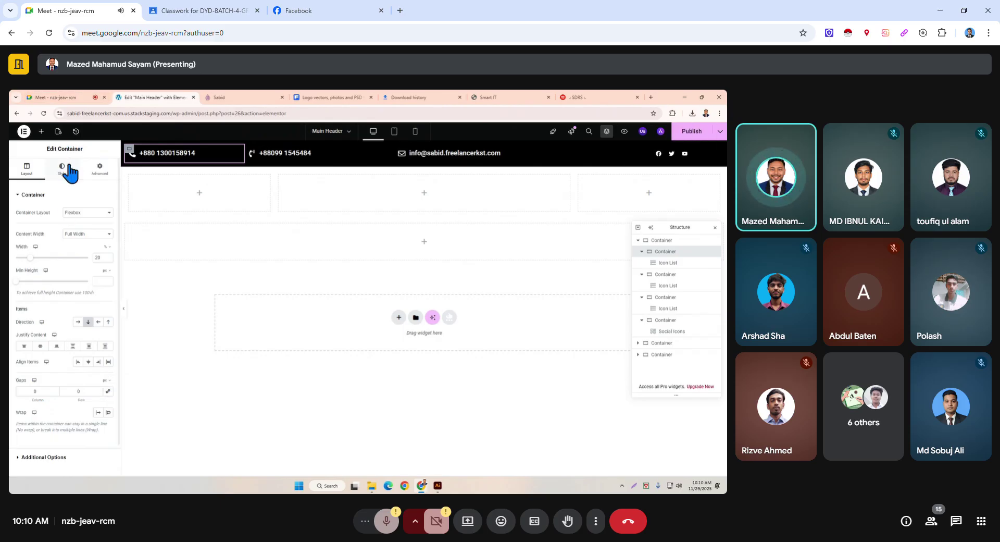
left_click(101, 169)
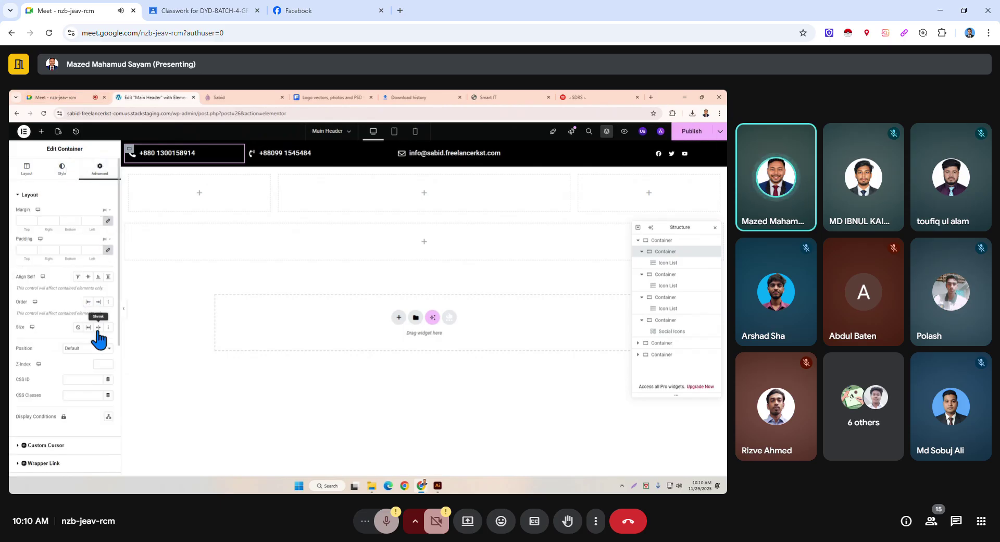
left_click(109, 221)
left_click(109, 250)
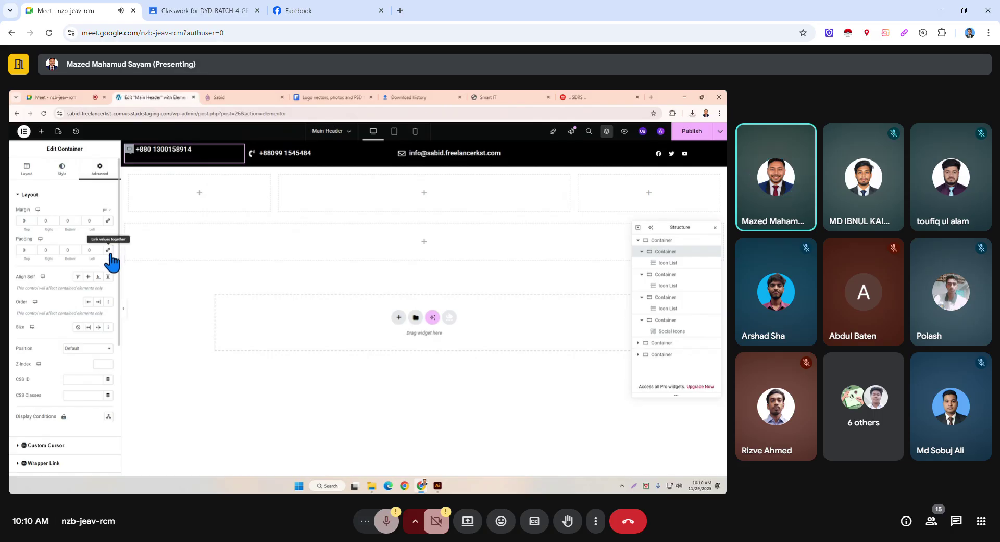
Zero the second phone container's margin and the email container's margin and padding.
left_click(253, 156)
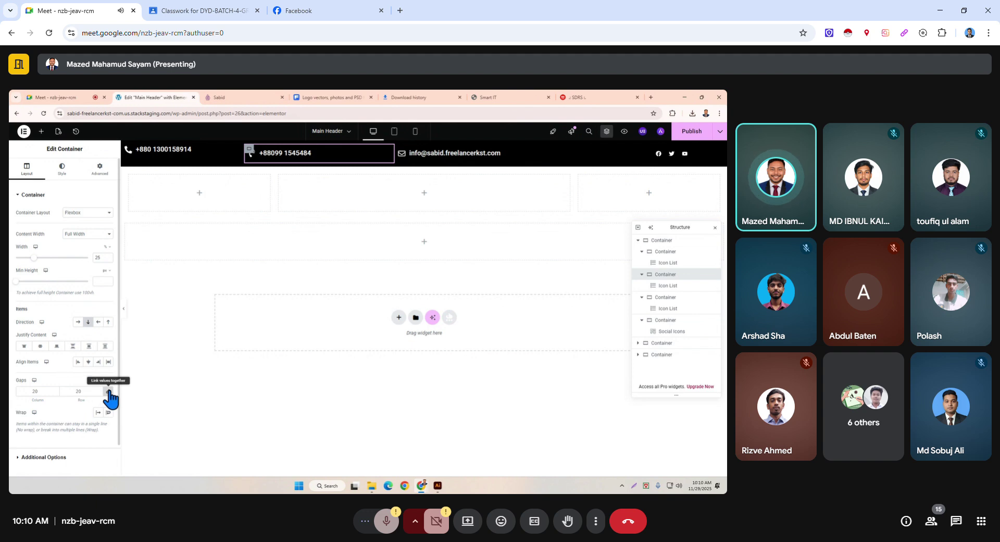
left_click(100, 168)
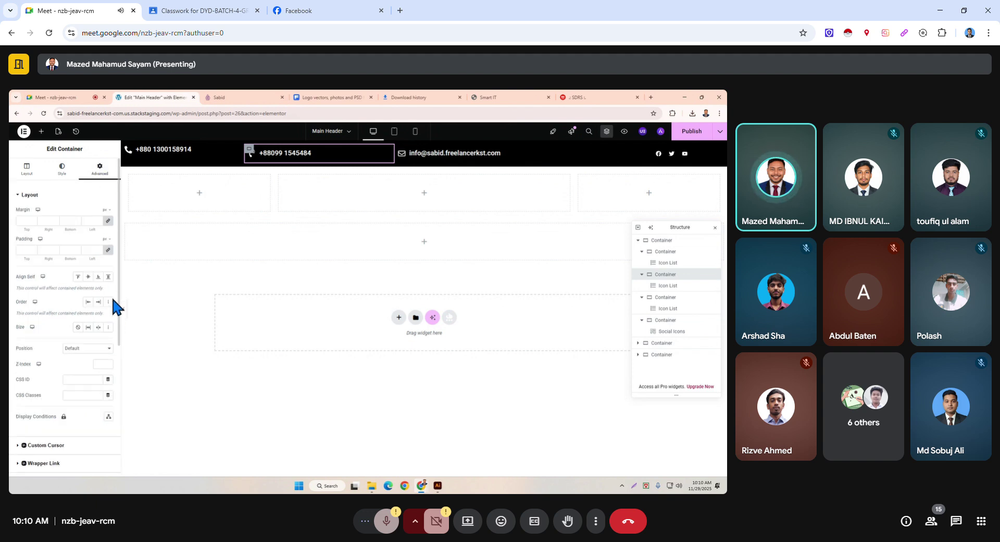
left_click(109, 221)
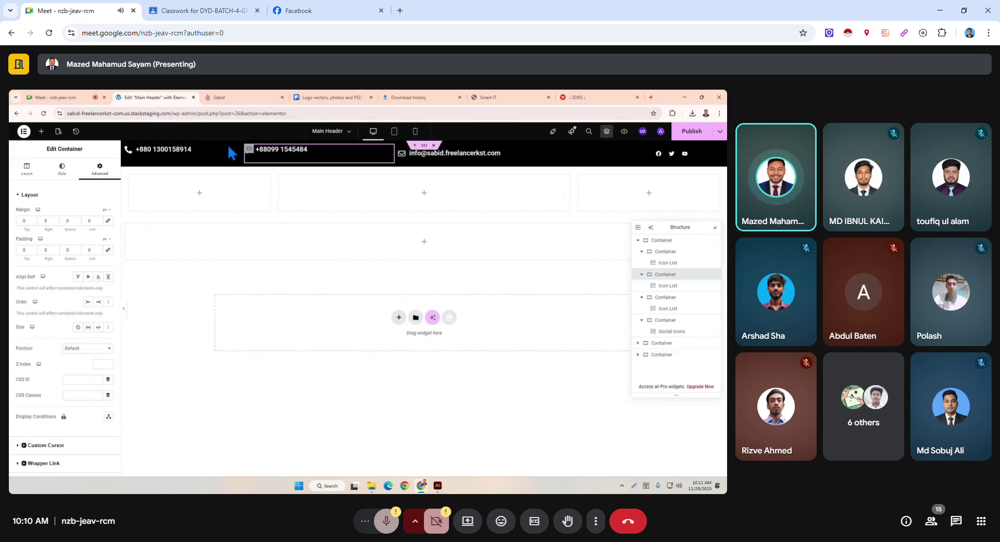
left_click(399, 149)
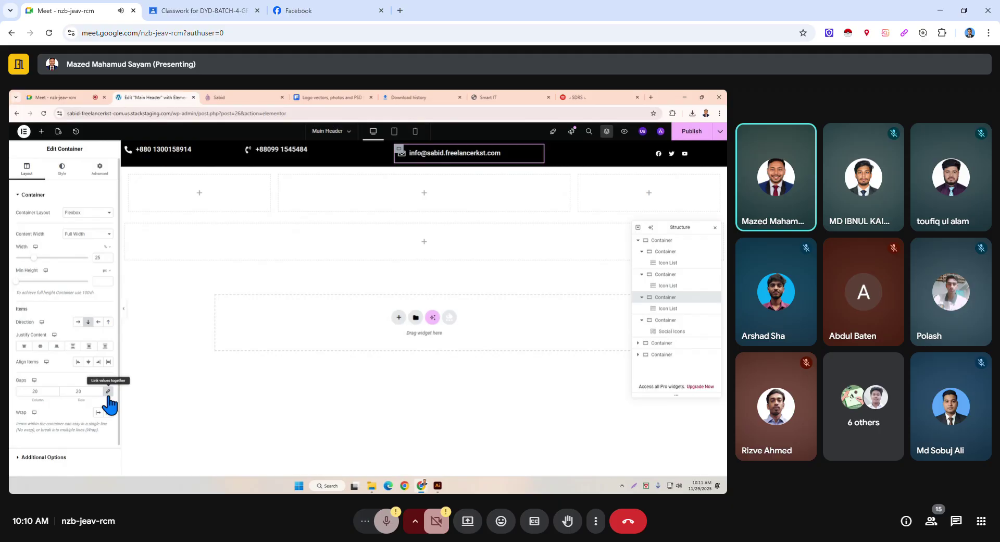
left_click(102, 170)
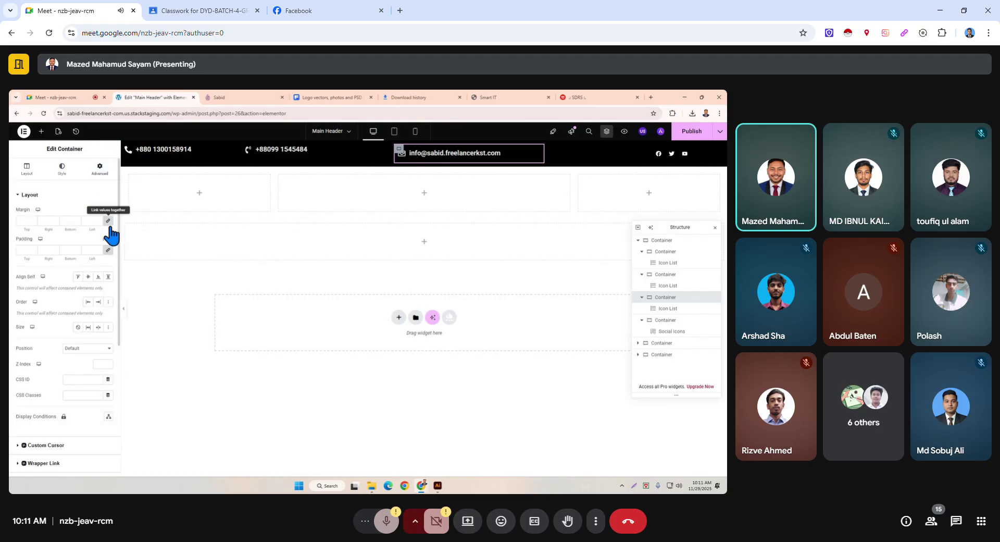
left_click(108, 221)
left_click(109, 252)
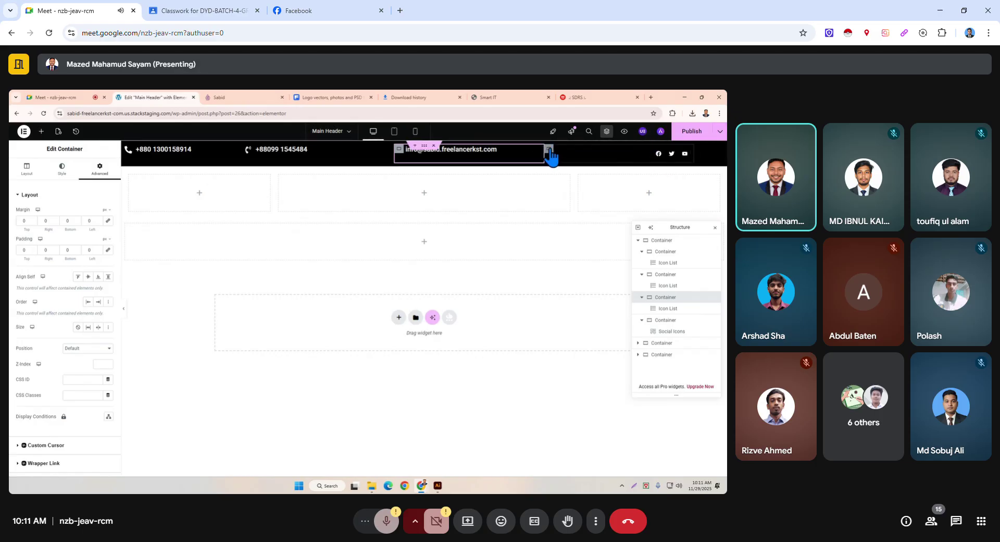
Set the social icons container's margin and padding to 0.
left_click(548, 152)
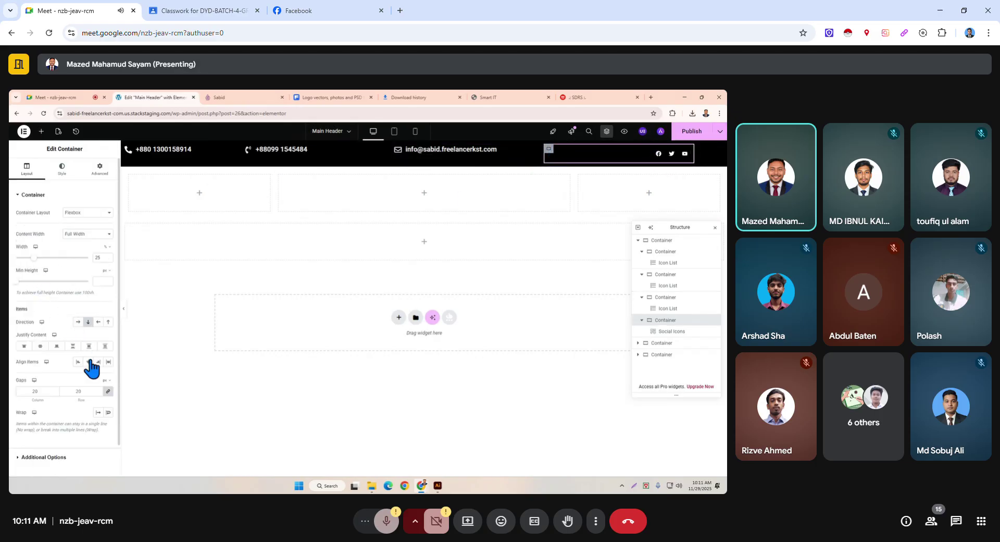
left_click(107, 174)
left_click(108, 221)
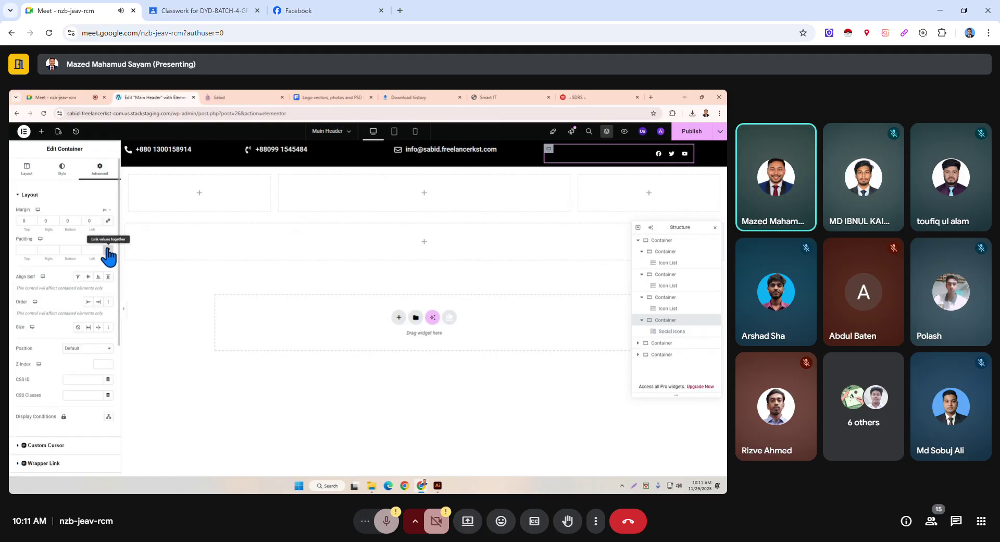
left_click(107, 250)
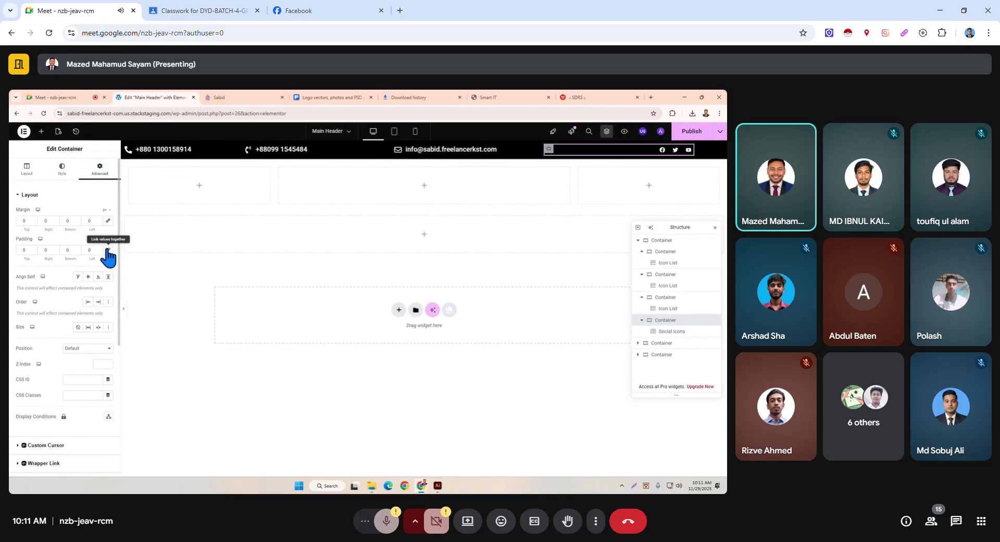
Set container widths: first phone 14%, second phone 12%, email 20%.
left_click(134, 155)
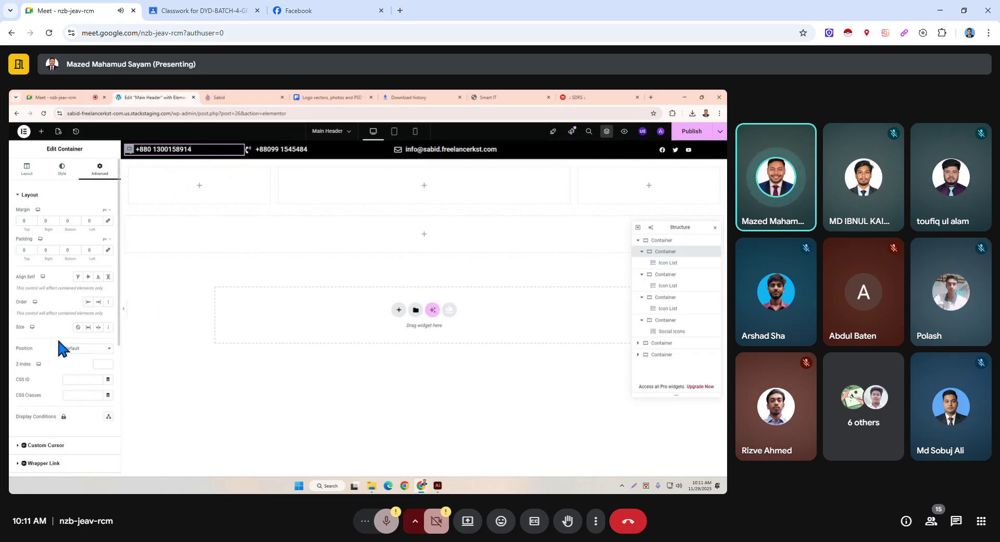
left_click(28, 168)
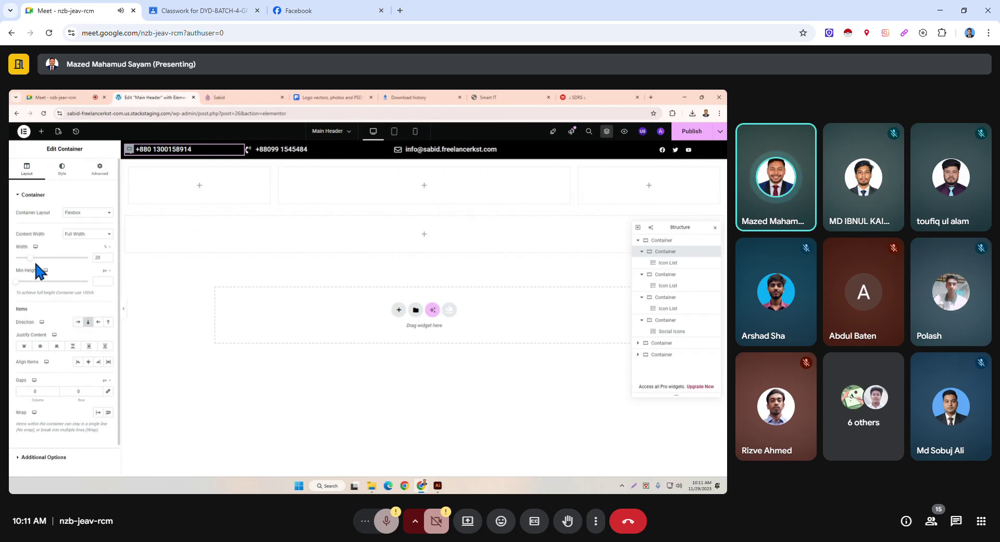
left_click_drag(31, 257, 24, 258)
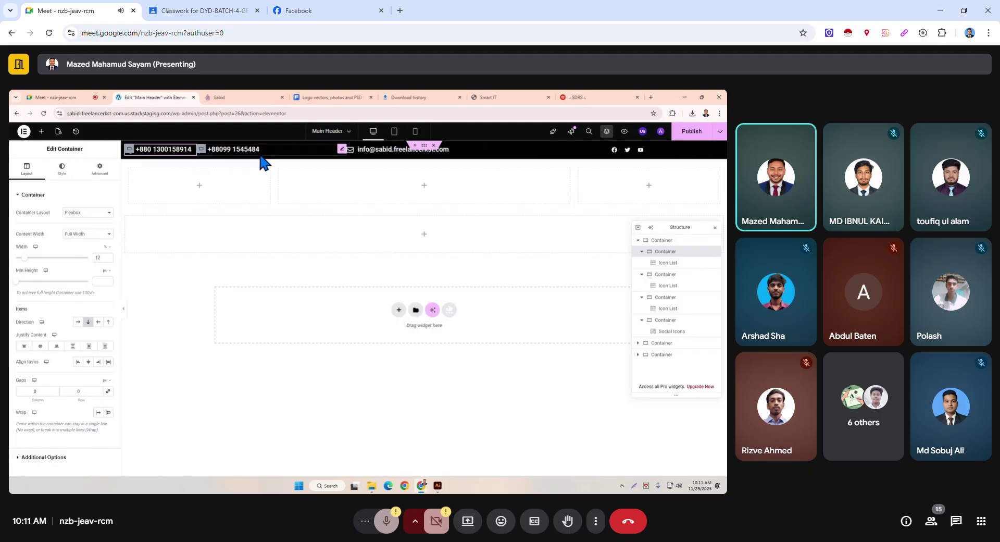
left_click(214, 153)
left_click(99, 169)
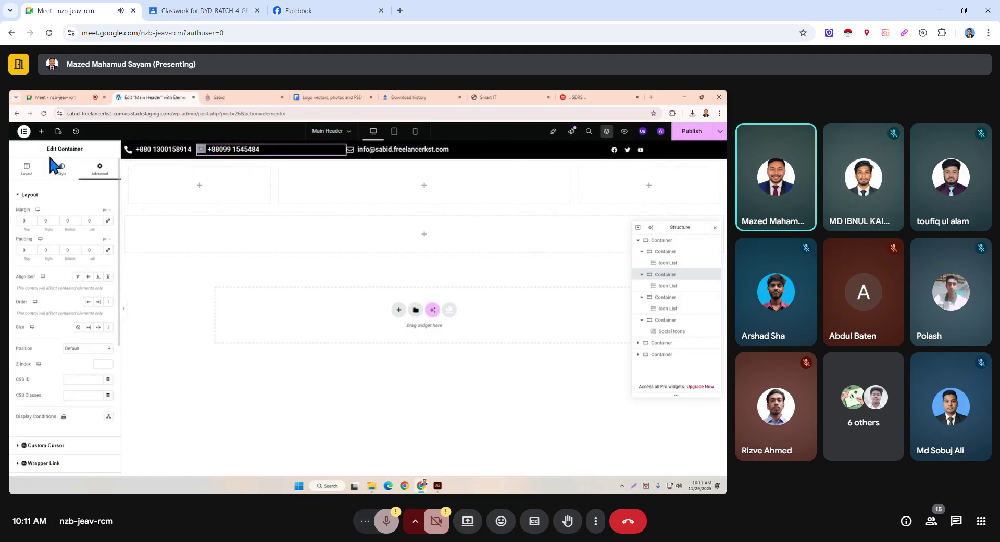
left_click(36, 177)
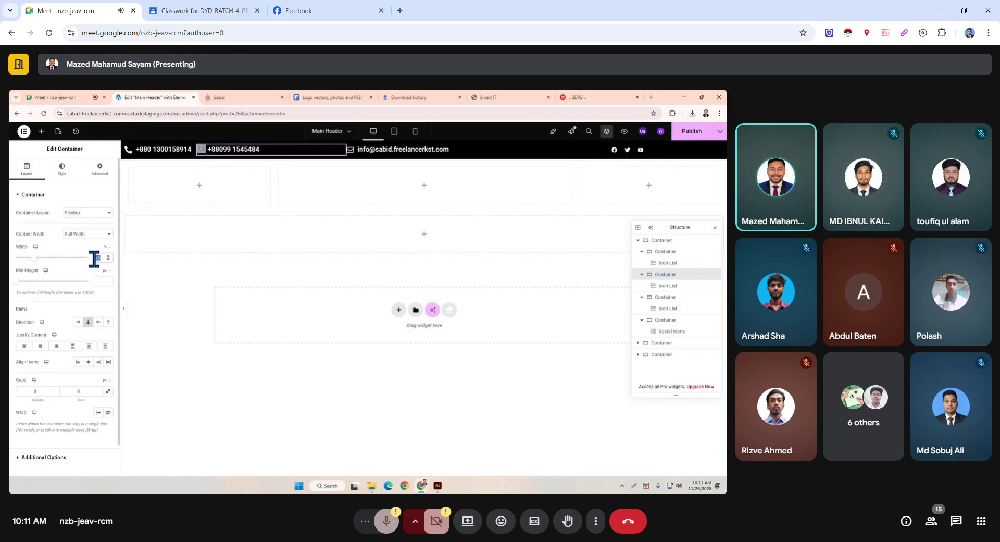
type("12")
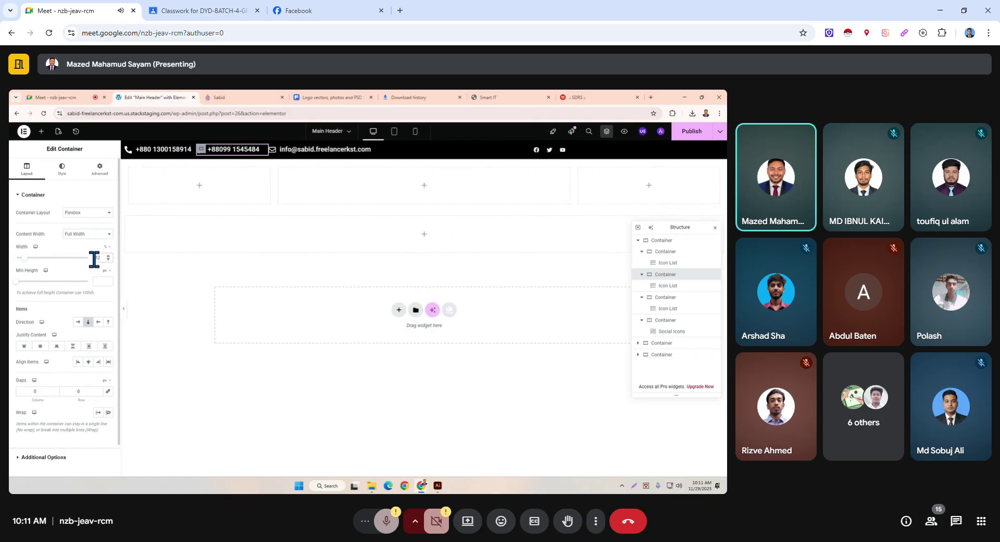
left_click(273, 156)
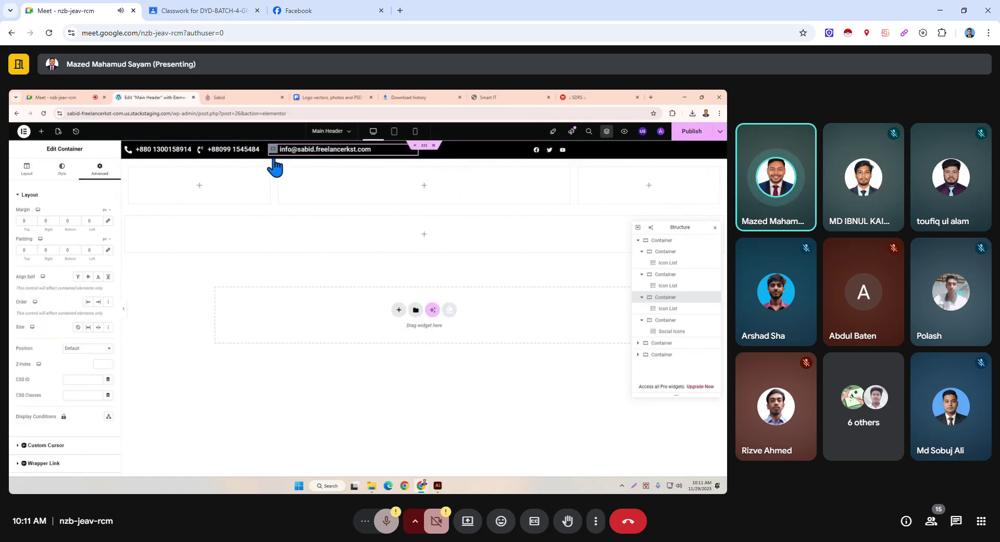
left_click(27, 167)
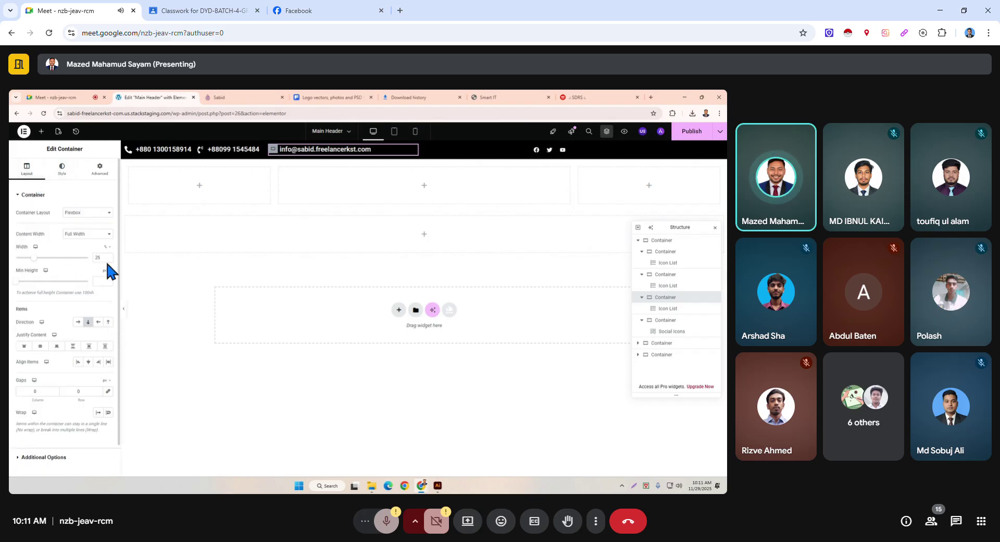
type("20")
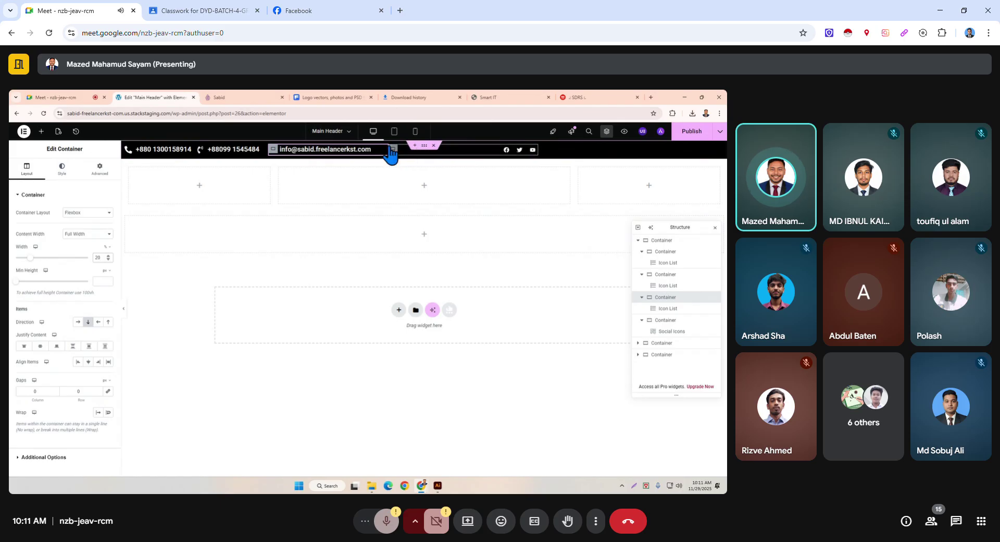
Set the social-icons container width to 50% and publish the header.
left_click(391, 151)
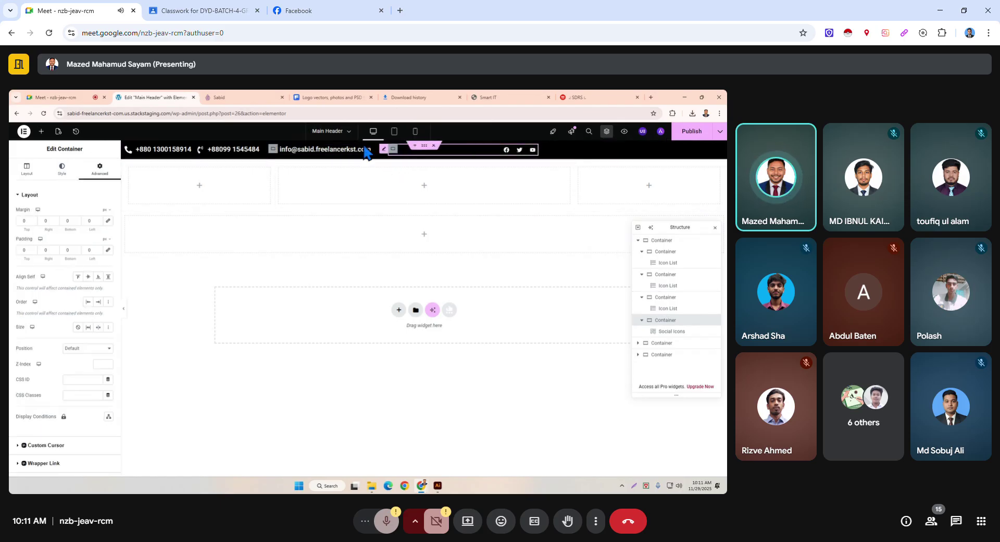
left_click(194, 154)
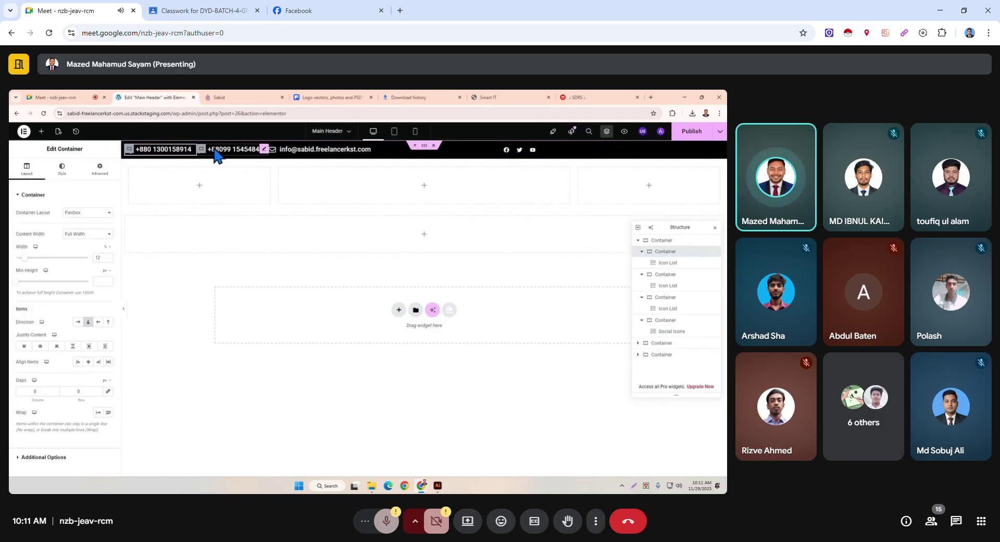
left_click(276, 155)
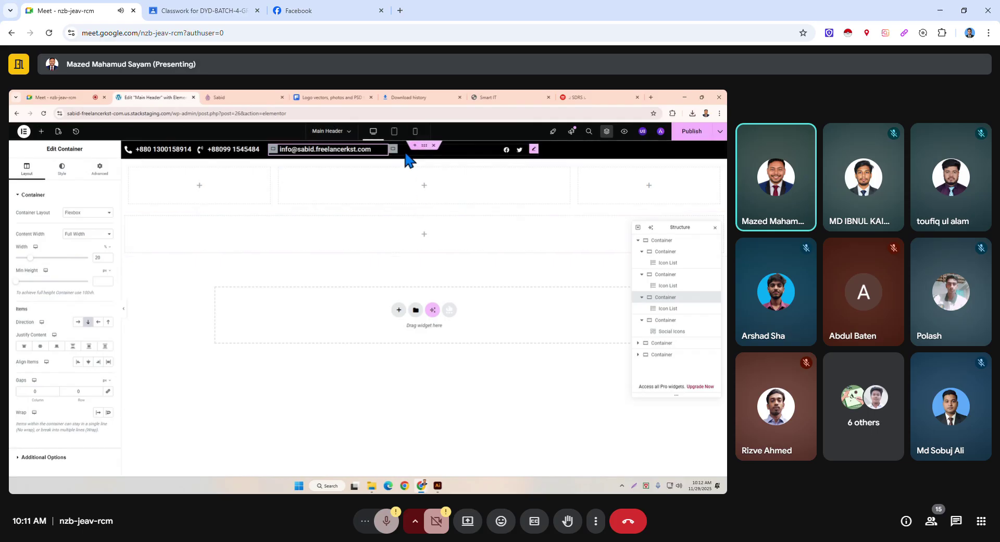
left_click(399, 155)
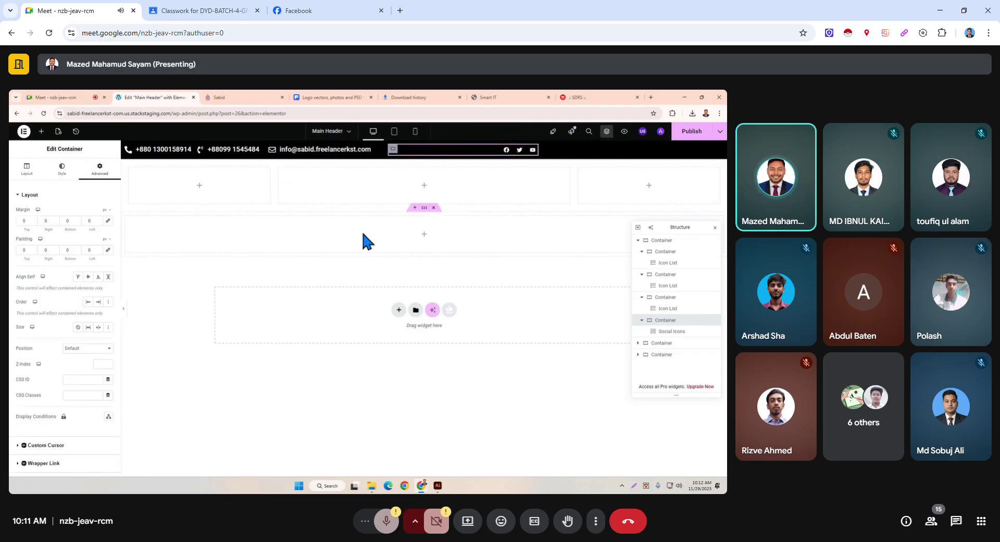
left_click(26, 168)
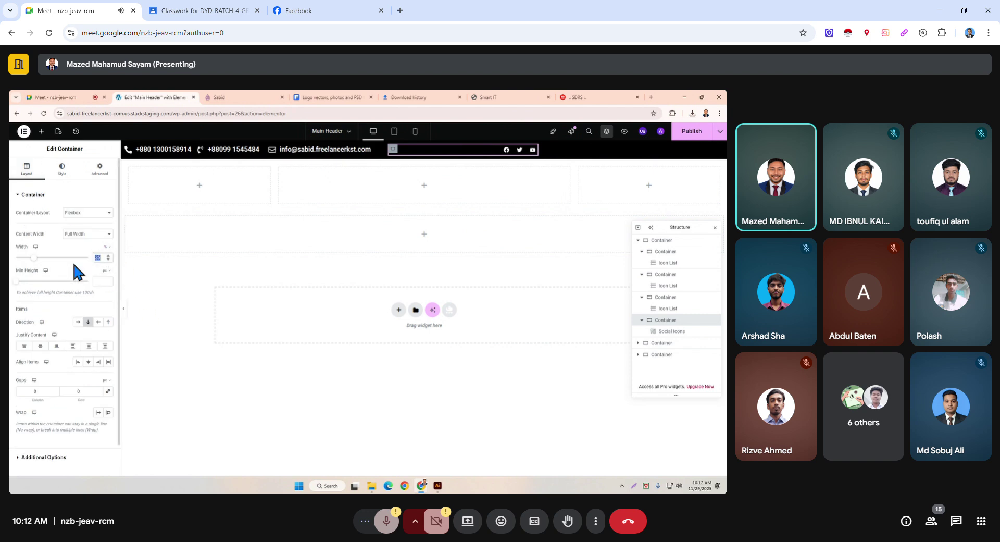
type("50")
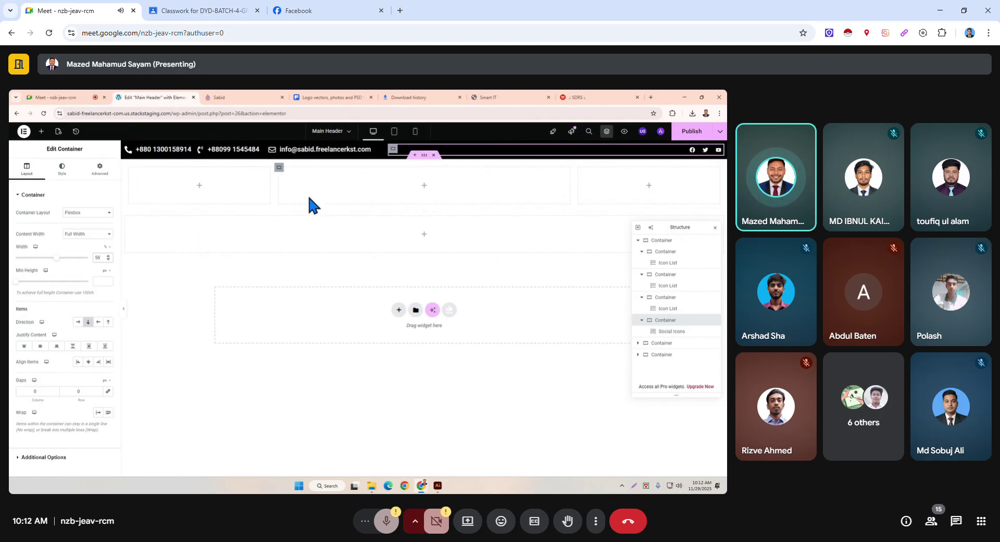
left_click(693, 131)
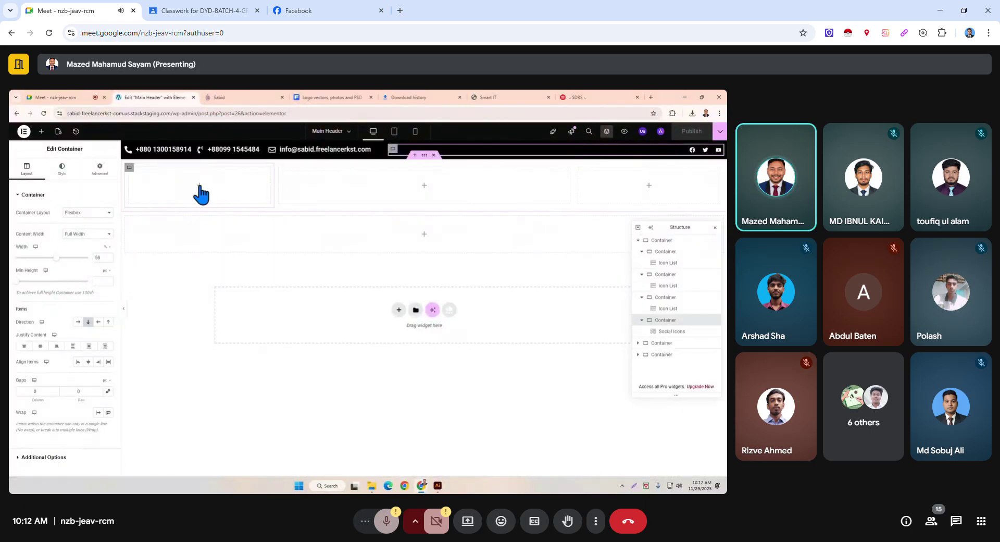
Enter widths of 20, 10 and 70 for the logo row's first, second and third columns.
left_click(199, 186)
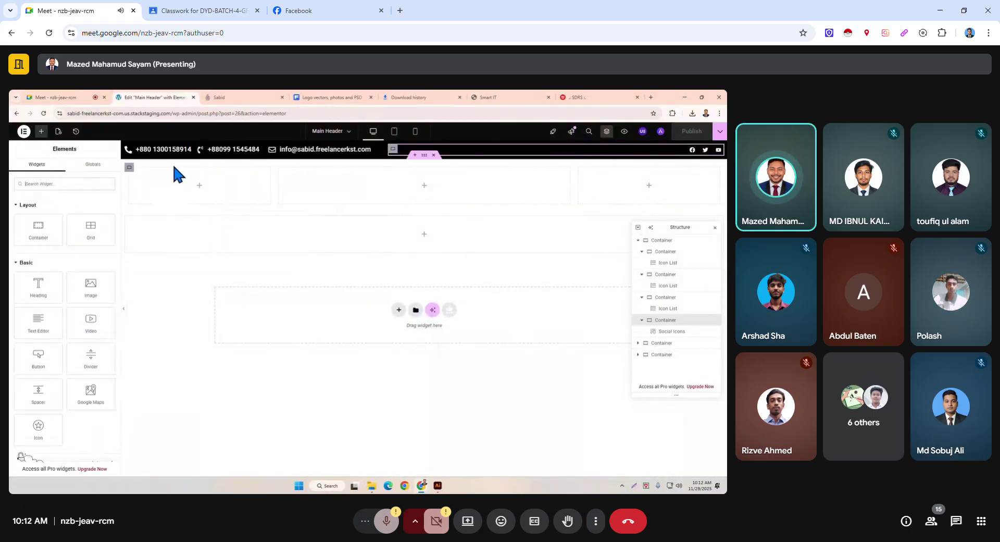
left_click(130, 168)
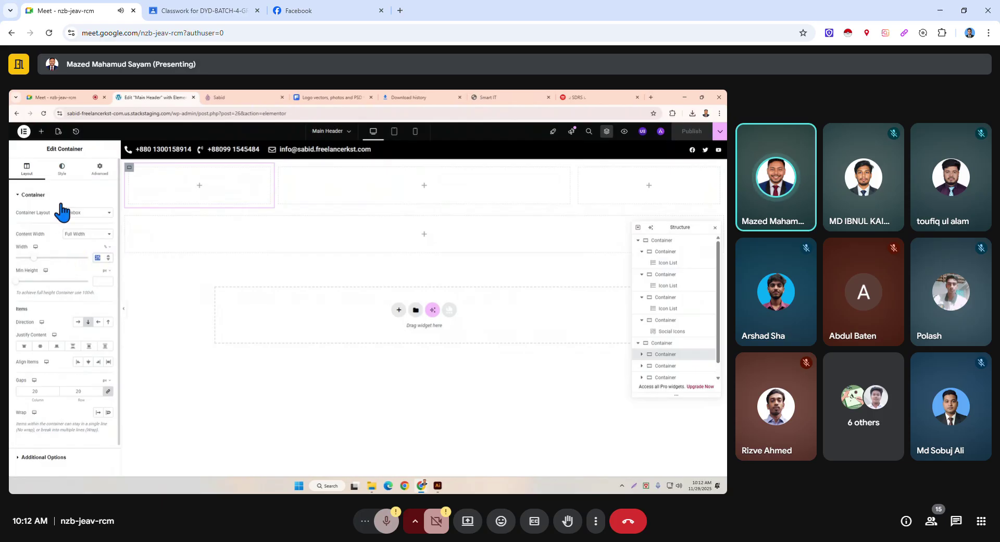
type("20")
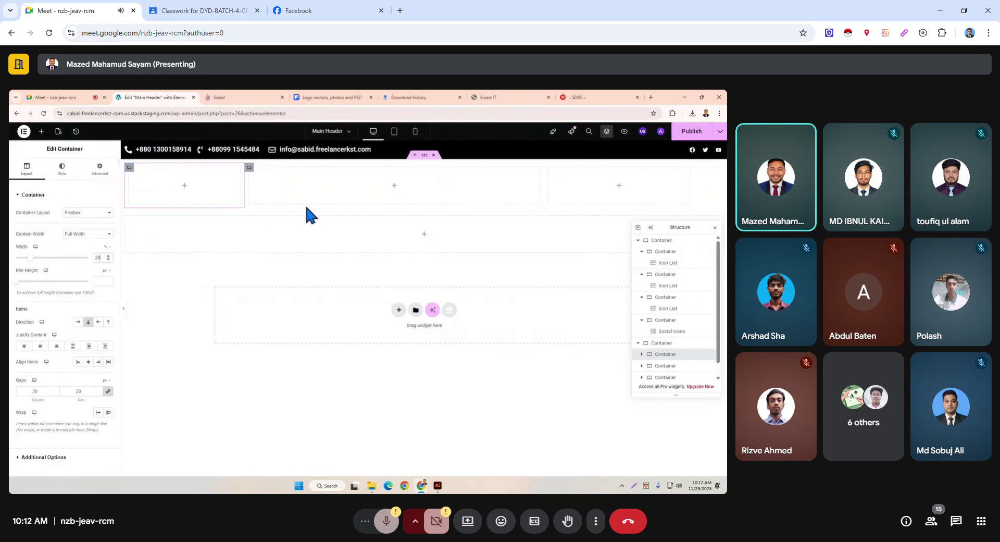
left_click(251, 184)
double_click(96, 257)
type("10")
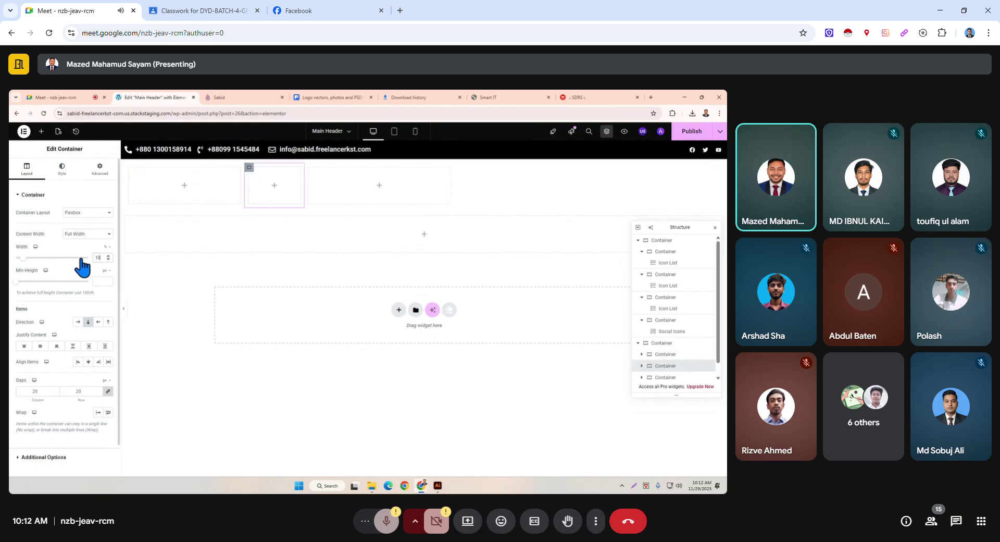
left_click(308, 169)
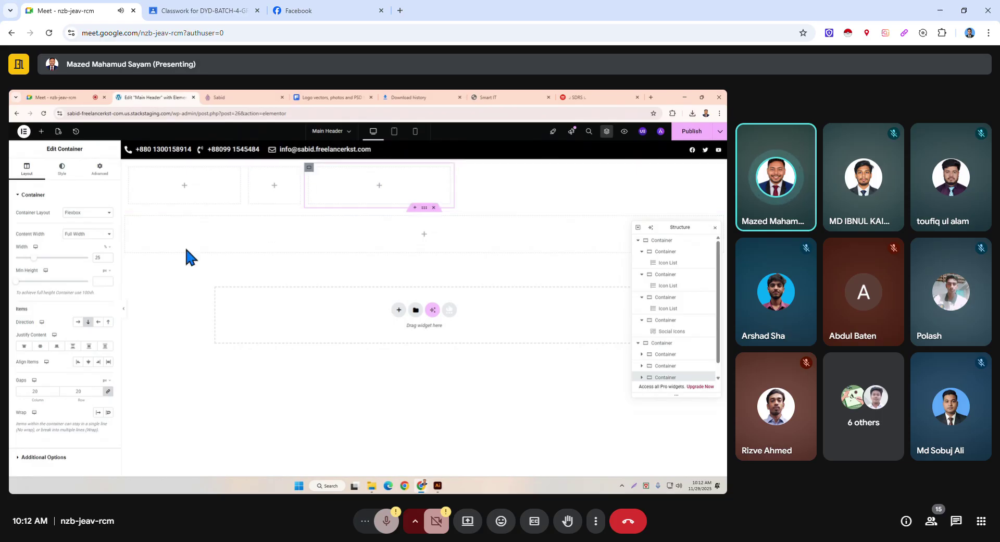
type("70")
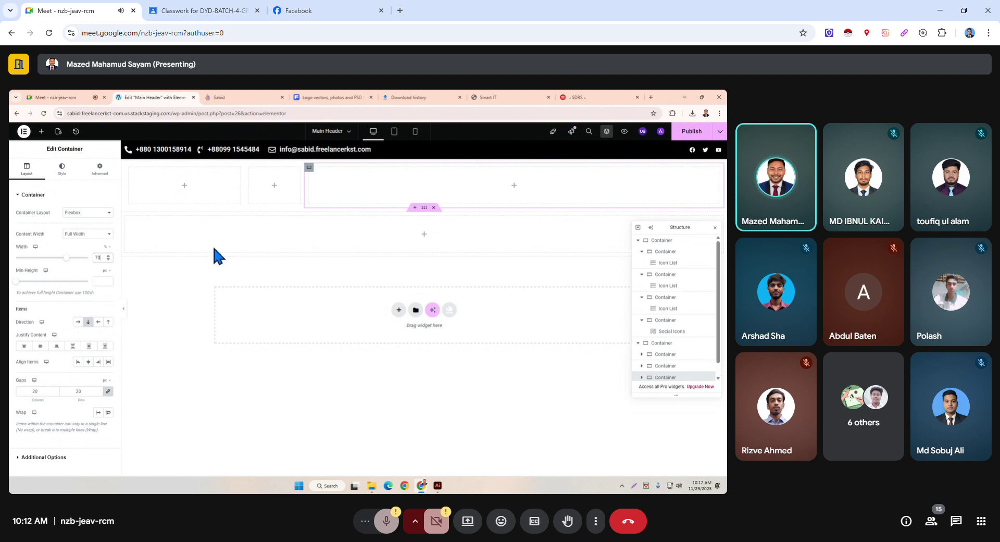
Search the widgets for 'logo' and drop a Site Logo into the logo row's first column.
left_click(184, 186)
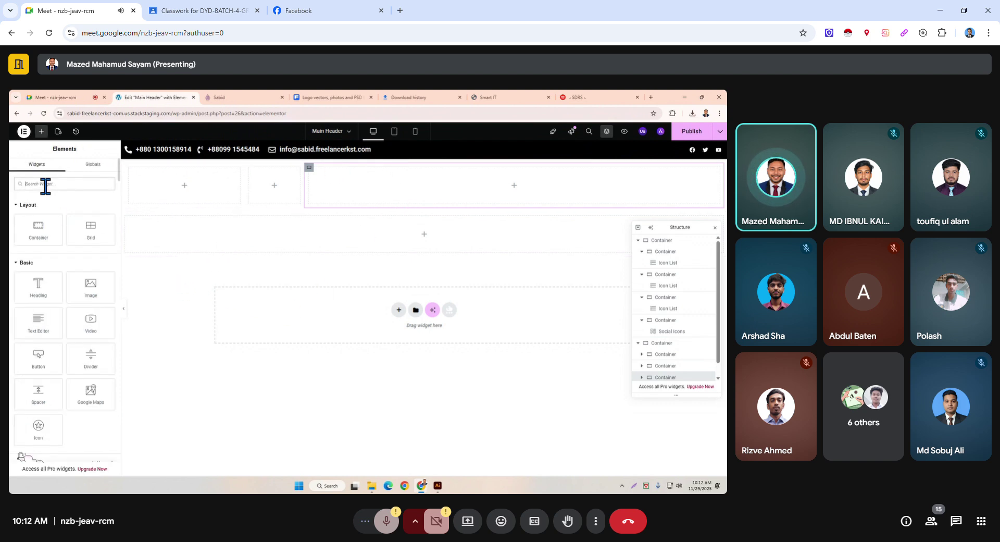
type("logo")
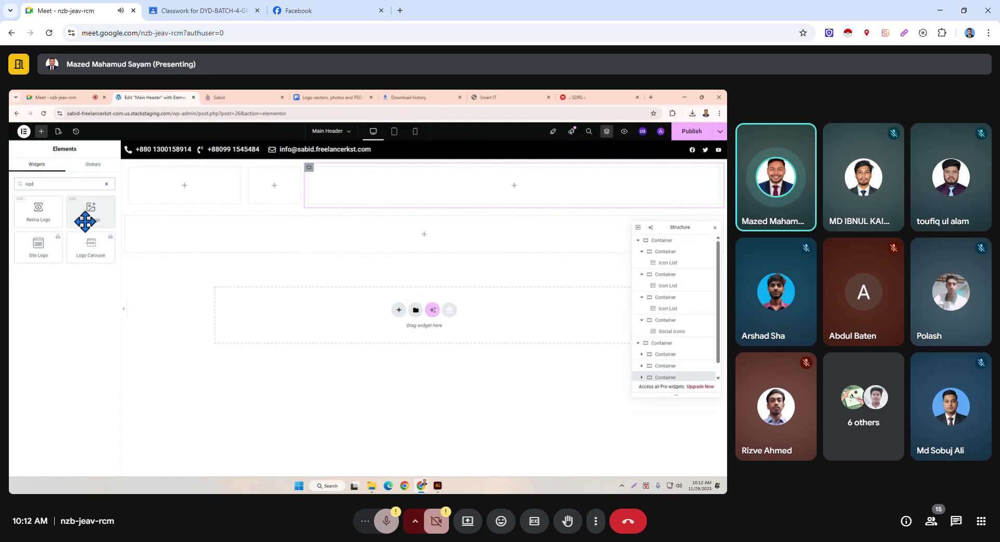
left_click_drag(85, 221, 181, 198)
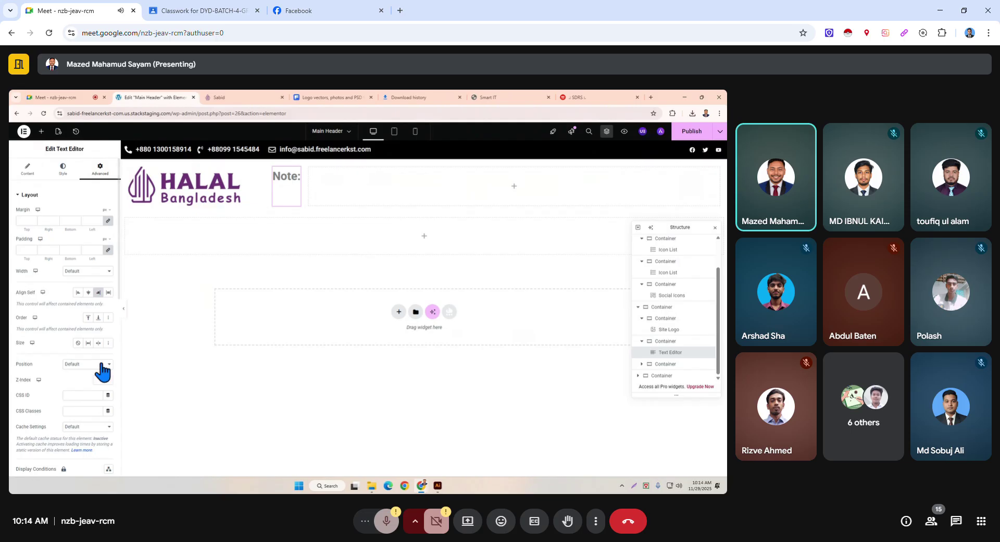
Select the empty container to the right of the Note: text.
scroll(102, 370, "down", 5)
scroll(104, 371, "up", 5)
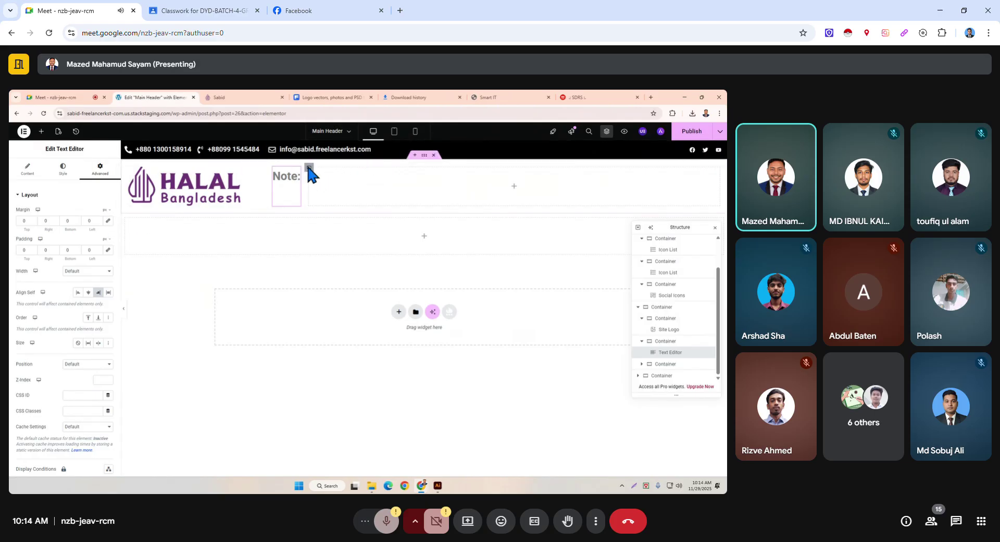
left_click(305, 201)
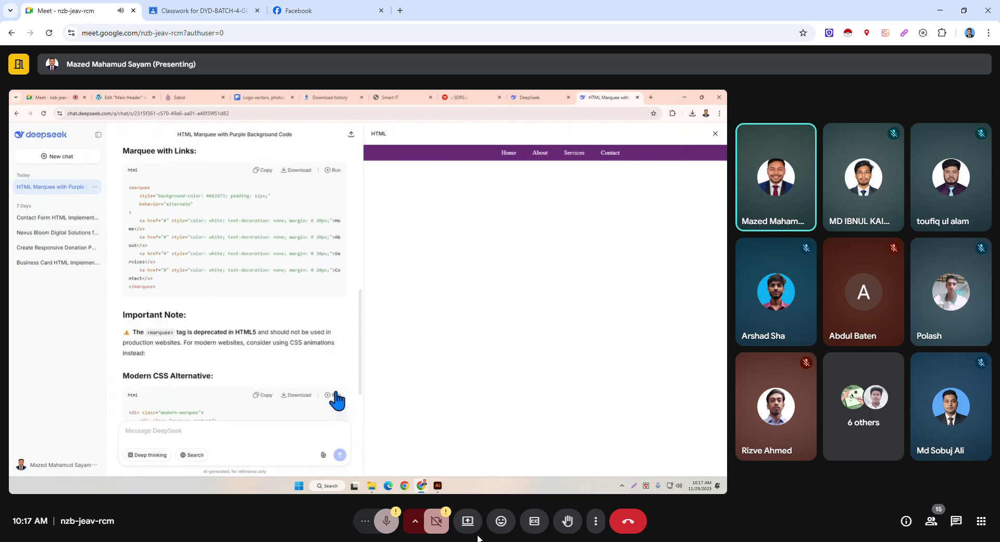
Run the Modern CSS Alternative example to preview its scrolling purple bar.
left_click(329, 395)
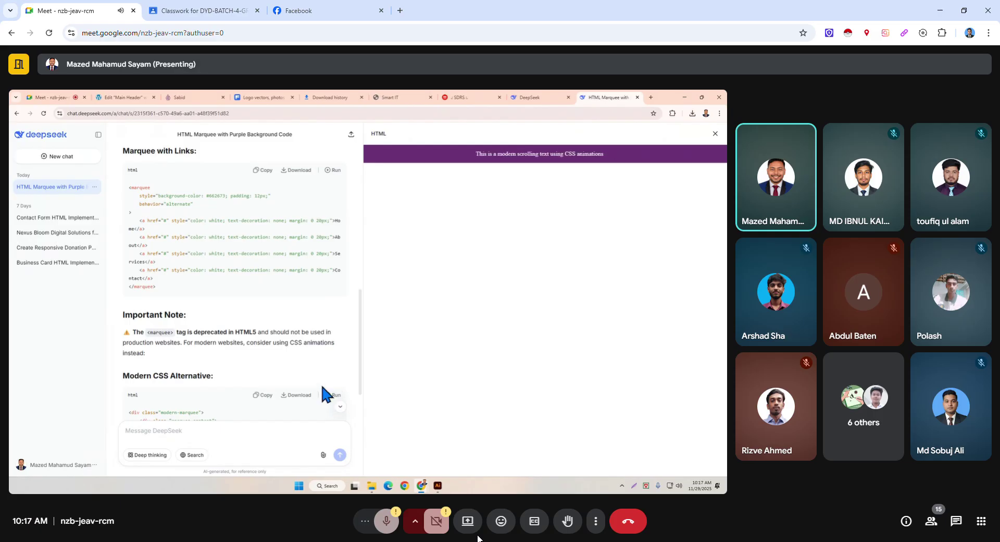
scroll(322, 386, "down", 3)
scroll(322, 386, "up", 6)
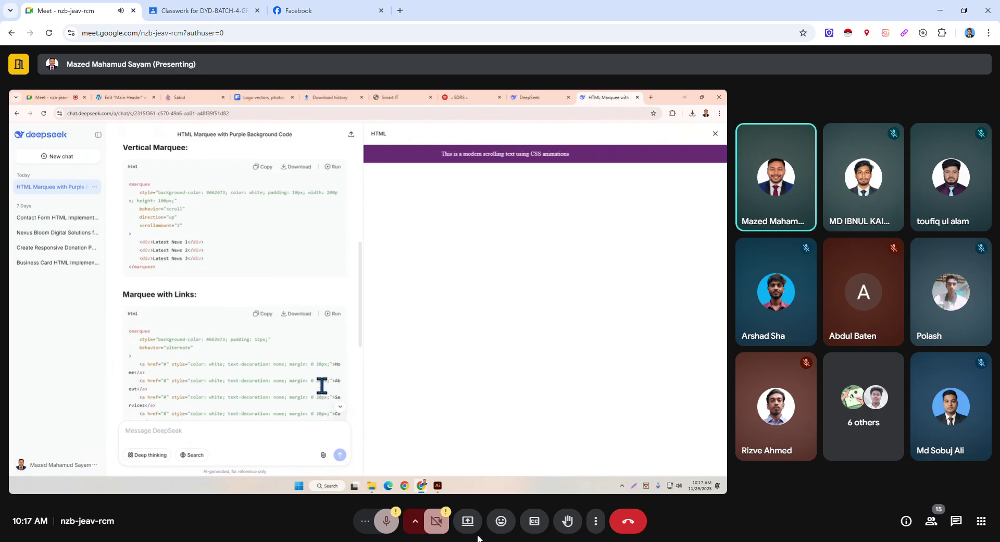
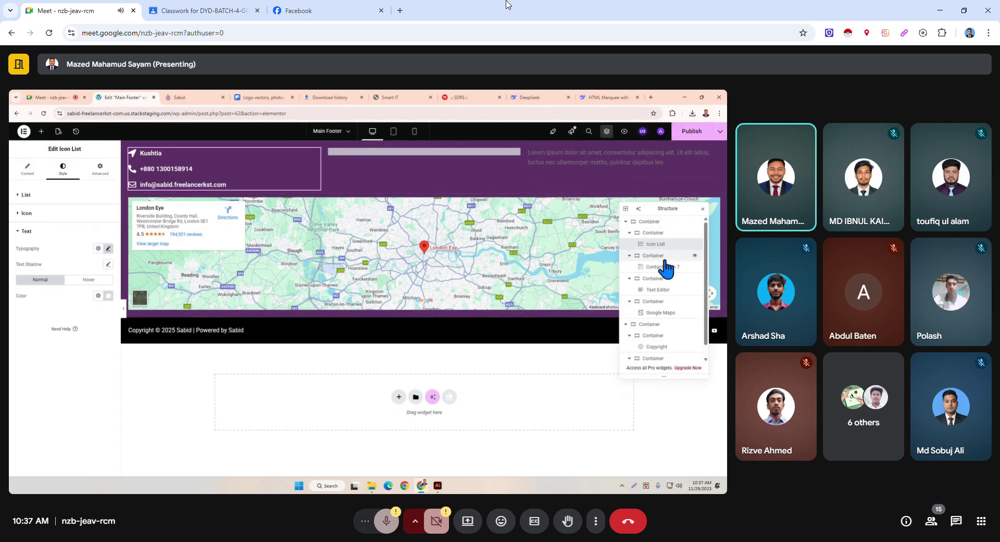
Drag the Lorem ipsum text container above the contact form container in the footer, then select the text block.
left_click(534, 169)
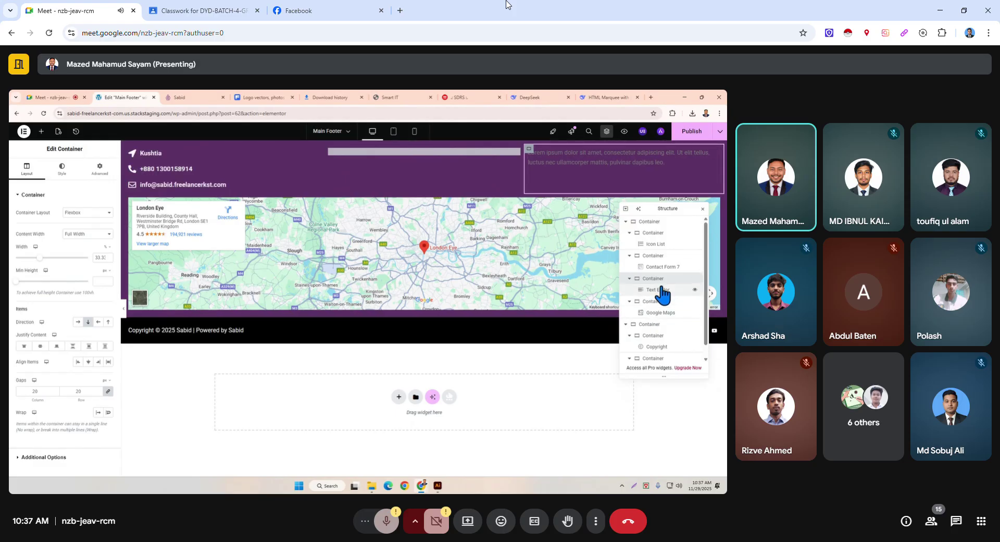
left_click(630, 278)
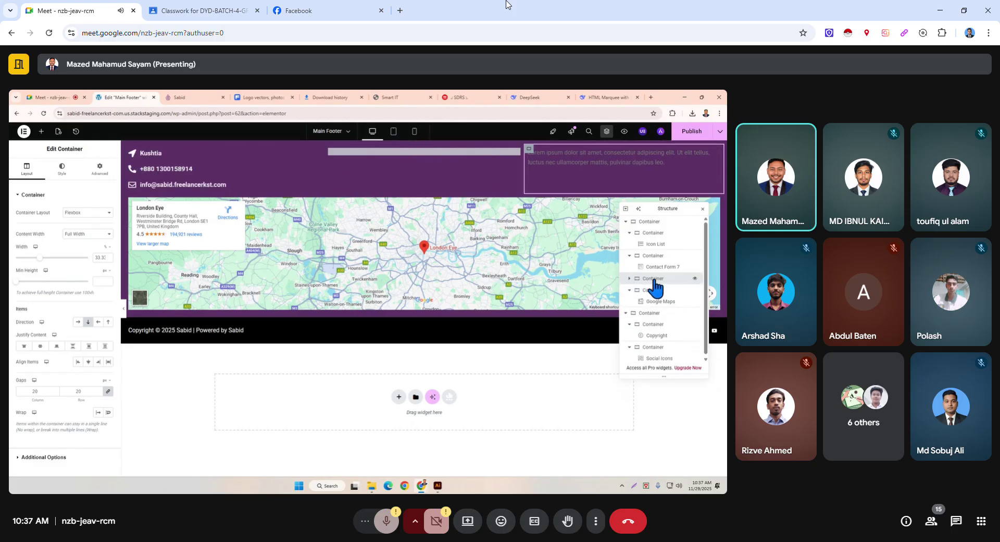
left_click(629, 256)
left_click_drag(652, 266, 651, 250)
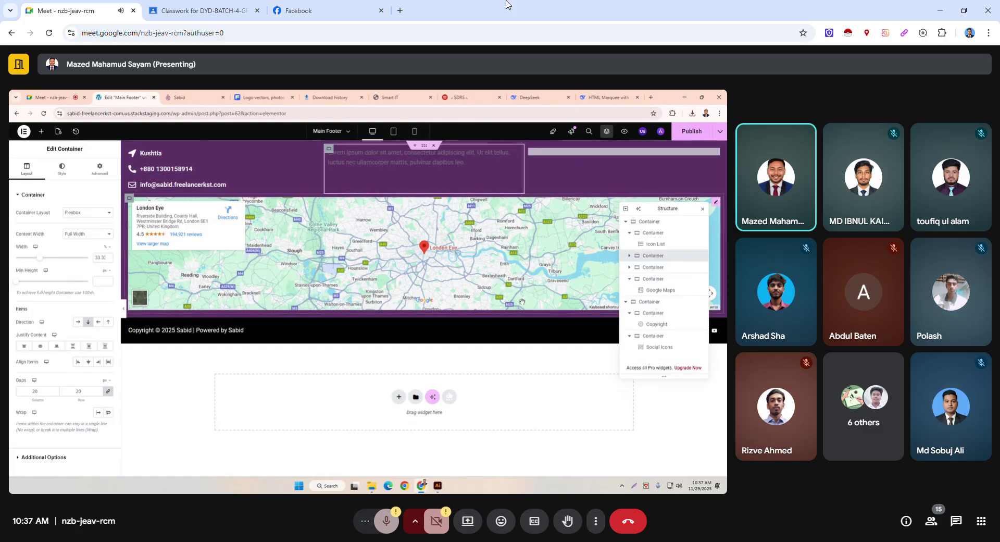
scroll(508, 301, "down", 1)
left_click(442, 173)
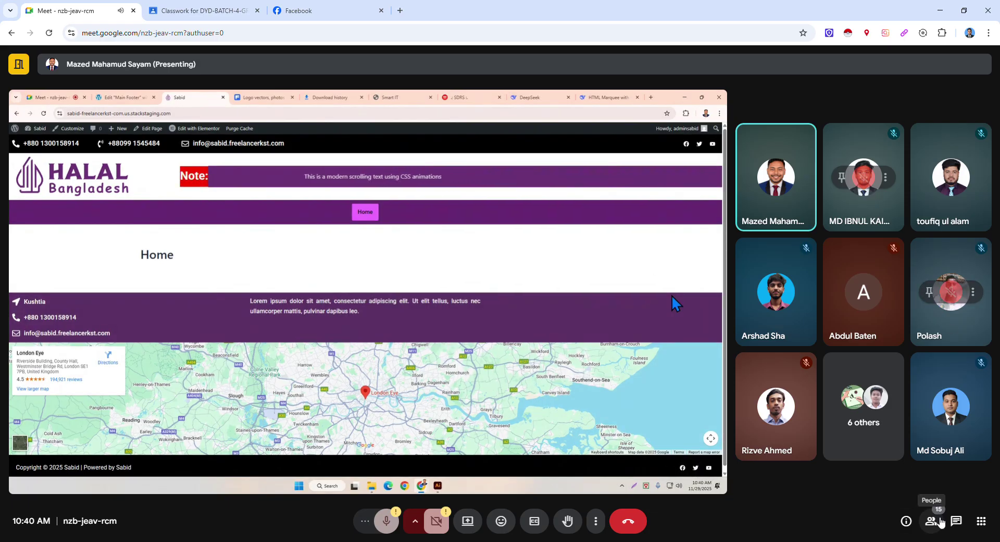
Open the People panel to see who is in the meeting.
left_click(939, 521)
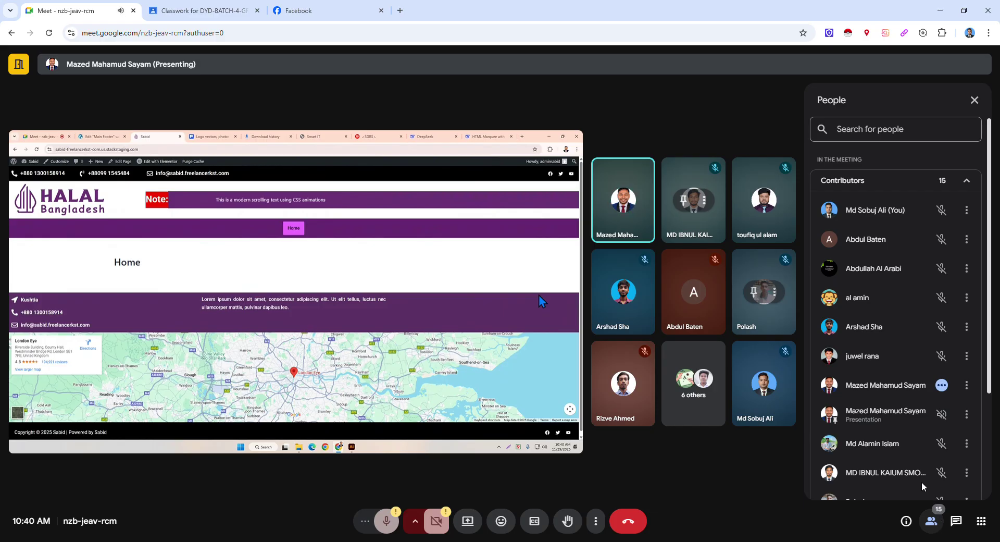
Scroll through the participant list, then briefly view the meeting details and joining link.
scroll(906, 453, "down", 3)
scroll(905, 453, "down", 1)
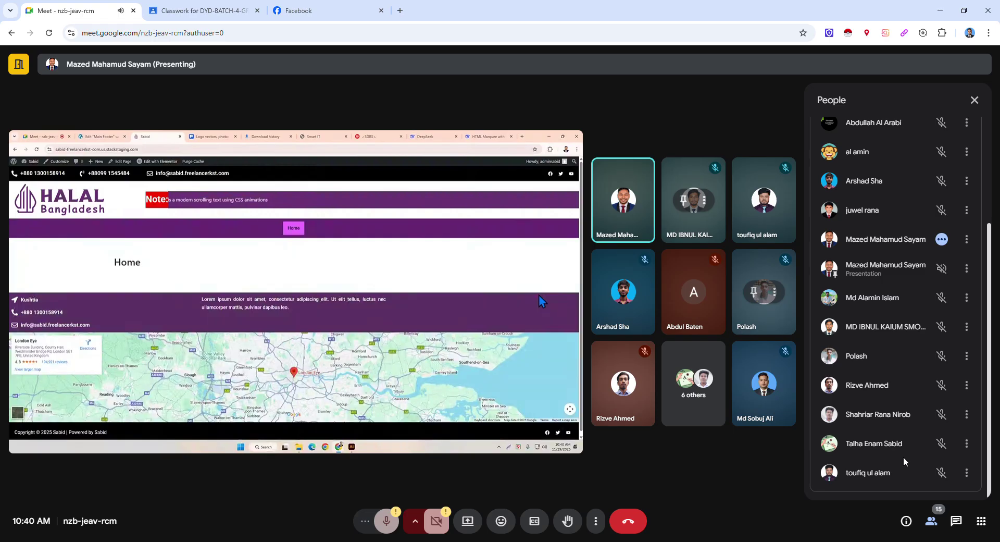
scroll(904, 460, "up", 5)
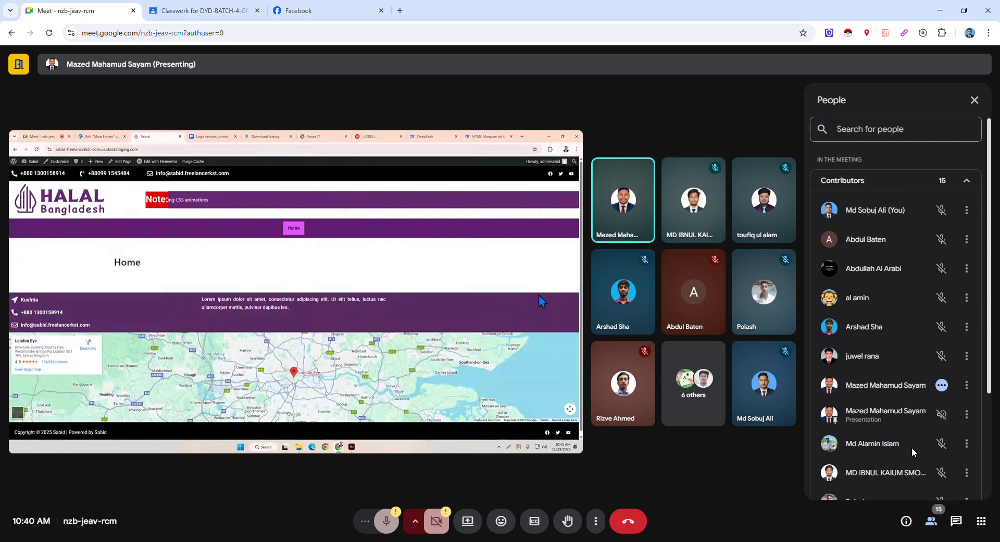
left_click(973, 101)
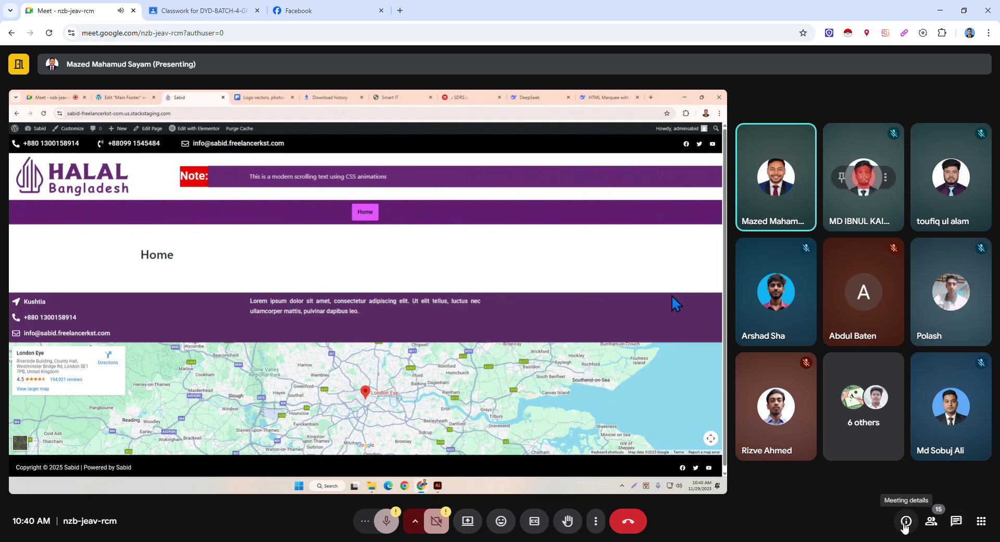
left_click(905, 522)
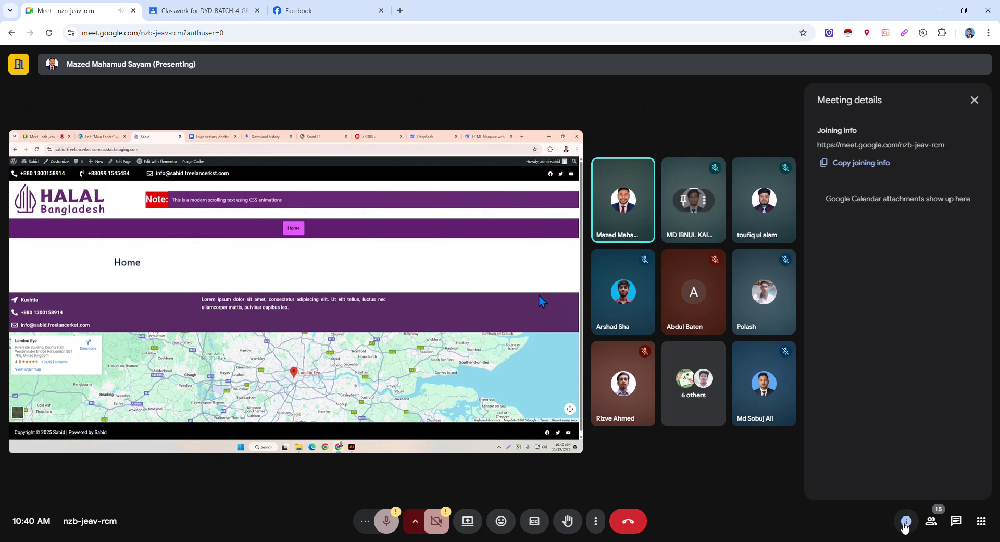
left_click(905, 522)
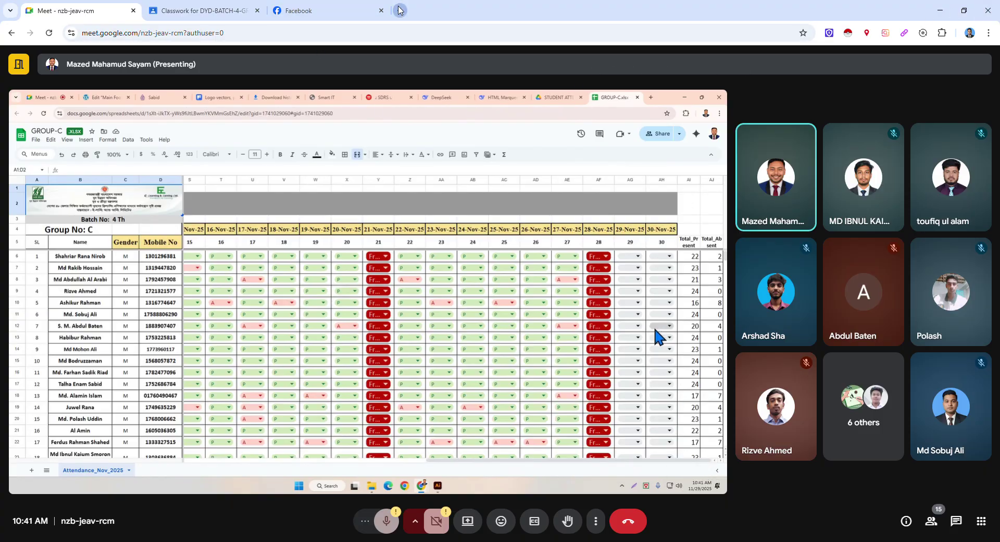
Open a new blank browser tab, then switch to the Facebook feed tab.
left_click(398, 10)
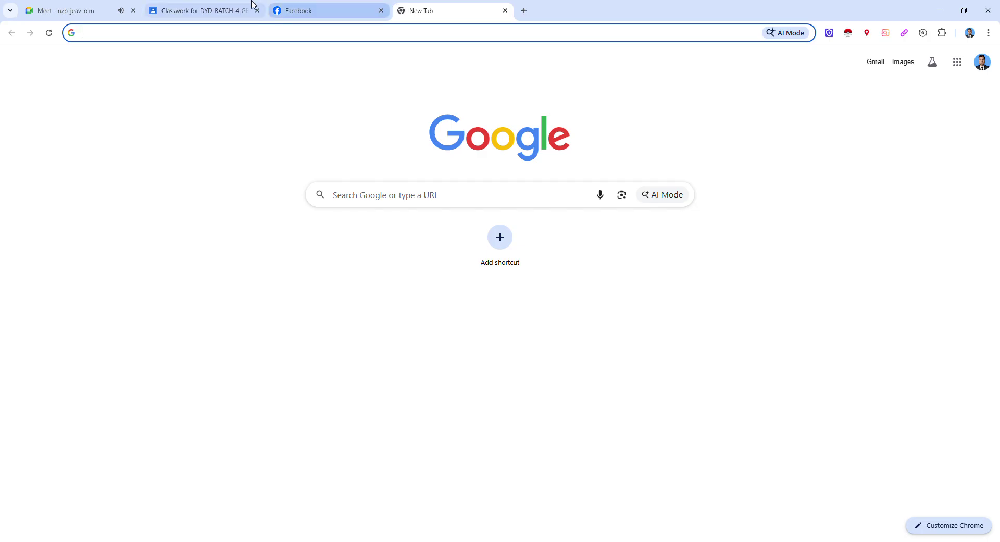
left_click(310, 8)
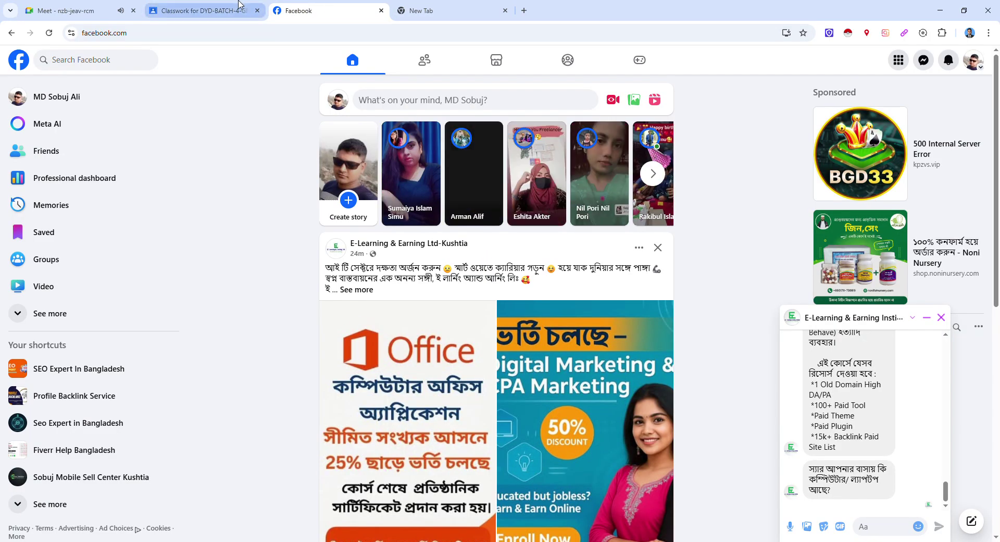
Return to the Google Meet tab showing the shared attendance sheet.
left_click(206, 8)
left_click(80, 6)
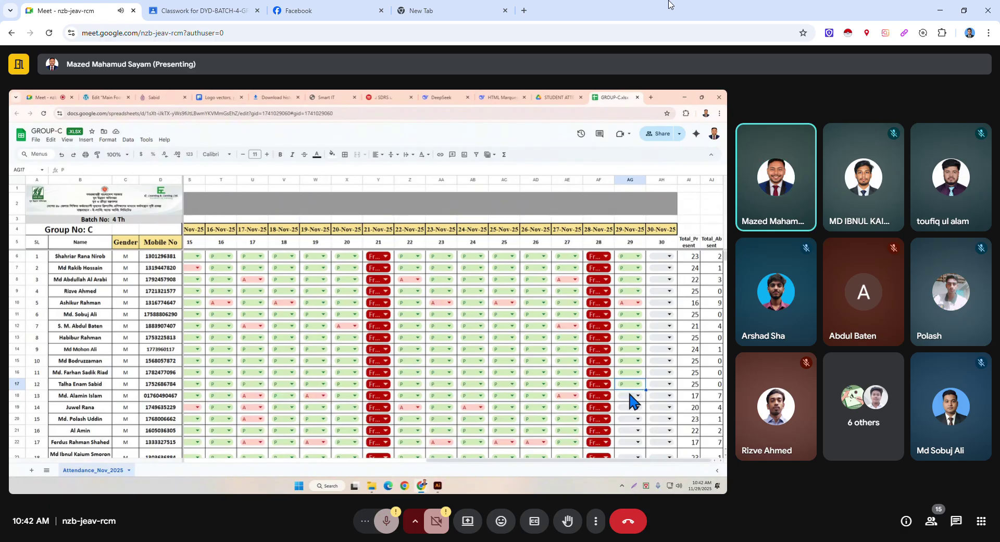
Mark AG18 through AG21 as present (P) in the 29-Nov-25 column.
left_click(630, 395)
left_click(632, 409)
left_click(632, 410)
left_click(630, 422)
left_click(630, 417)
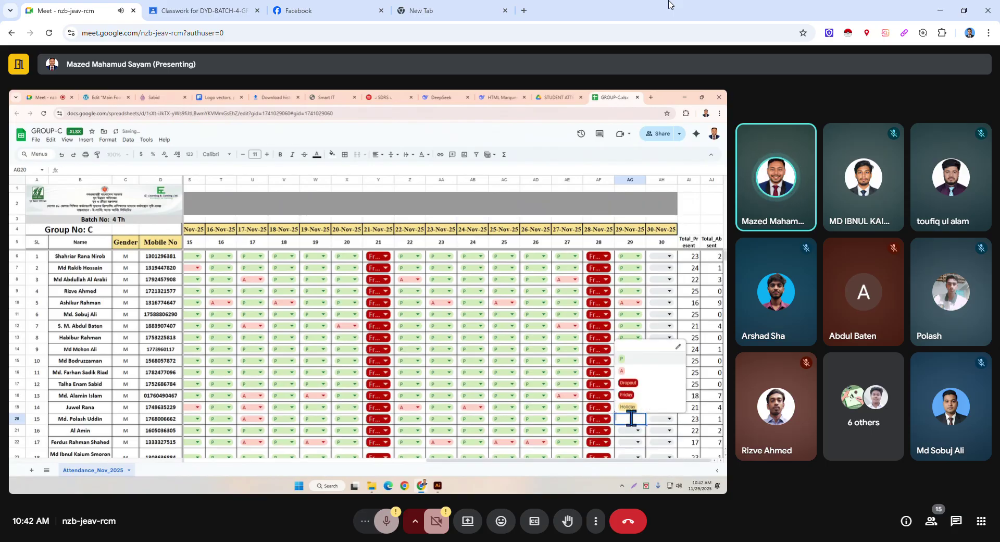
left_click(645, 360)
left_click(638, 429)
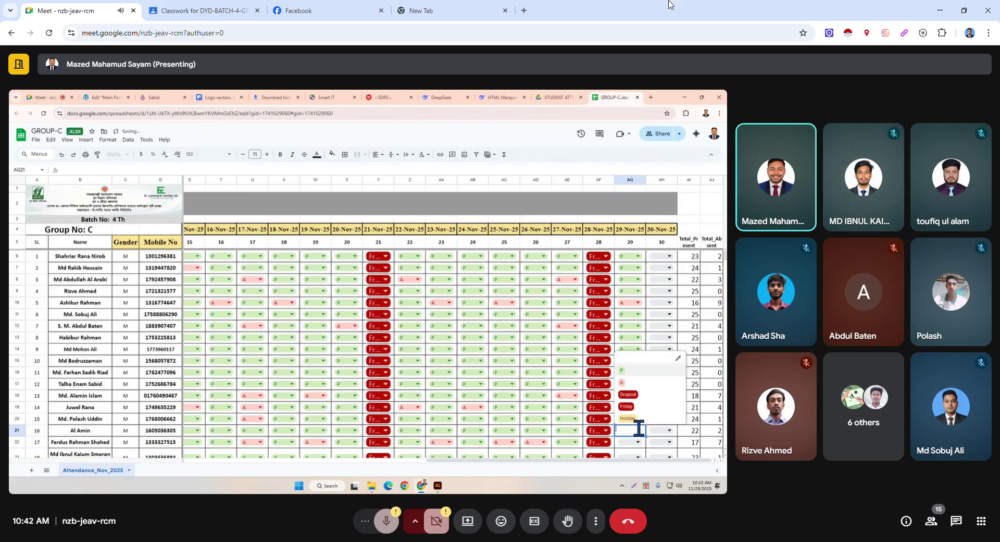
left_click(649, 371)
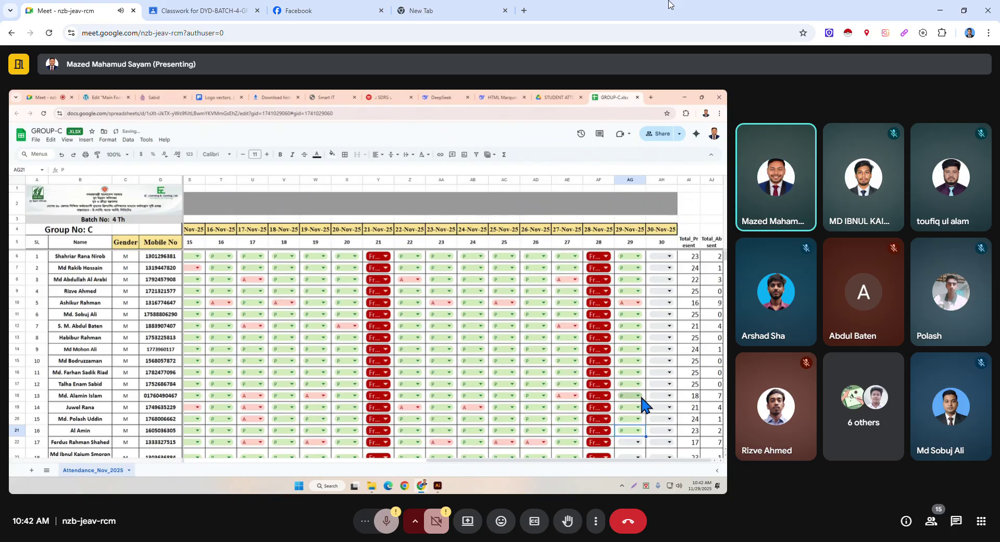
Mark AG22 absent (A) and AG23 through AG25 present (P).
scroll(639, 393, "down", 5)
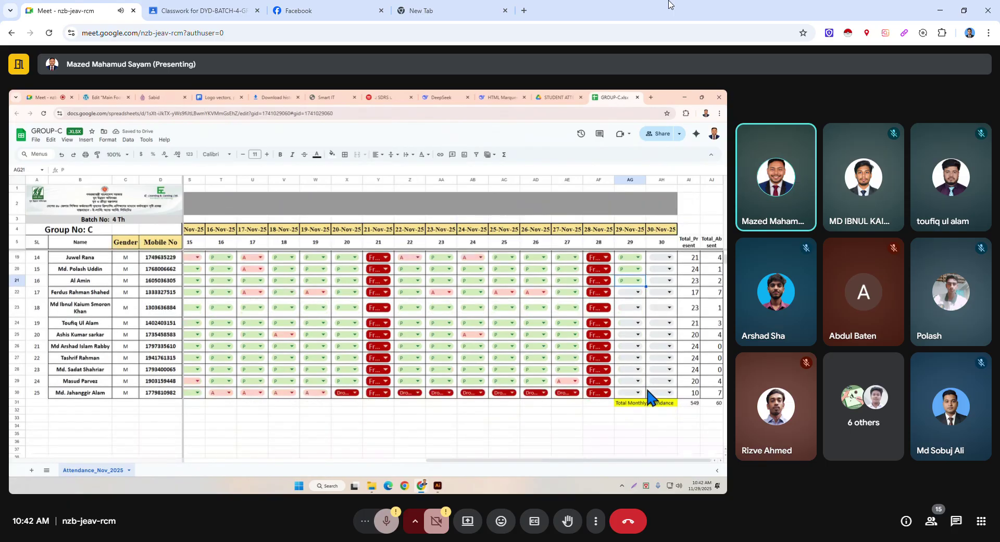
left_click(633, 290)
left_click(631, 321)
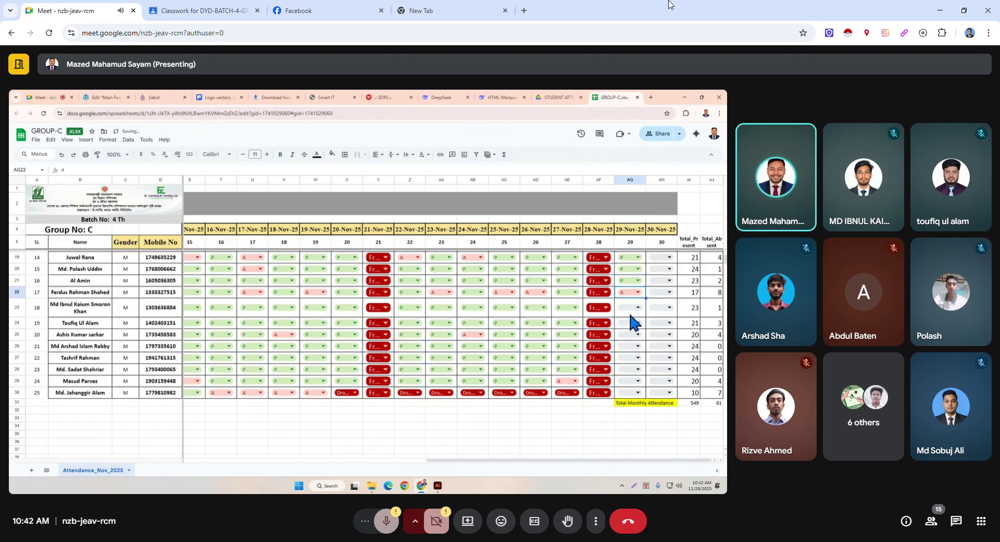
left_click(630, 305)
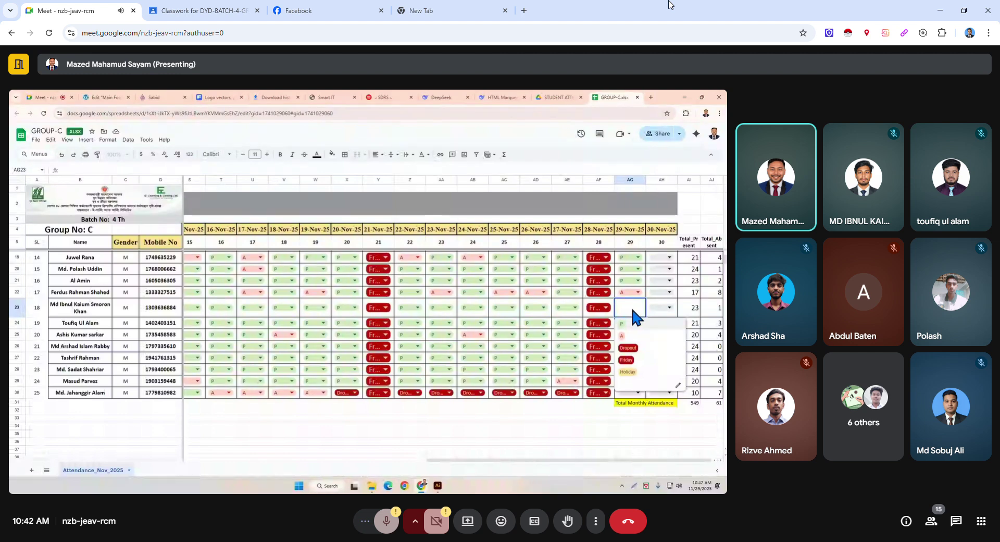
left_click(629, 320)
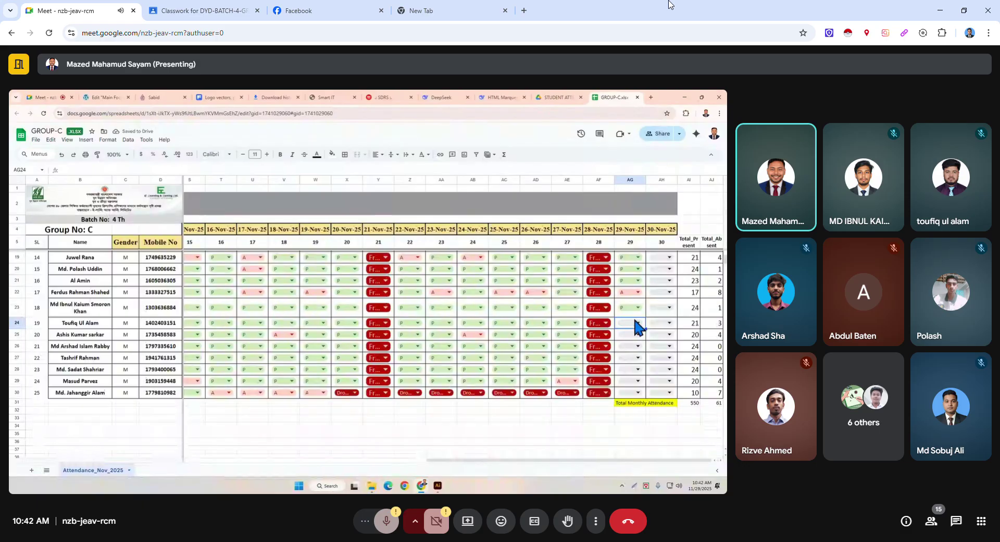
left_click(633, 320)
left_click(630, 334)
left_click(630, 335)
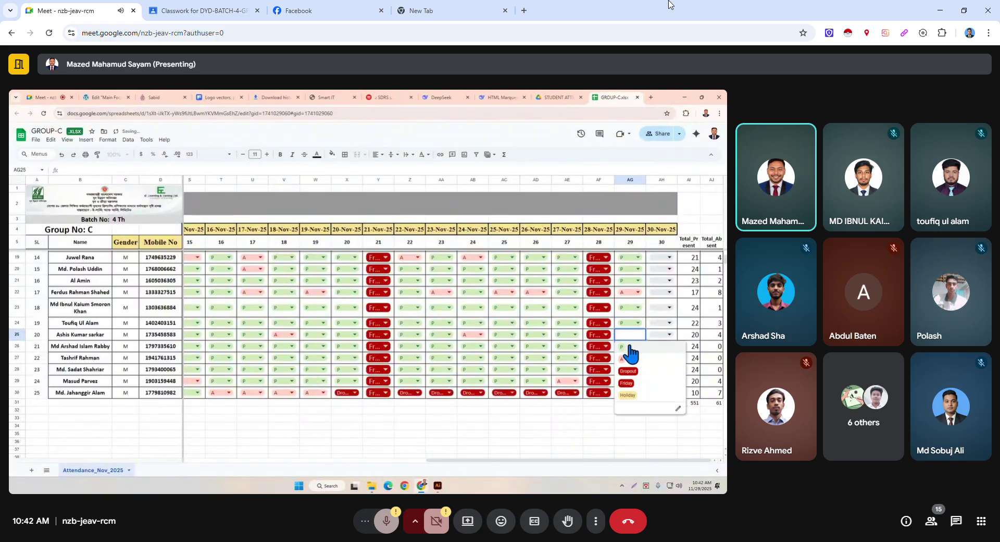
left_click(629, 347)
Mark AG26–AG28 present (P), AG29 absent (A) and AG30 as Dropout.
left_click(629, 346)
left_click(627, 358)
left_click(627, 358)
left_click(621, 370)
left_click(633, 369)
left_click(633, 369)
left_click(625, 381)
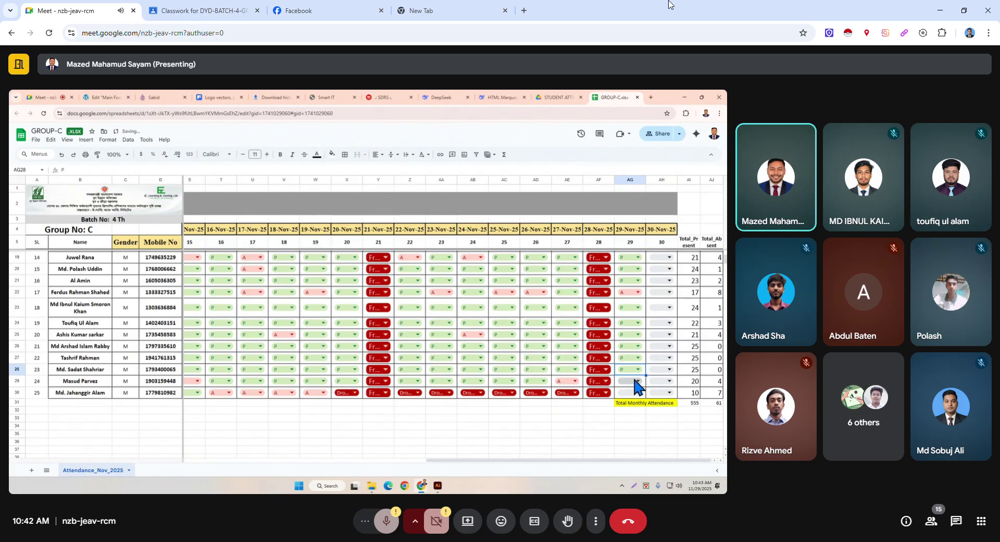
left_click(634, 380)
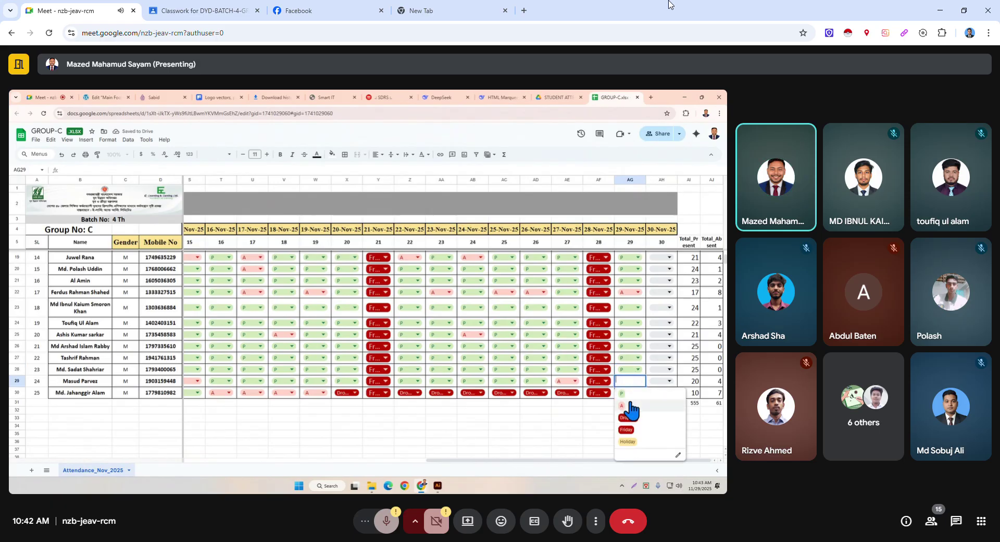
left_click(630, 404)
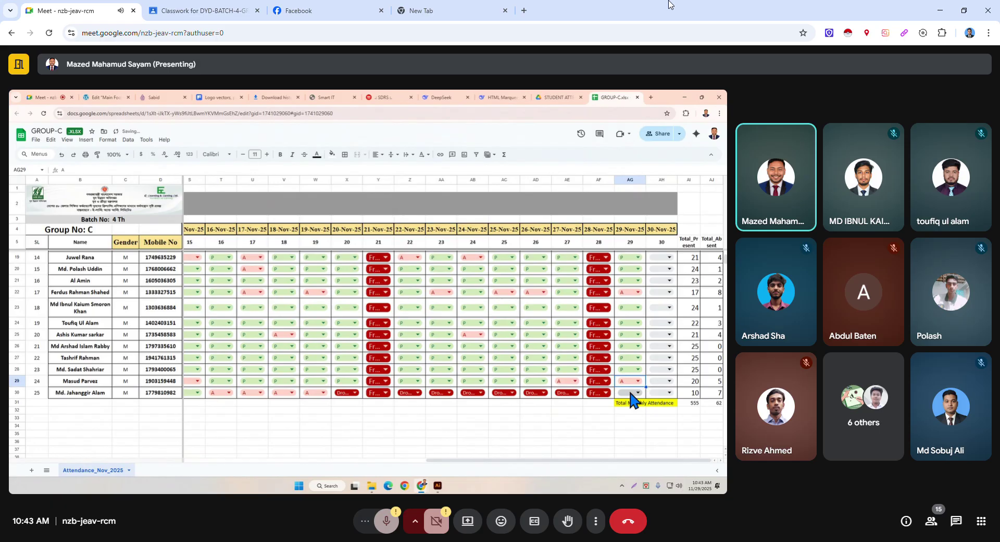
left_click(629, 392)
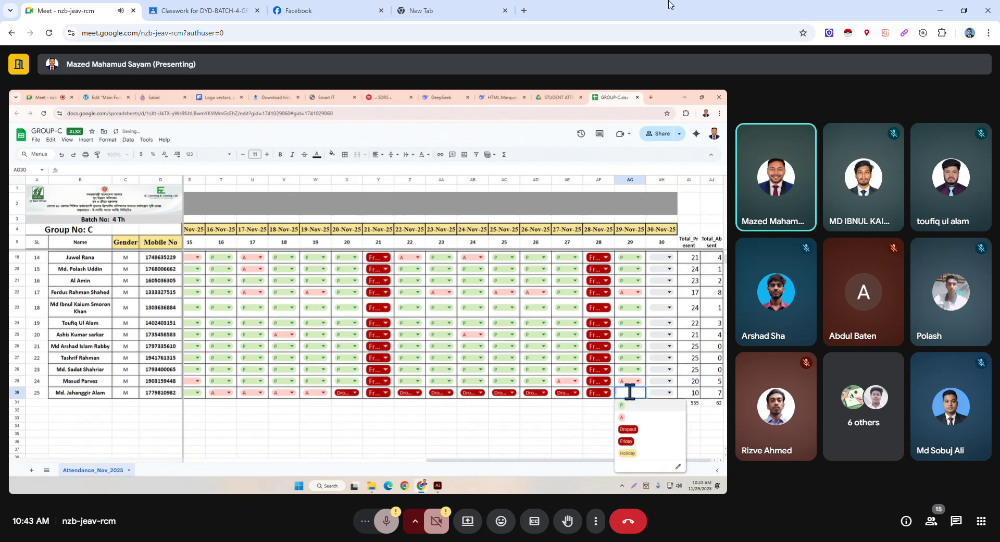
left_click(635, 429)
Review the completed attendance column, then close the GROUP-C sheet to return to the Drive folder.
left_click(604, 426)
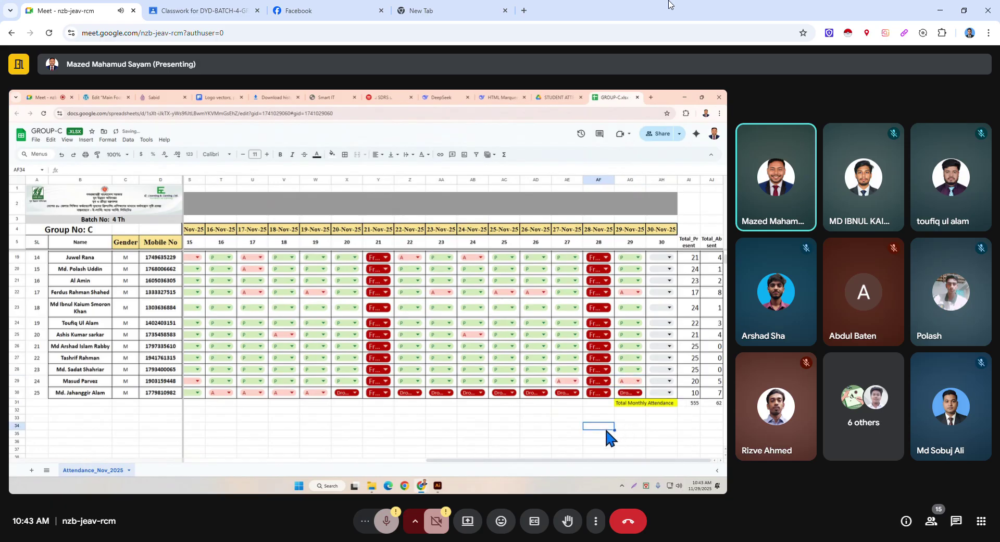
left_click(680, 416)
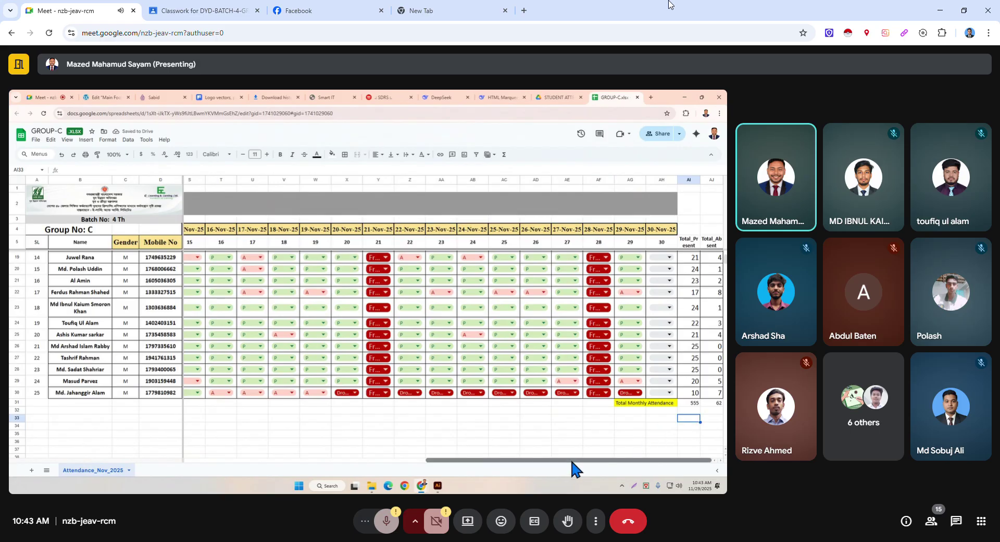
scroll(638, 406, "up", 3)
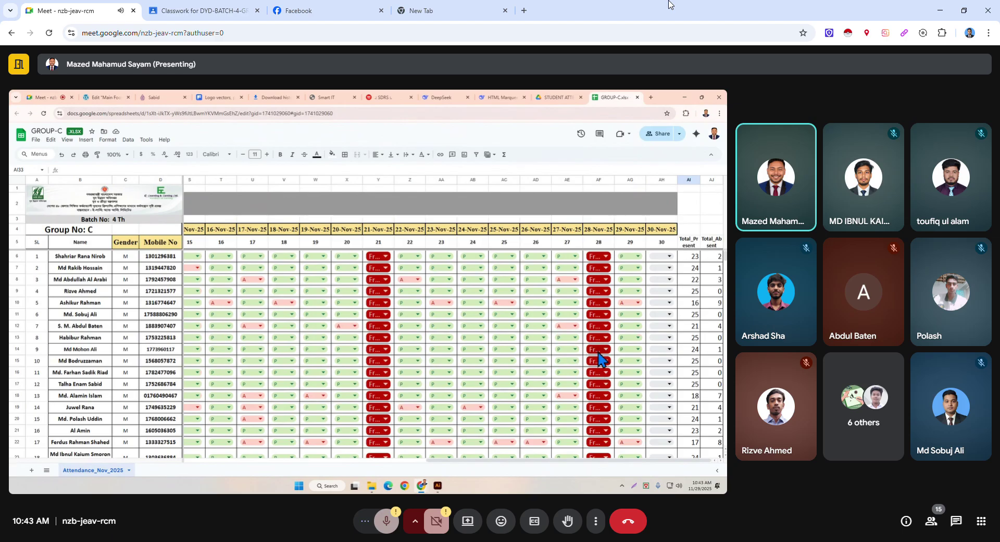
scroll(673, 435, "down", 10)
scroll(675, 441, "up", 14)
scroll(676, 442, "down", 4)
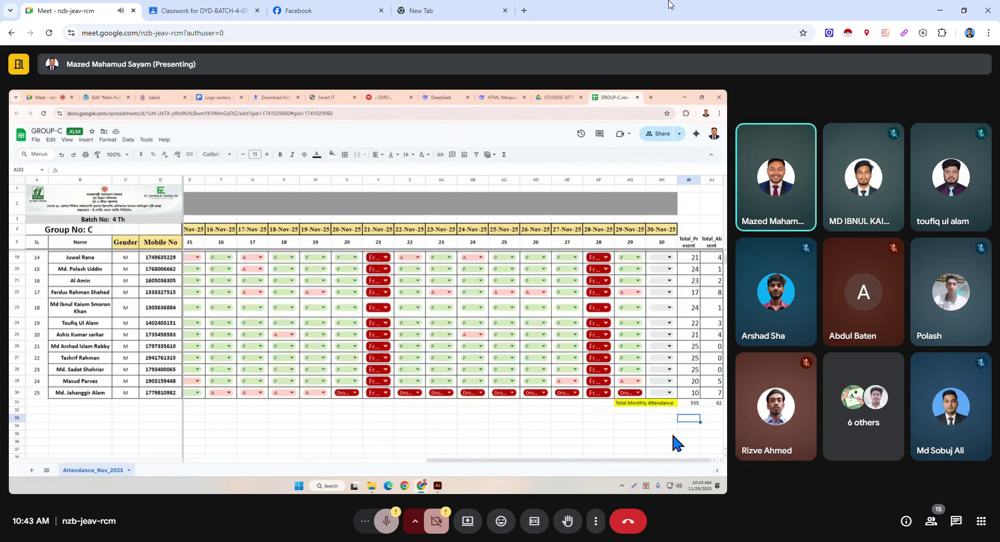
scroll(676, 442, "up", 4)
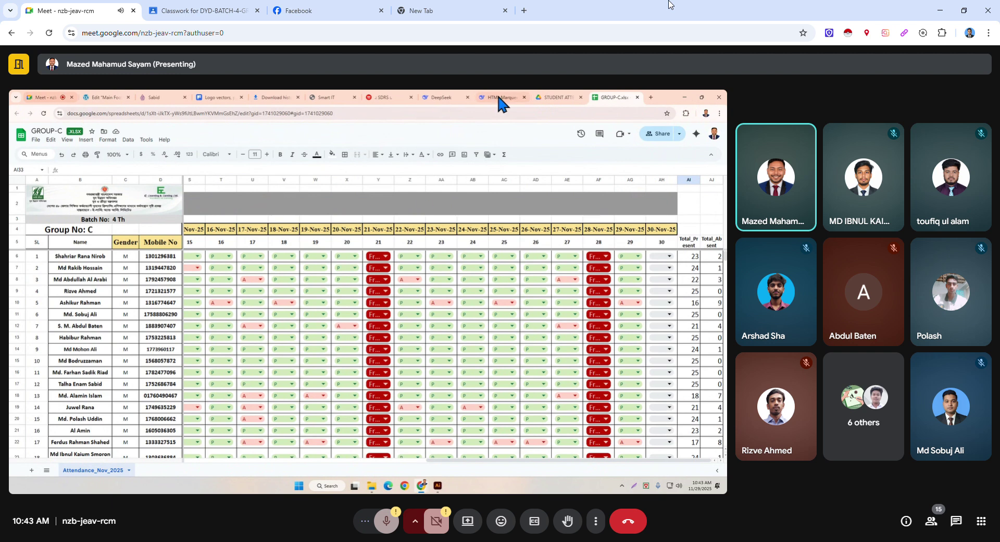
left_click(637, 97)
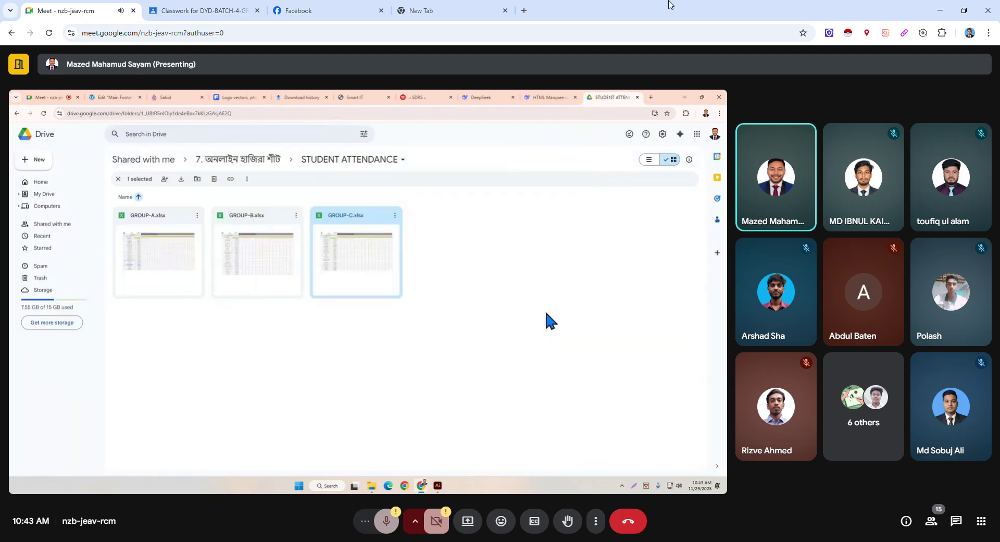